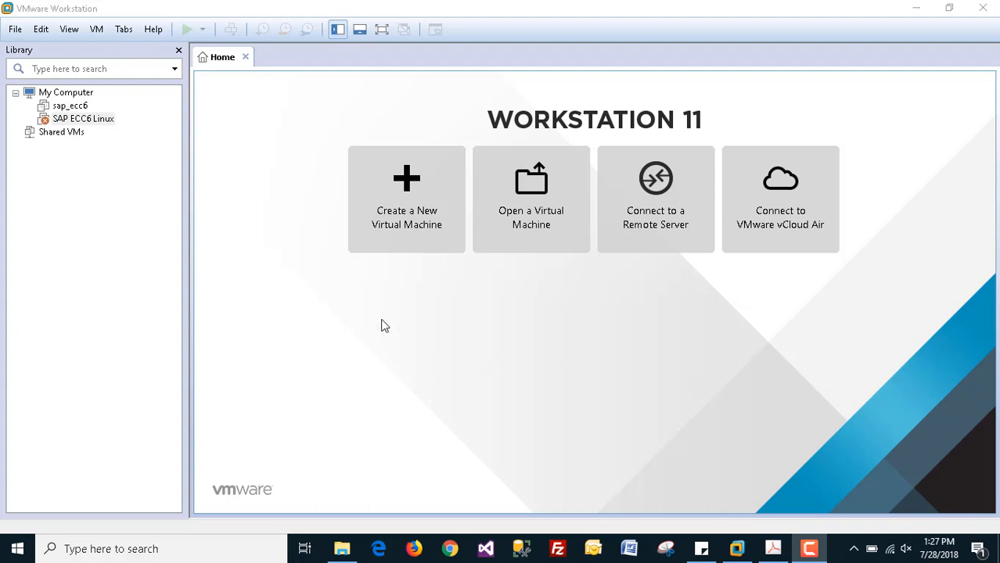
Start a typical new VM using rhel-server-6.2-x86_64-dvd.iso as the installer disc image.
left_click(404, 232)
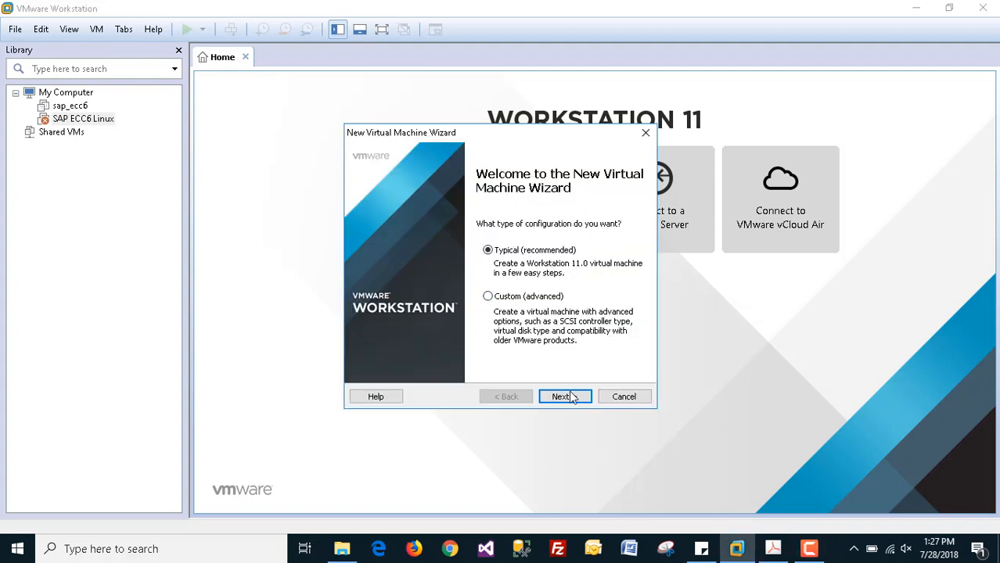
left_click(573, 401)
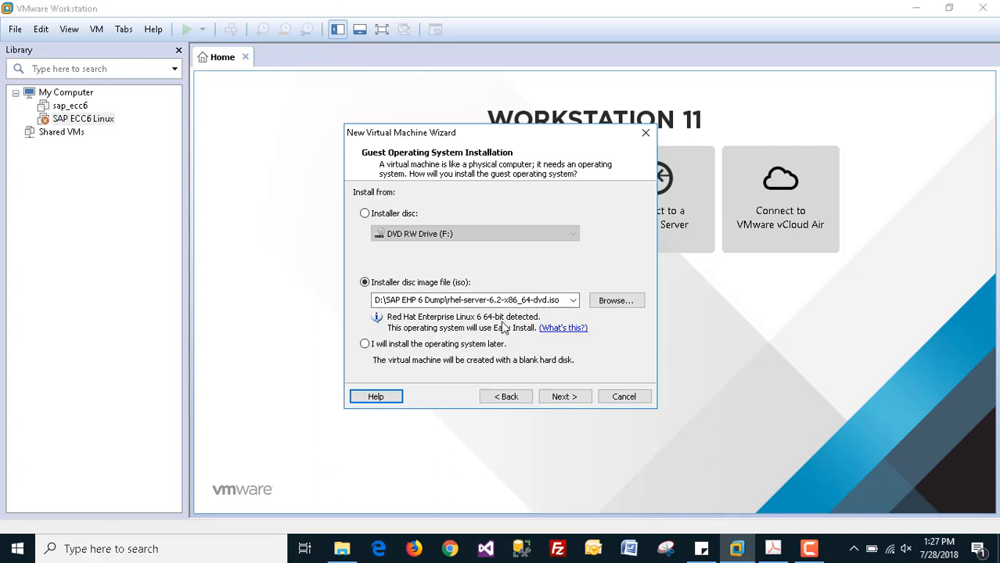
left_click(560, 401)
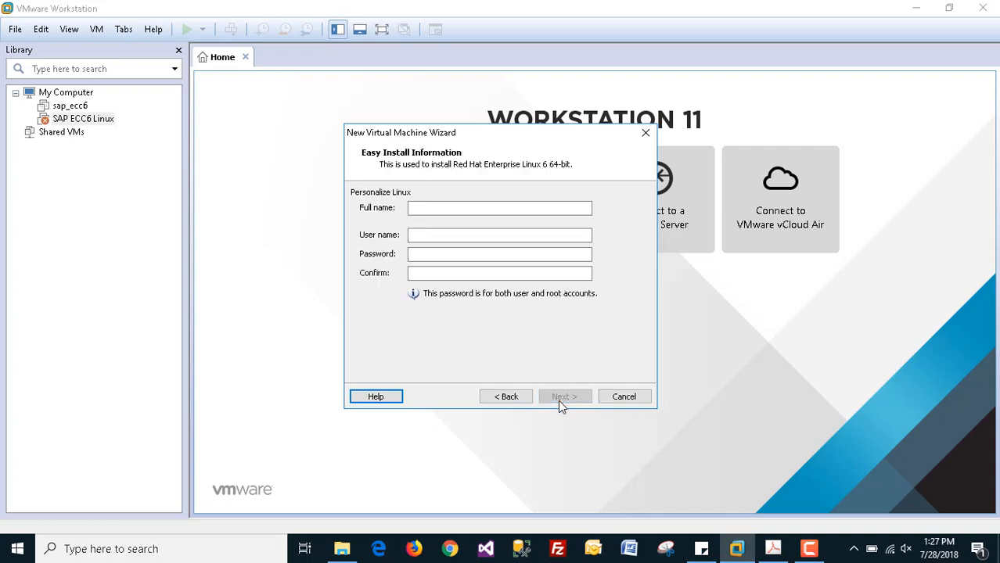
Enter the Linux user's full name, user name and password for Easy Install, then continue.
left_click(431, 212)
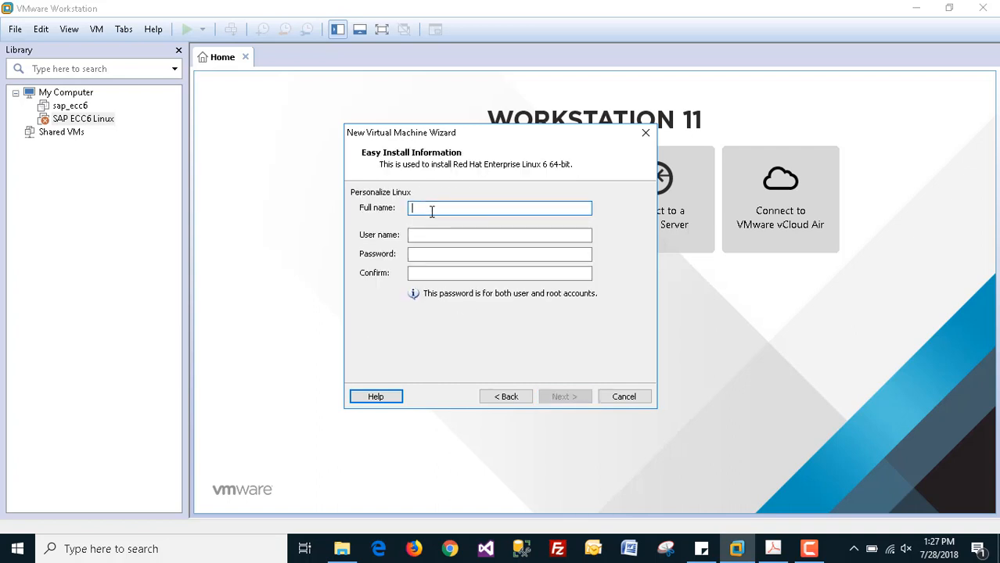
key("Tab")
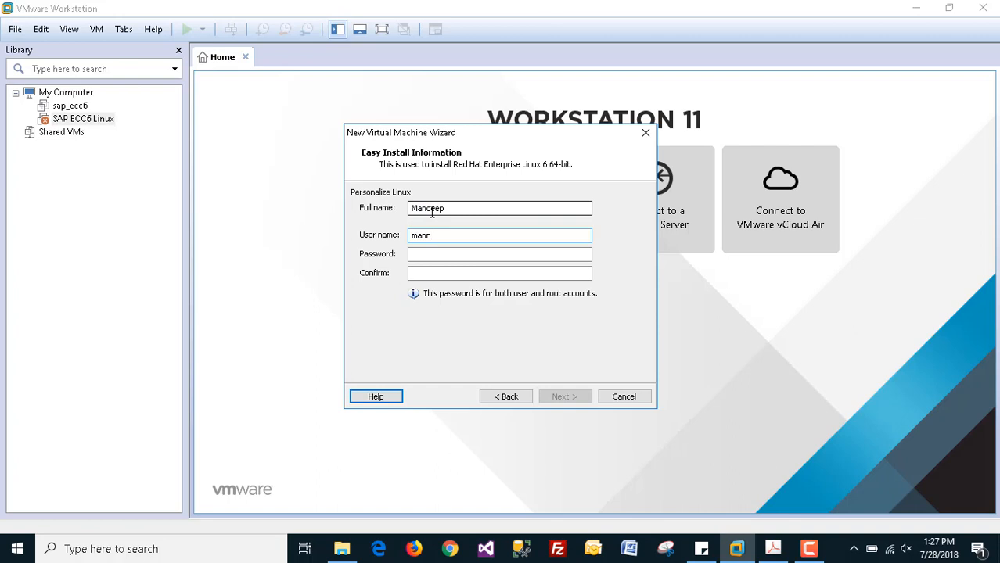
key("Tab")
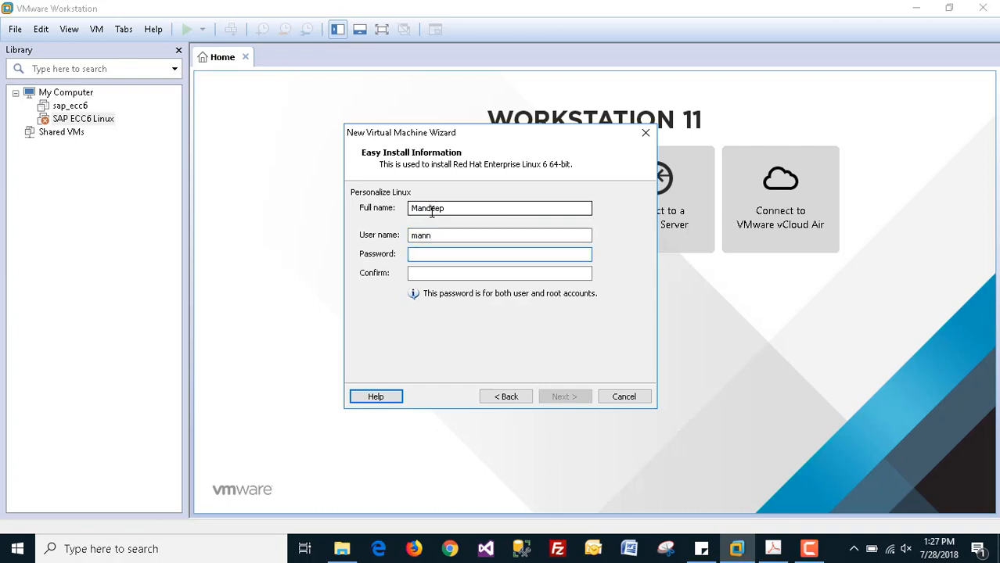
key("Tab")
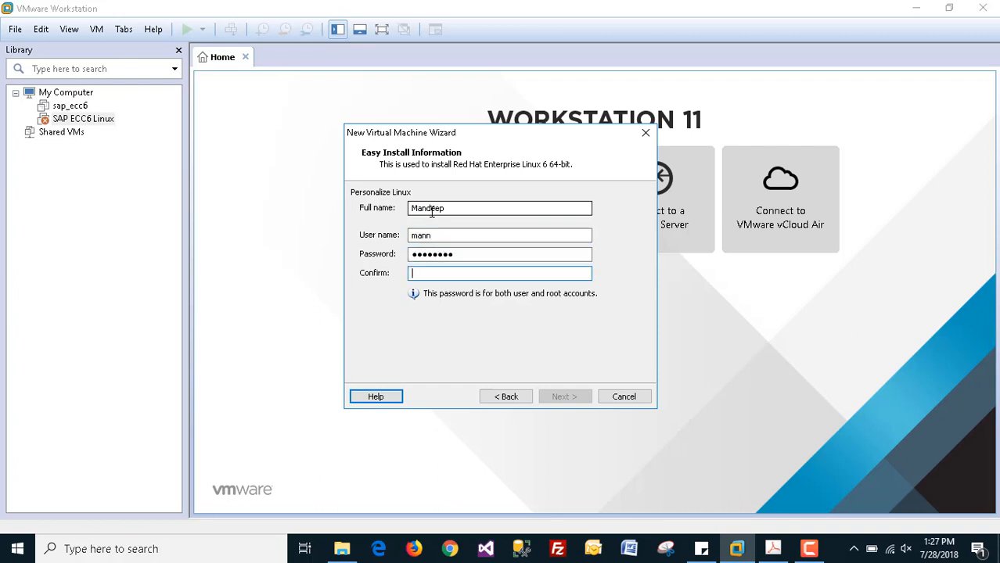
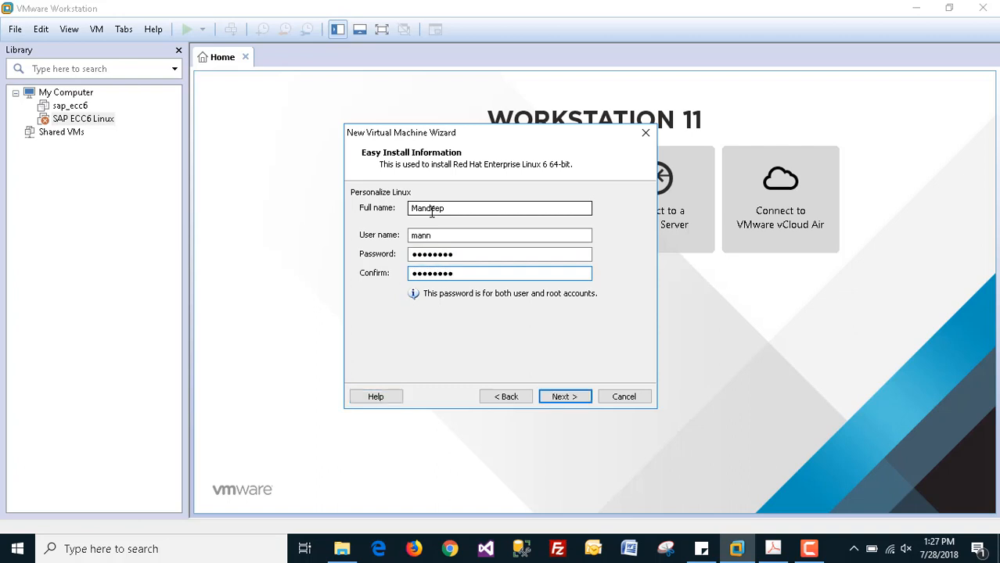
left_click(578, 399)
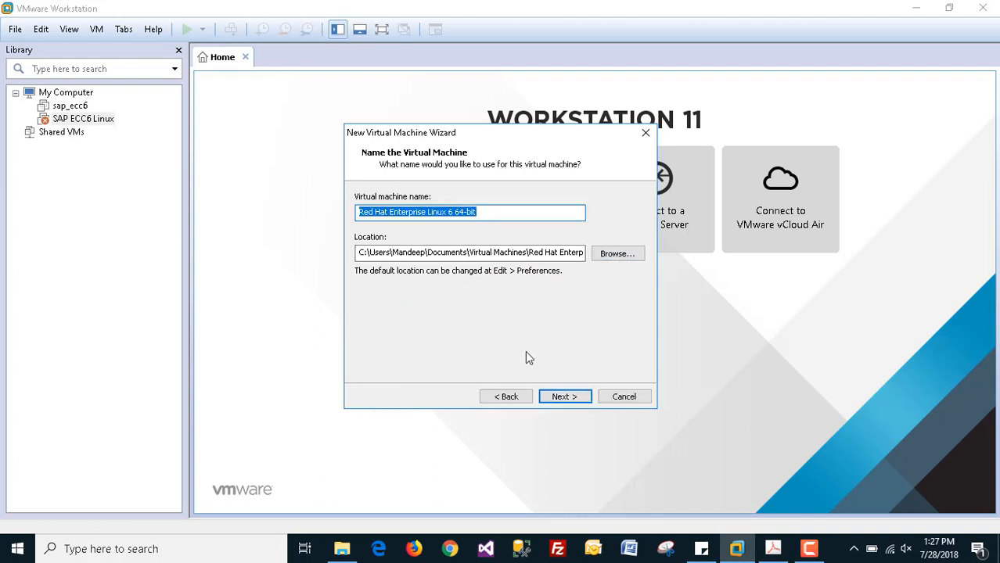
Create a new folder 'ECC 6' on drive D: and use it as the VM location.
left_click(638, 255)
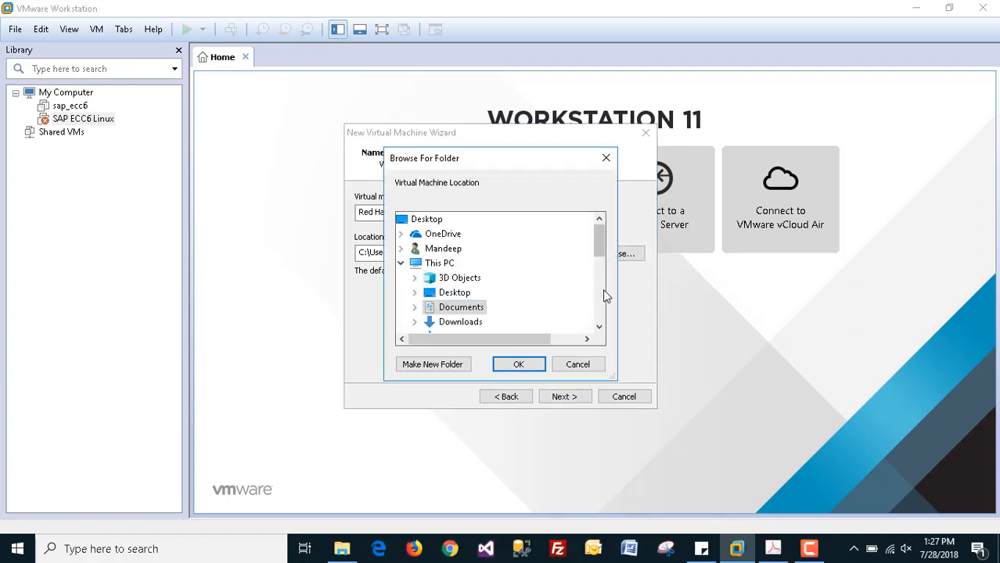
left_click_drag(602, 245, 602, 282)
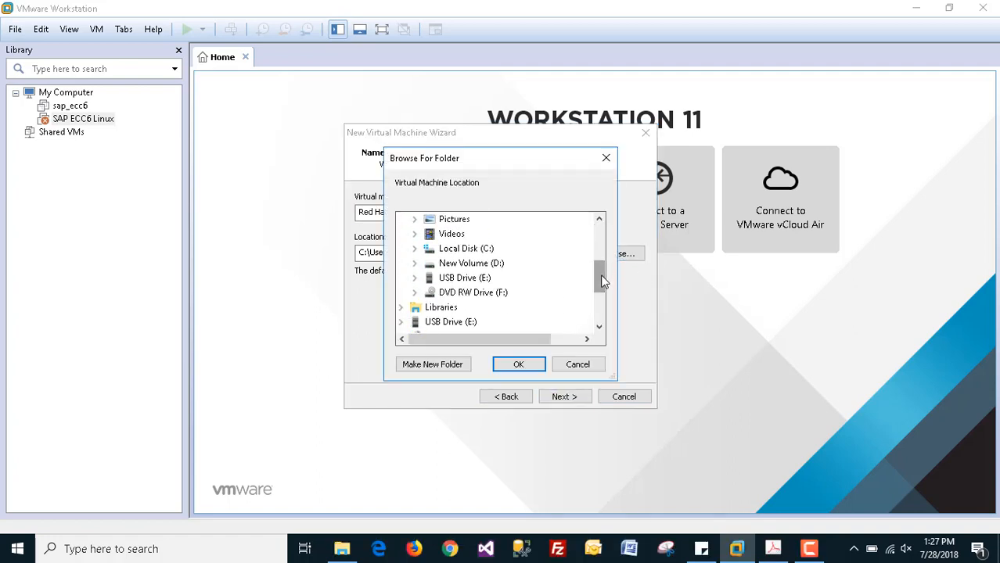
double_click(466, 266)
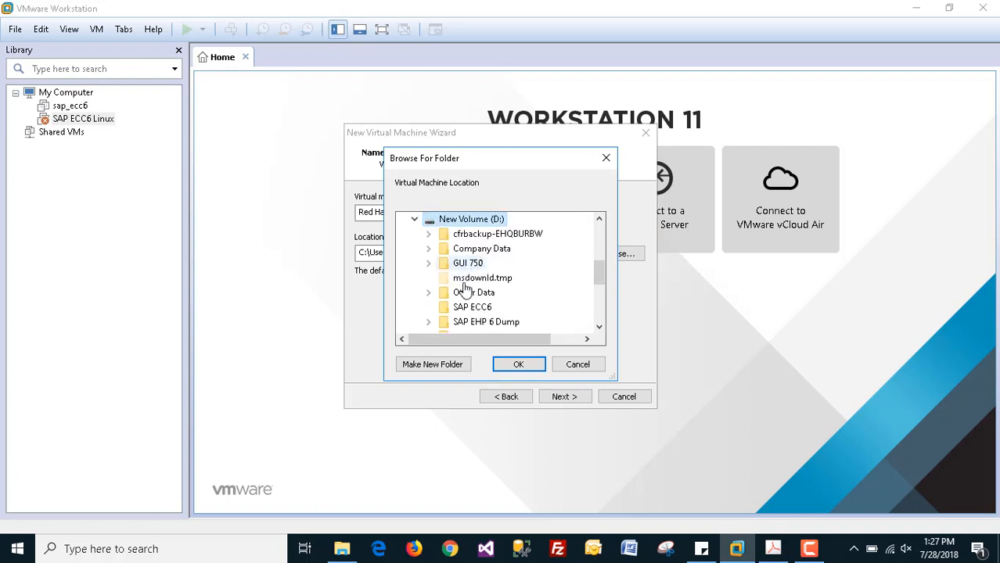
left_click(447, 366)
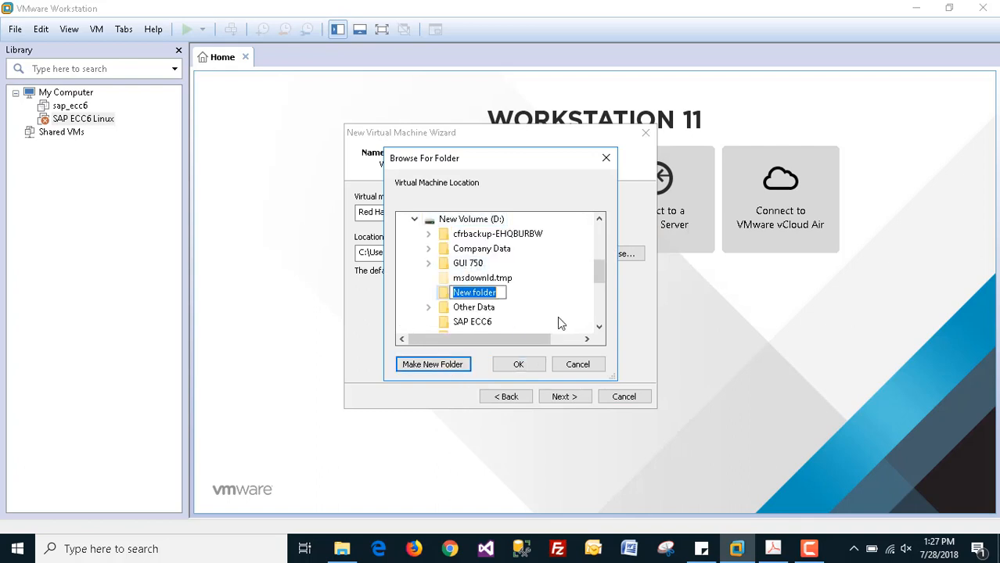
type("ECC ")
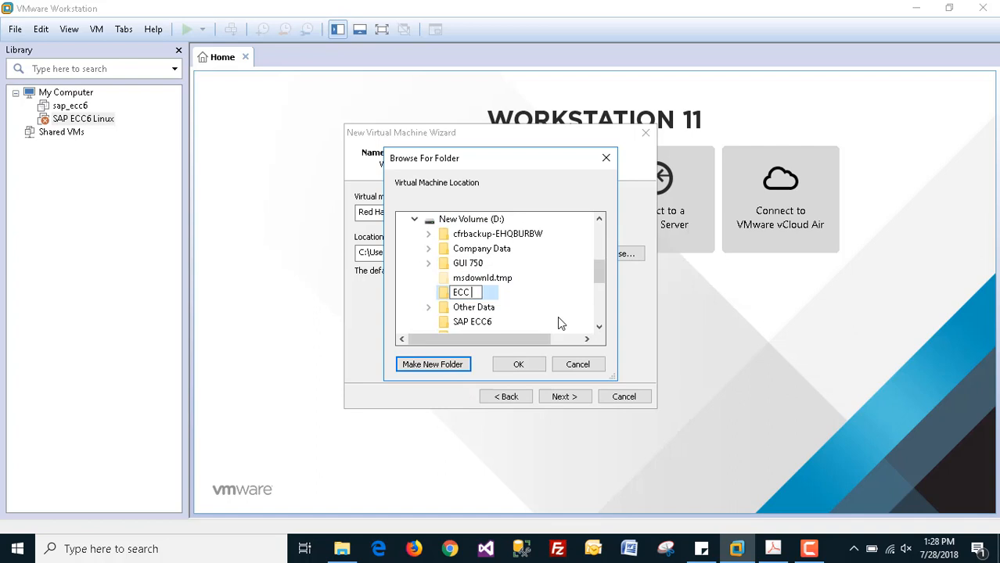
type("6")
left_click(446, 296)
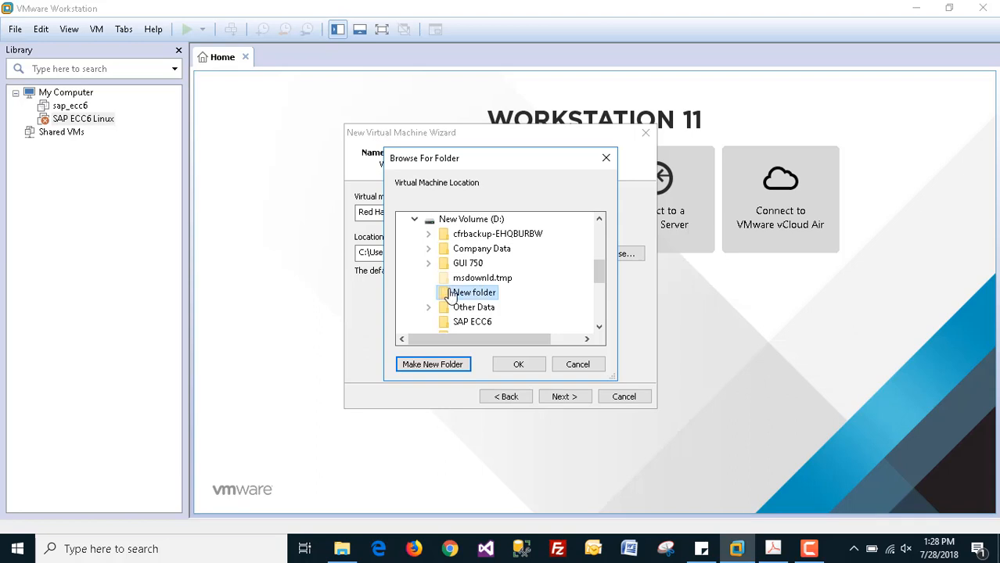
left_click(526, 369)
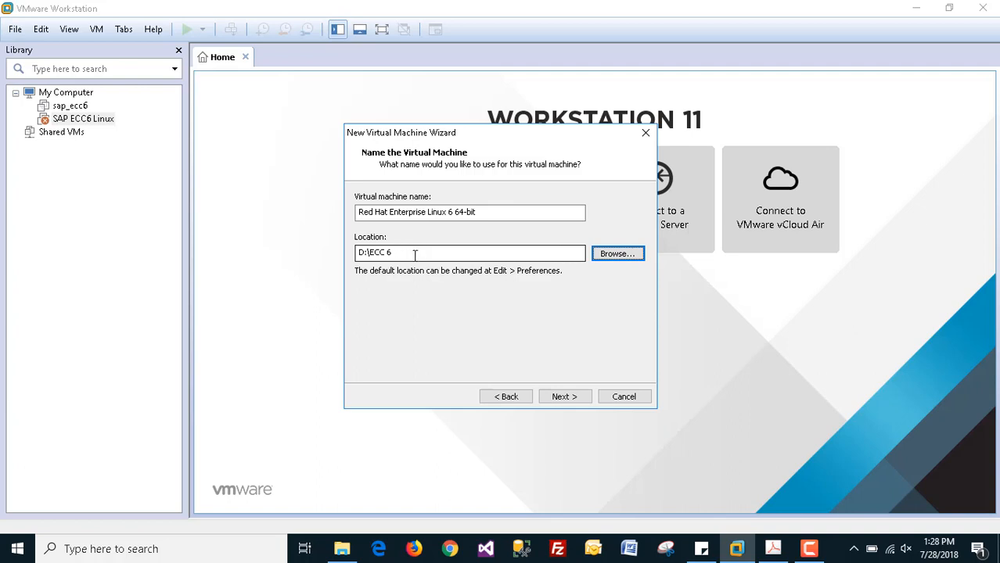
Give the virtual disk a 200 GB maximum size, stored as a single file.
left_click(571, 391)
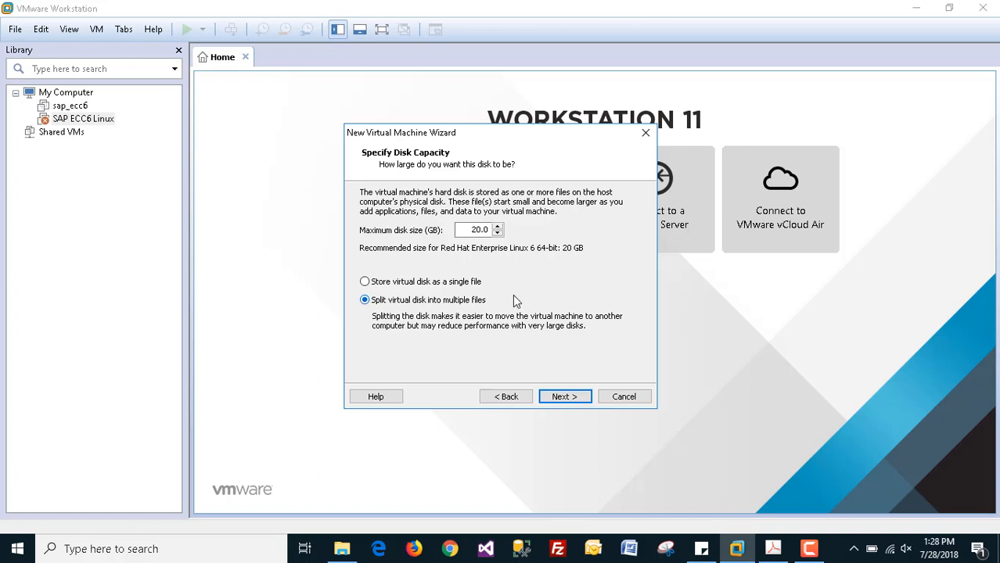
left_click(406, 282)
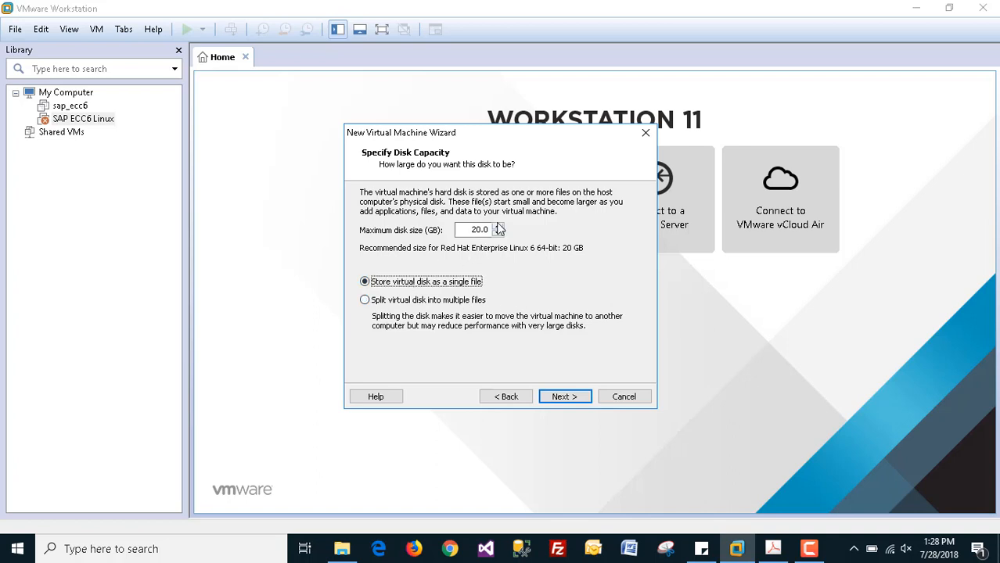
left_click(472, 229)
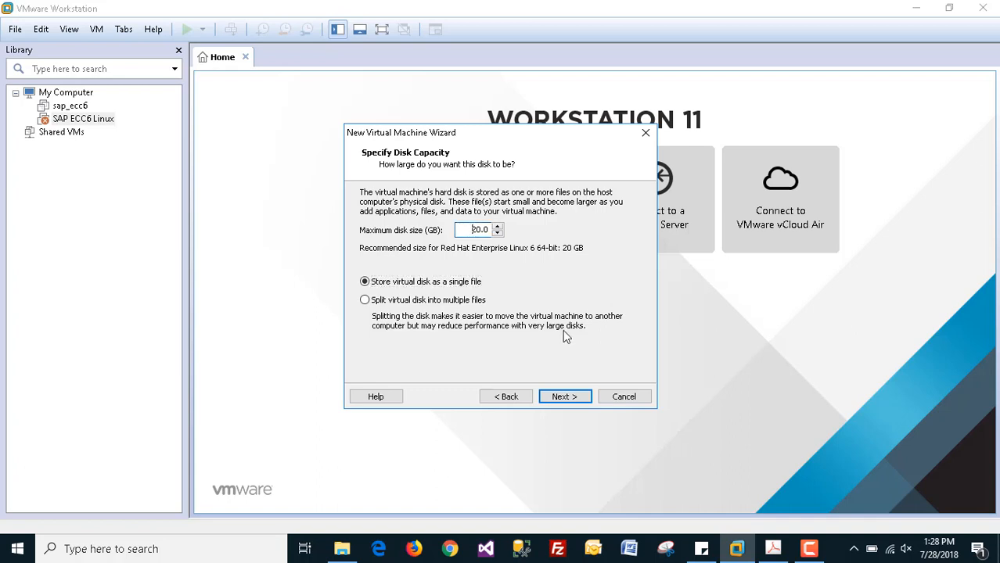
key("BackSpace")
type("20")
left_click(576, 399)
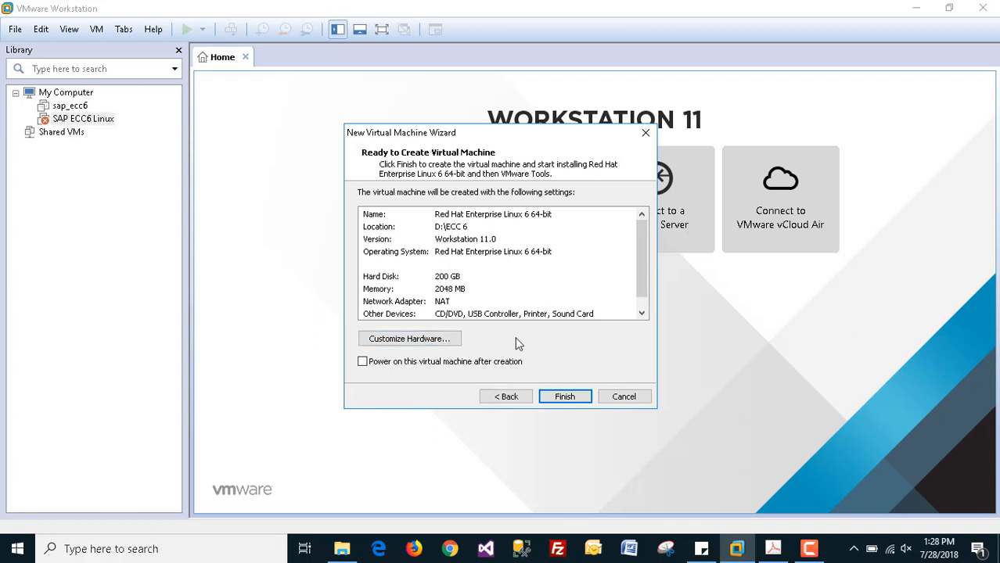
Raise VM memory to 4096 MB and set 2 processors with 2 cores each.
left_click(448, 343)
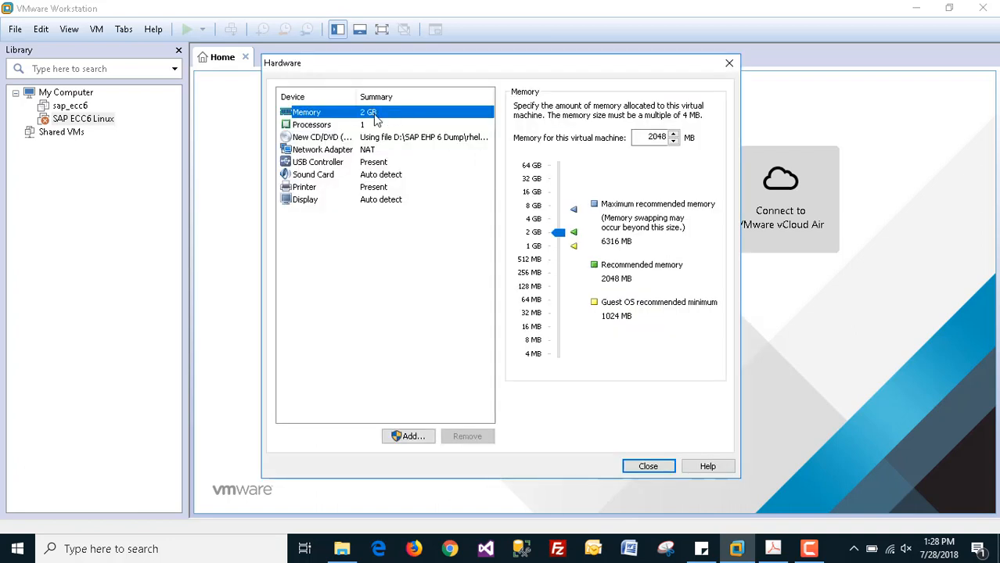
left_click_drag(557, 233, 560, 225)
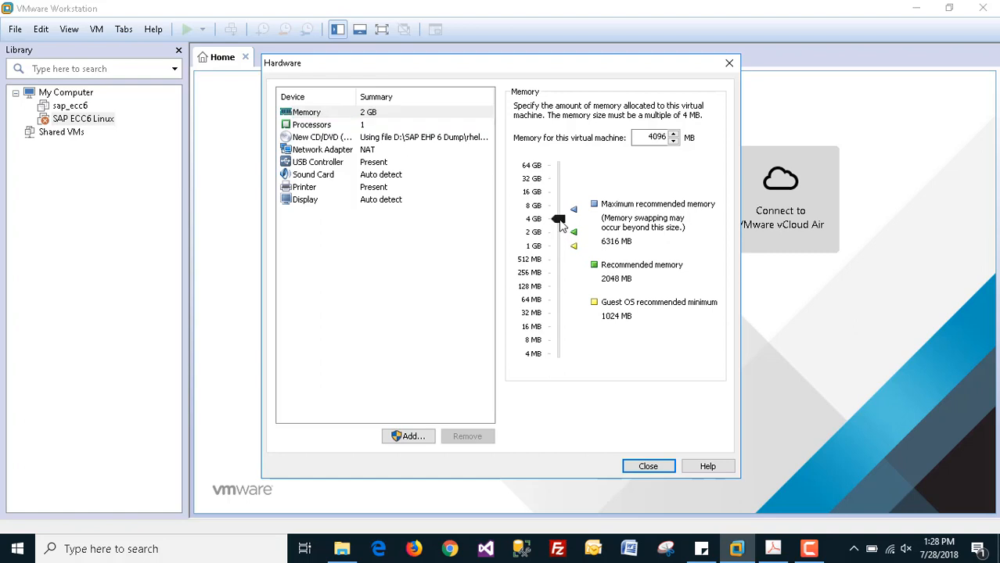
left_click(344, 127)
left_click(679, 109)
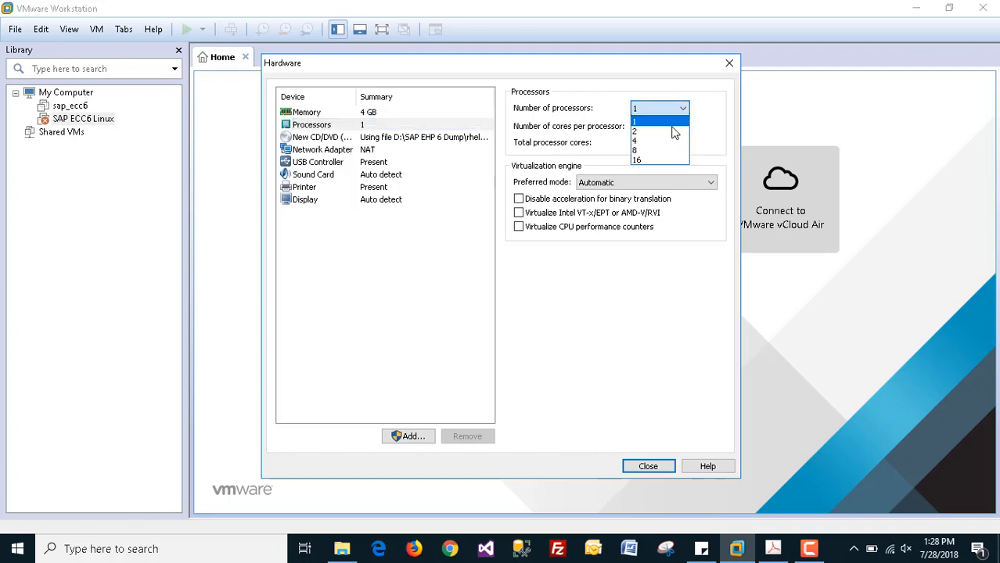
left_click(672, 133)
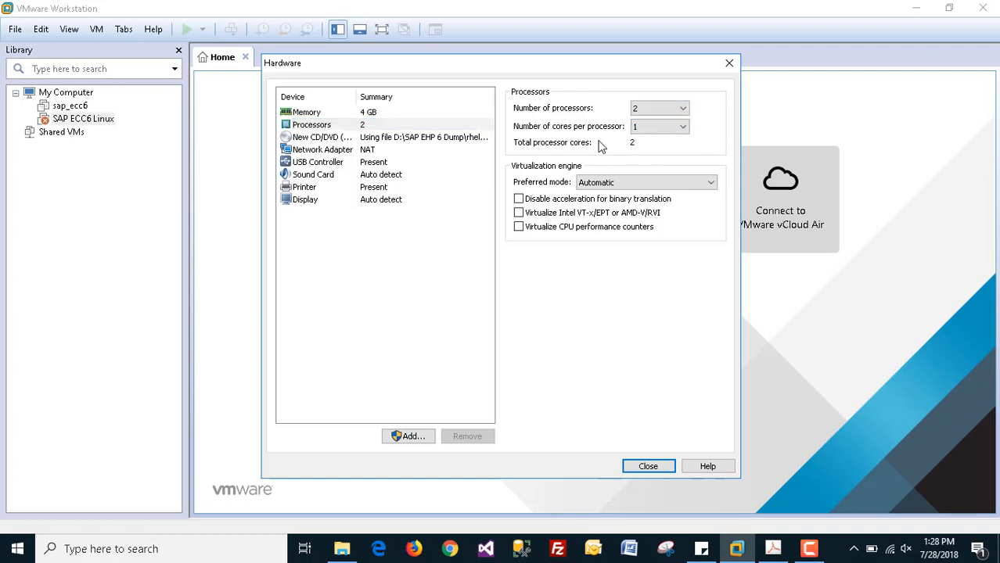
left_click(683, 129)
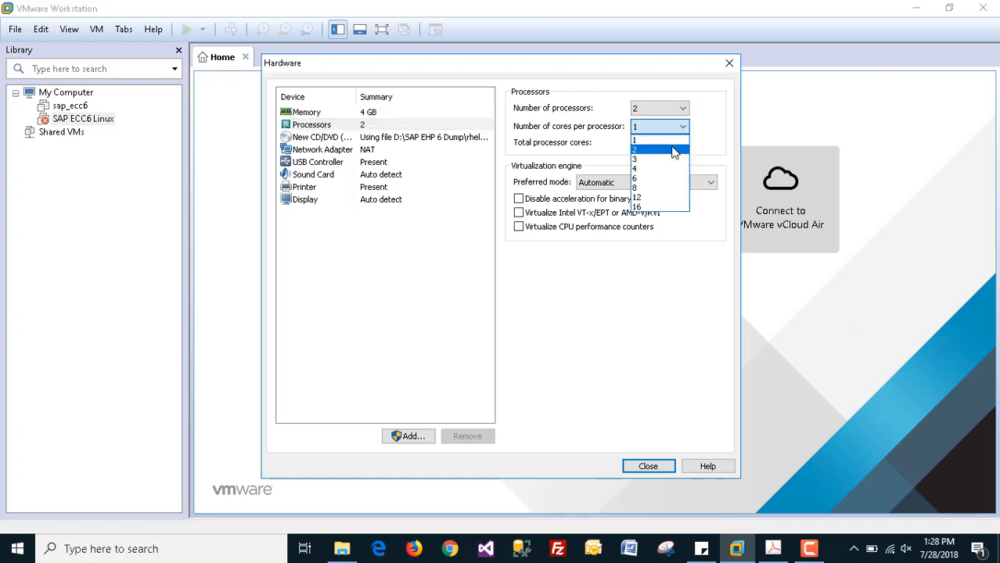
left_click(673, 150)
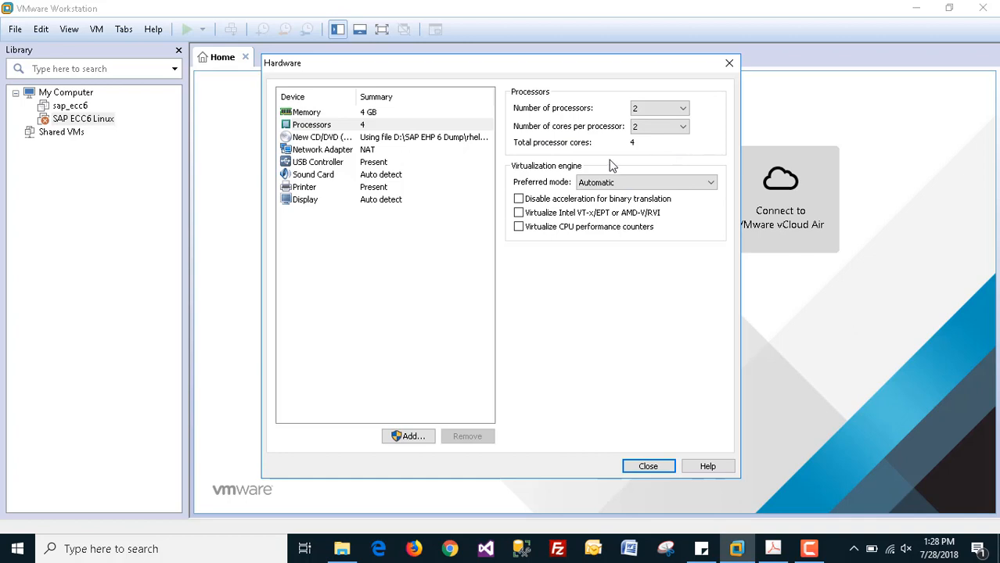
Switch the network adapter to Host-only and return to the wizard summary.
left_click(349, 152)
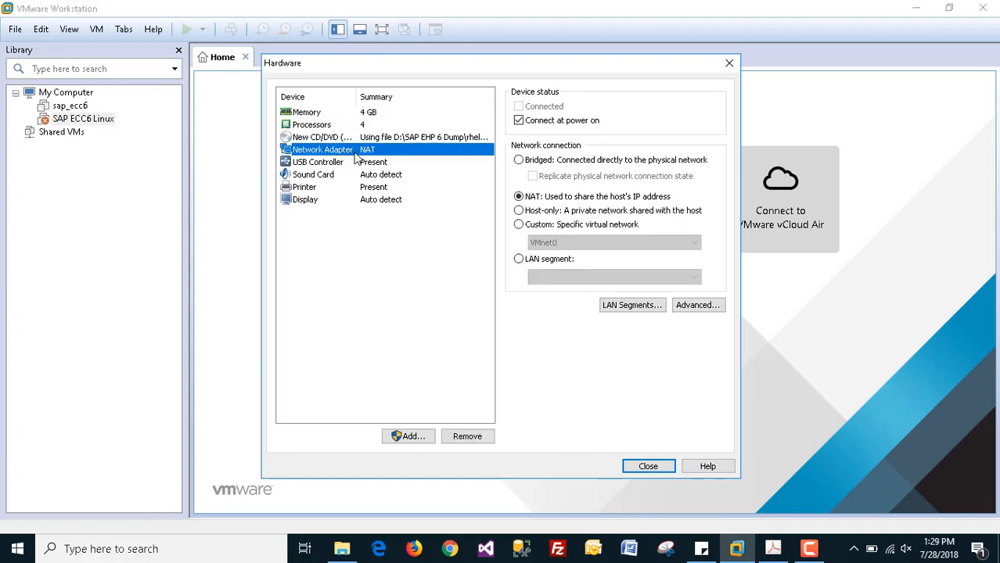
left_click(520, 212)
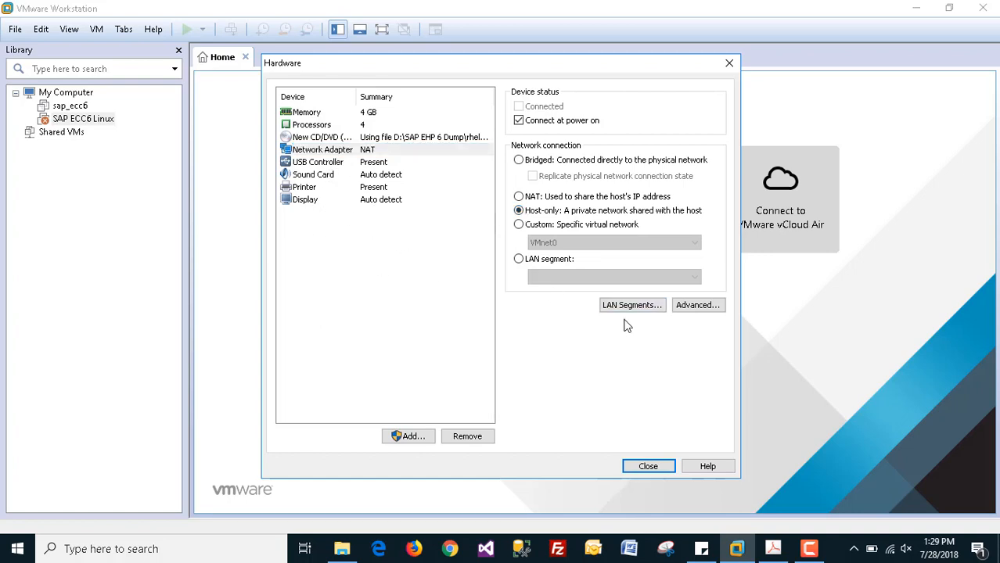
left_click(648, 466)
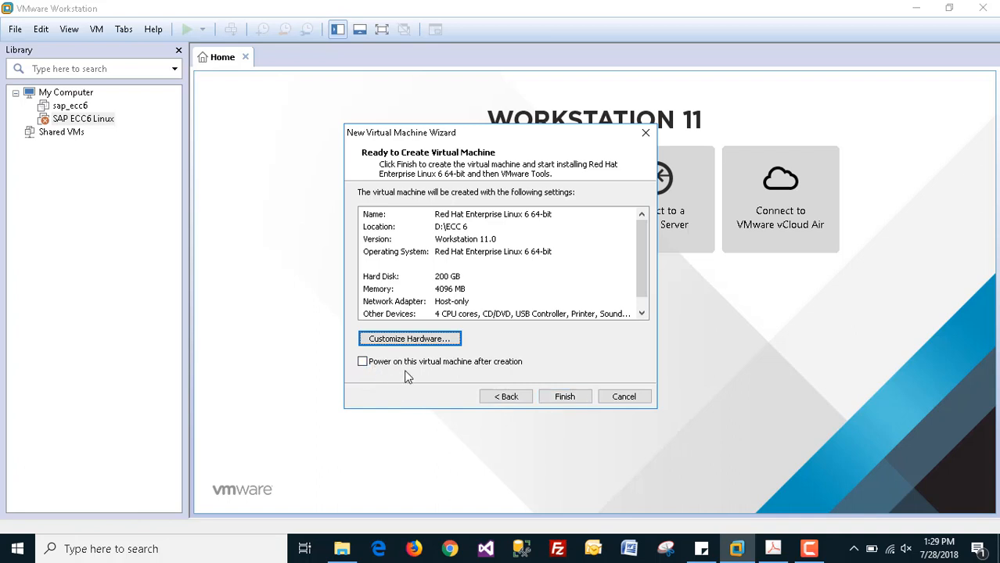
Finish creating the RHEL 6 64-bit VM, leaving it powered off.
left_click(565, 397)
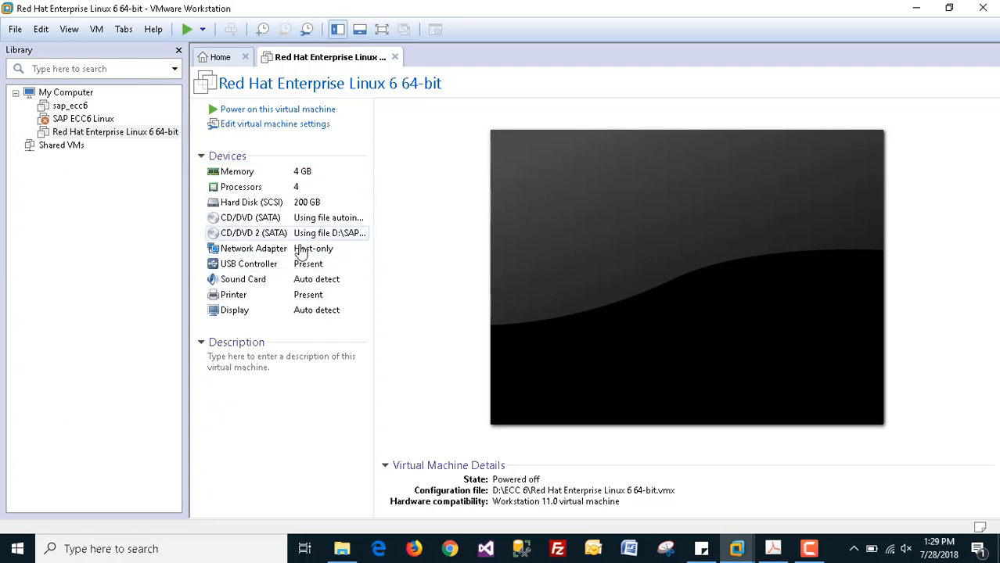
Remove the CD/DVD (SATA) drive using autoinst.iso and save the VM settings.
left_click(337, 220)
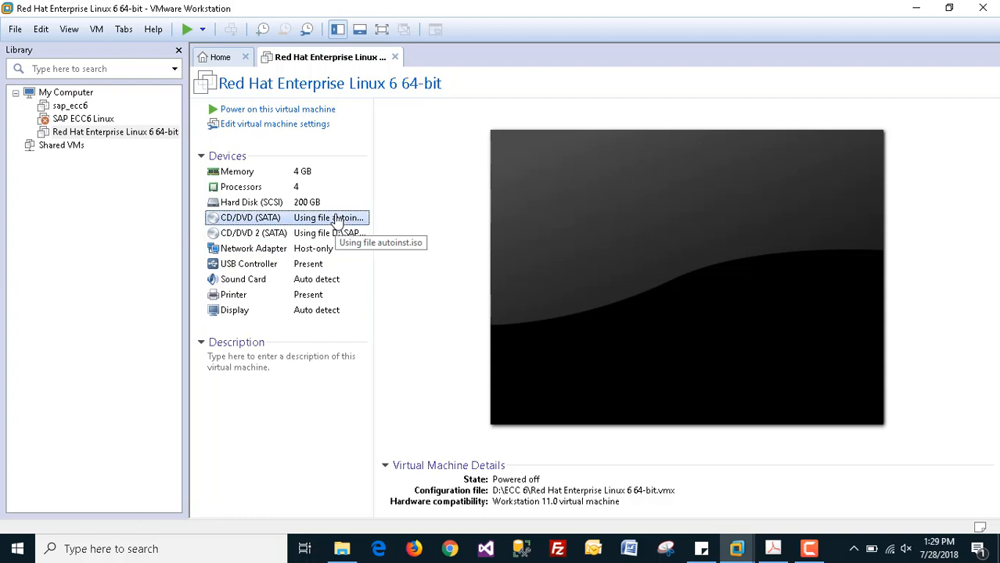
double_click(338, 219)
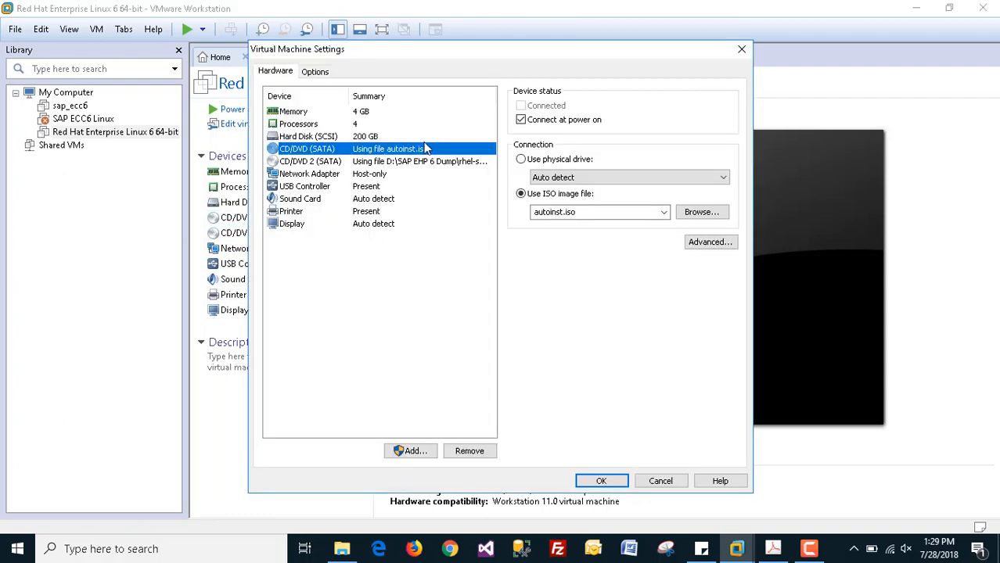
left_click(485, 454)
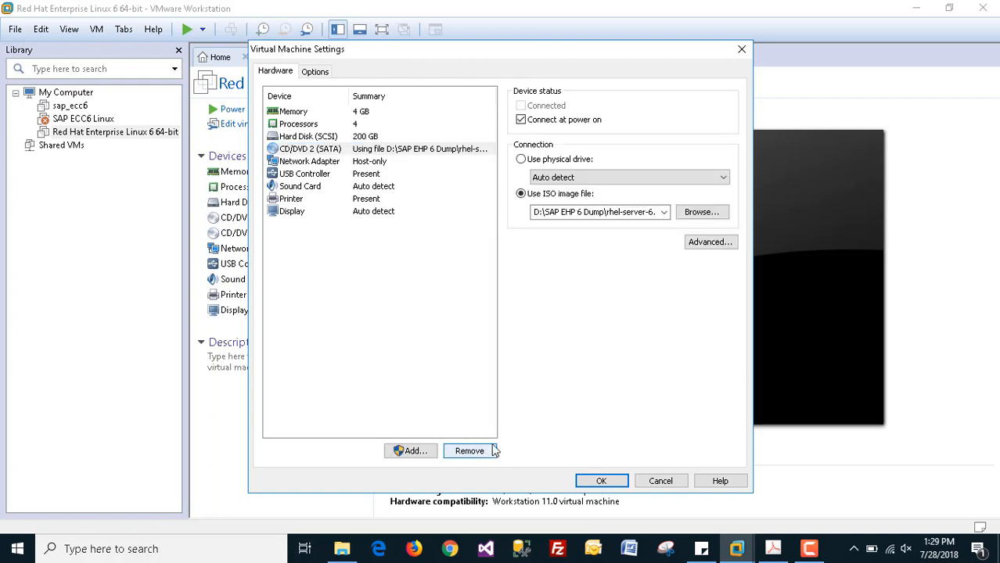
left_click(601, 481)
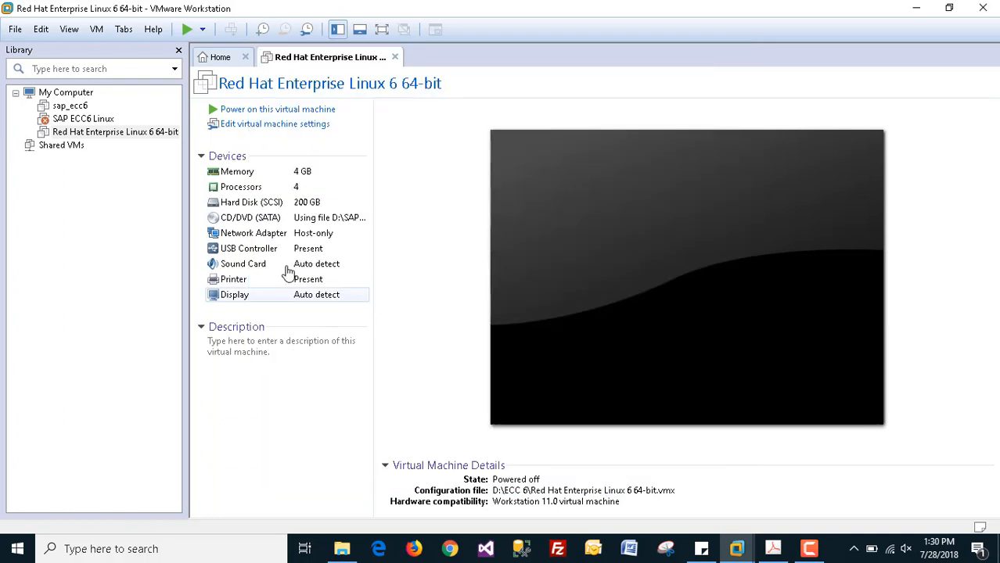
Power on the VM full screen and boot 'Install or upgrade an existing system'.
left_click(266, 111)
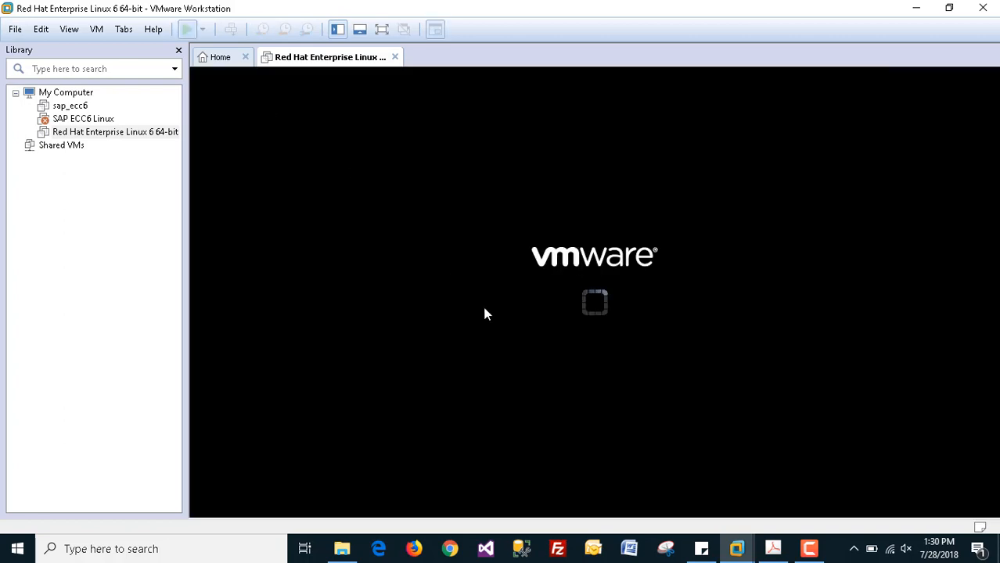
left_click(381, 33)
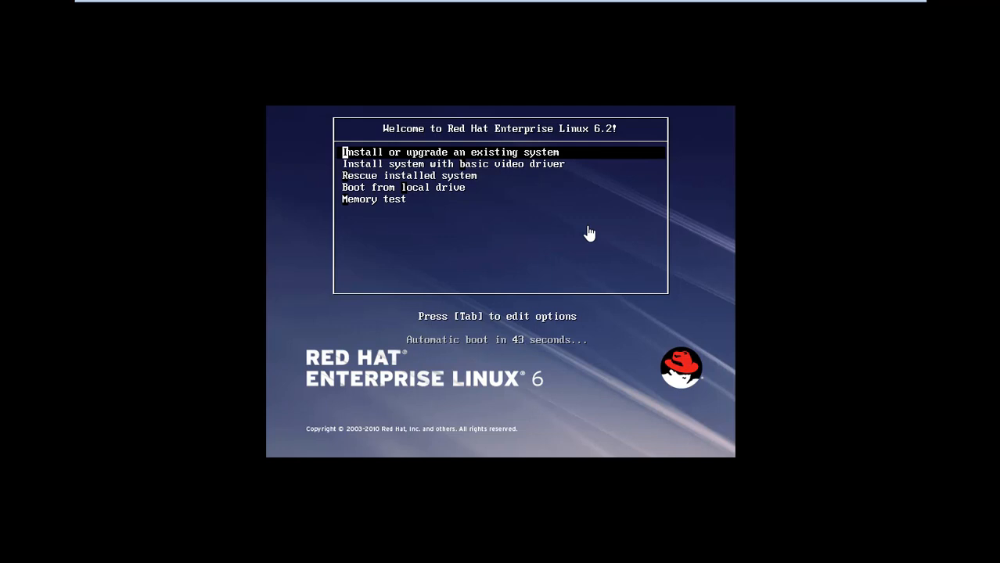
left_click(551, 160)
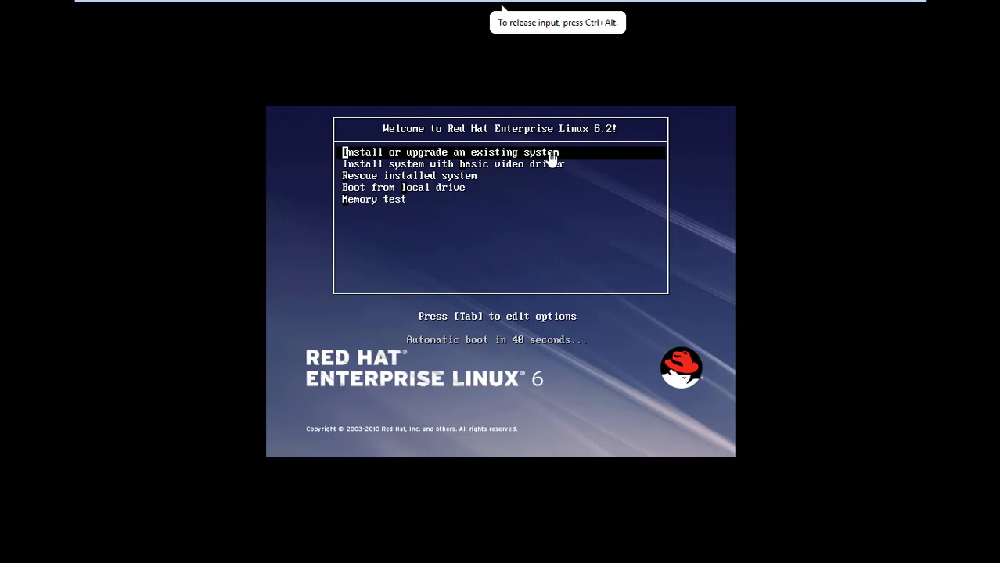
key("Return")
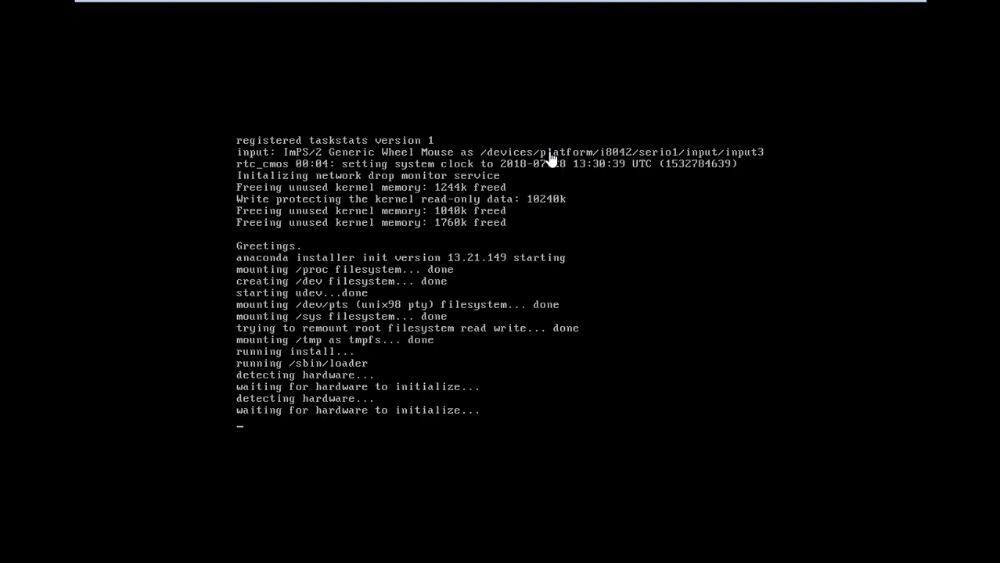
key("Tab")
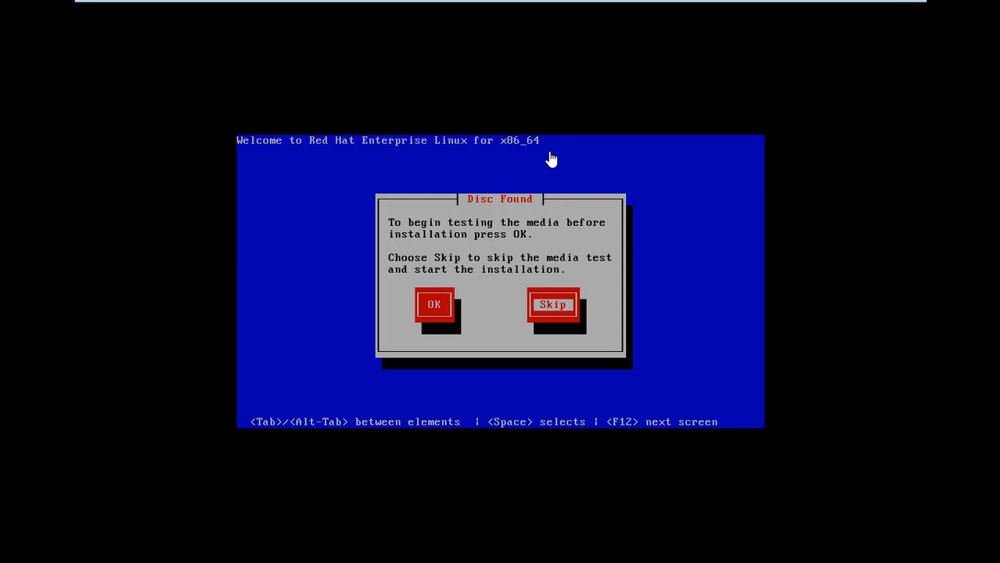
Skip the media test, accept English, U.S. English keyboard, Basic Storage, and discard disk data.
key("Return")
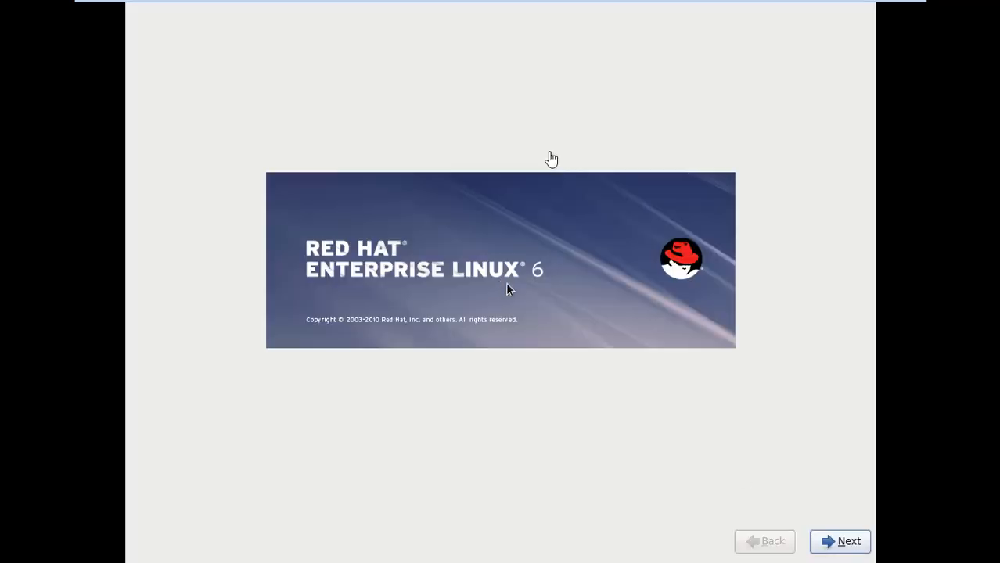
left_click(846, 539)
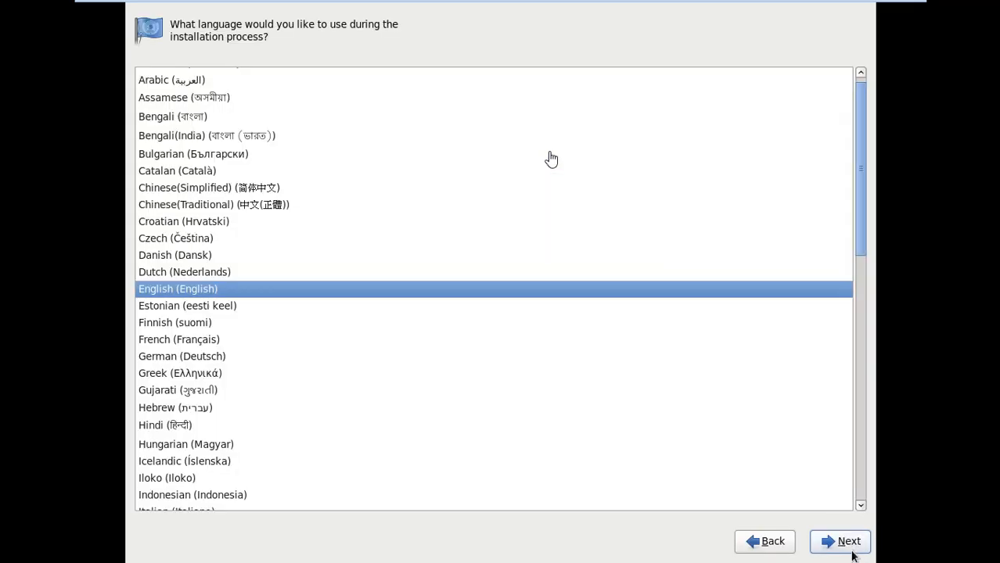
left_click(847, 543)
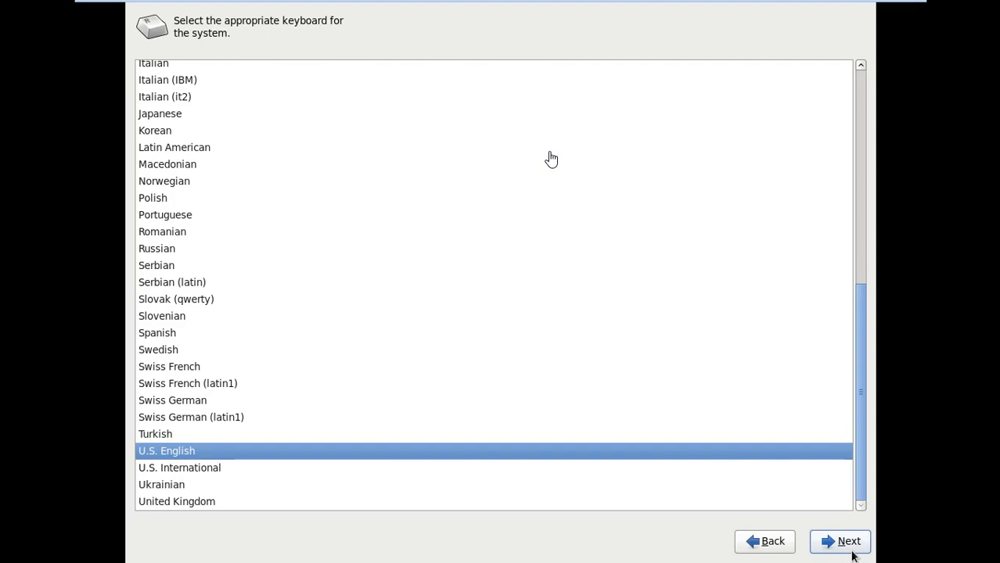
left_click(845, 542)
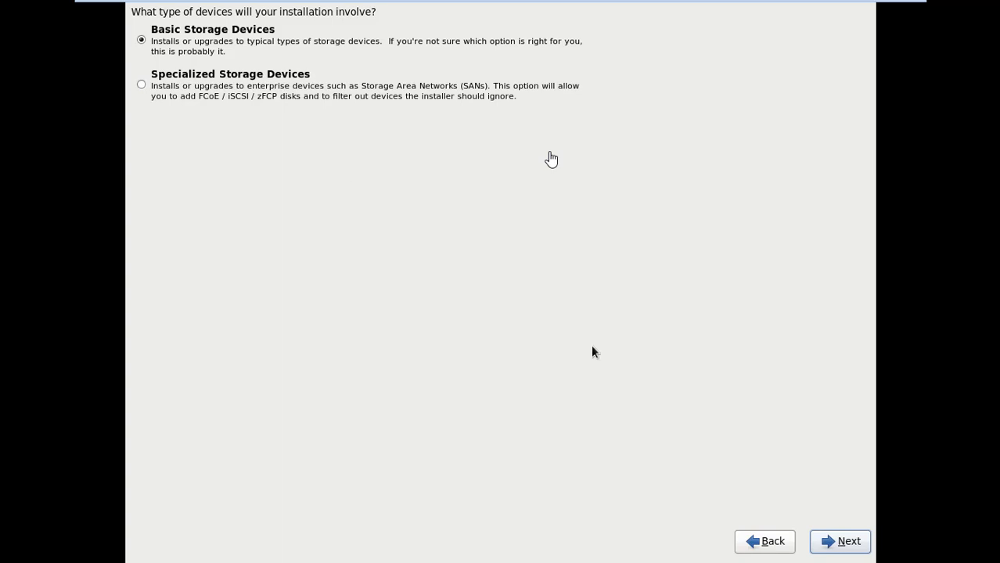
left_click(849, 546)
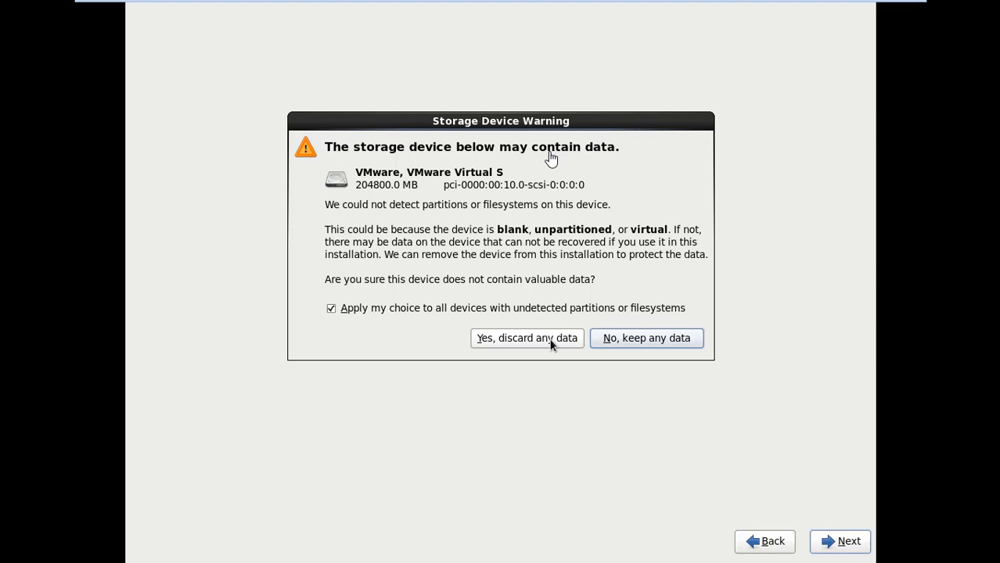
left_click(526, 338)
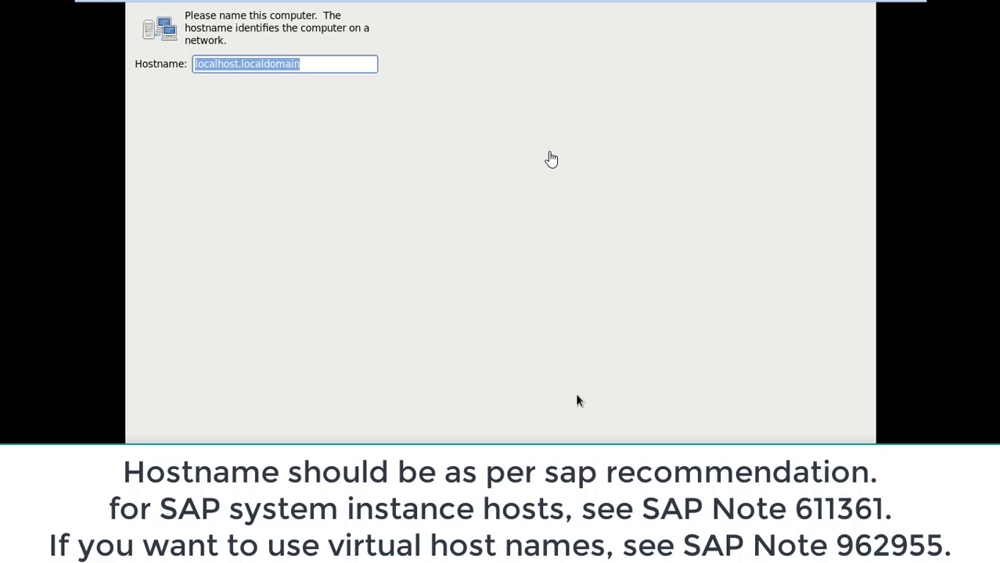
Change the hostname from localhost.localdomain to 'demo' and continue.
type("e")
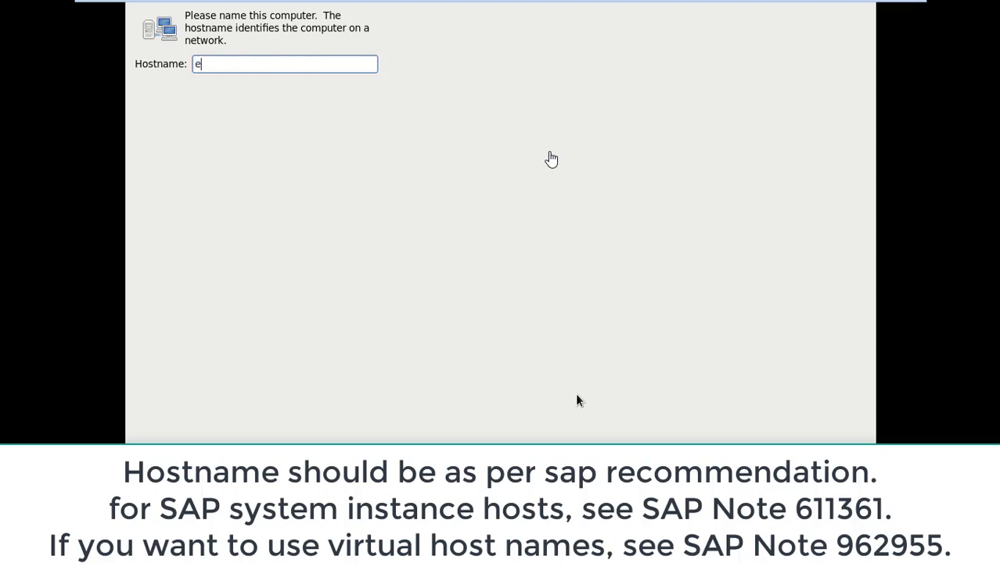
key("BackSpace")
type("dem")
type("o")
left_click(845, 544)
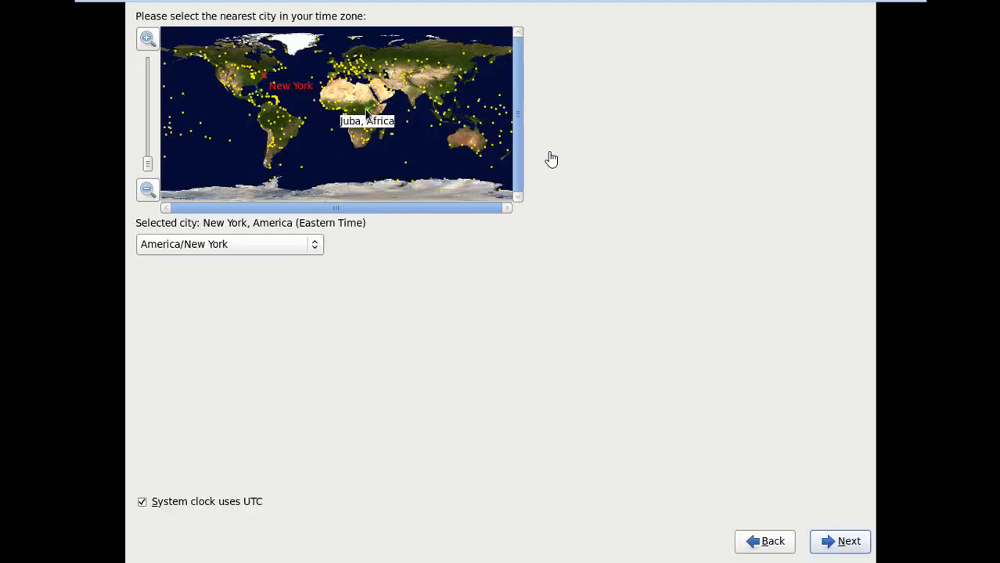
Pick Kolkata as the time zone, then enter and confirm a root password, keeping it despite the weak warning.
left_click(414, 101)
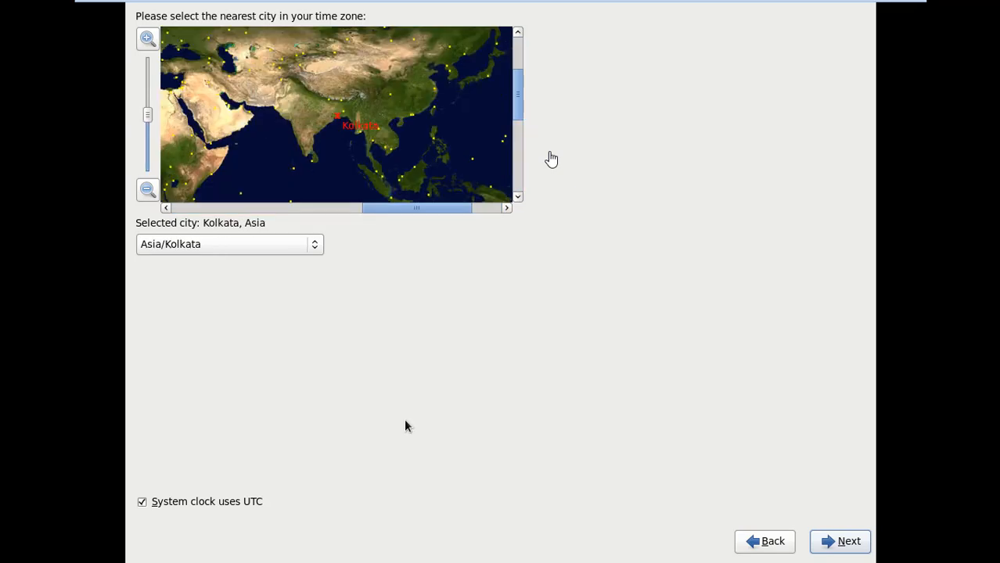
left_click(849, 541)
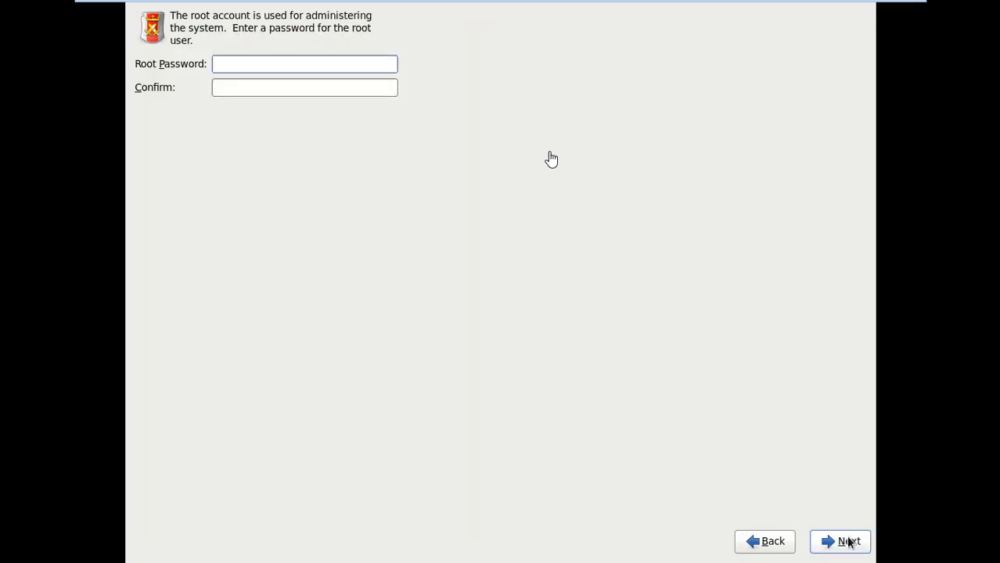
type("••••••••")
key("Tab")
type("••••••••")
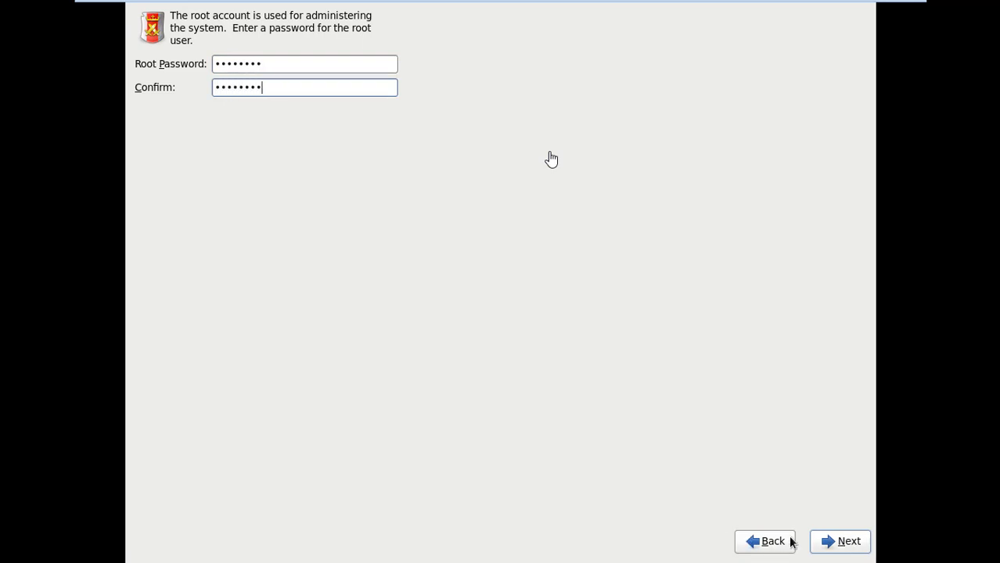
left_click(833, 540)
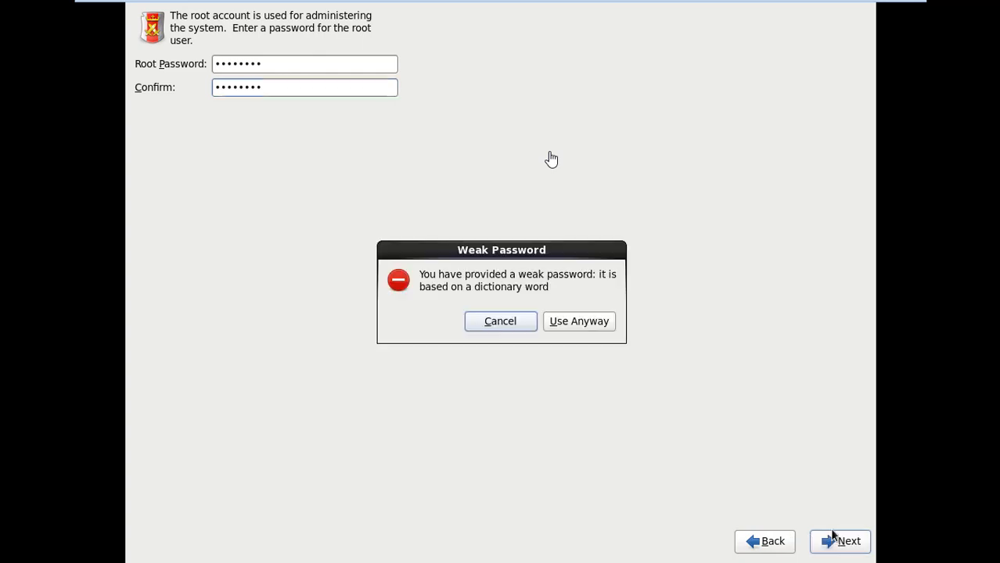
left_click(567, 322)
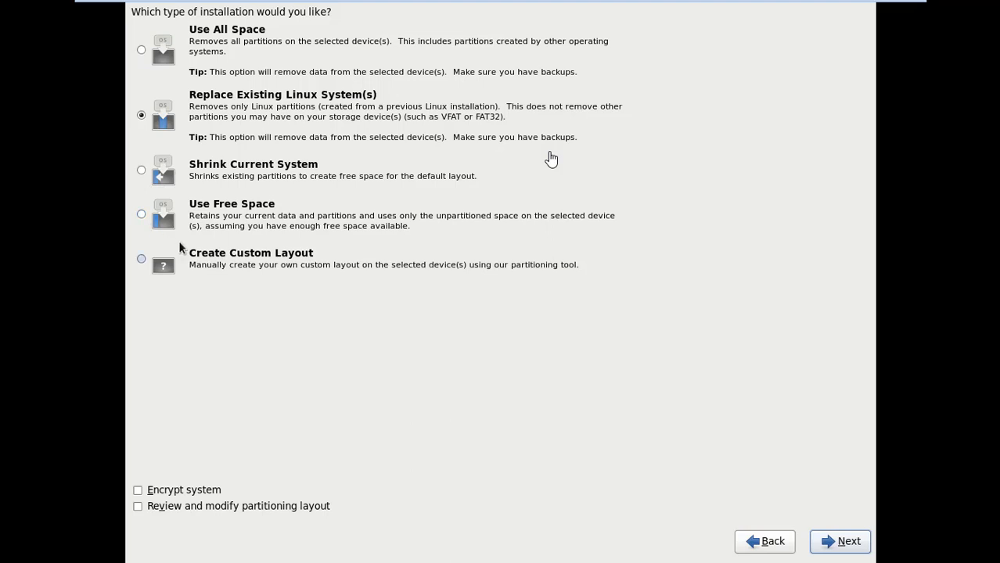
Choose a custom partition layout and select the free space on sda.
left_click(210, 258)
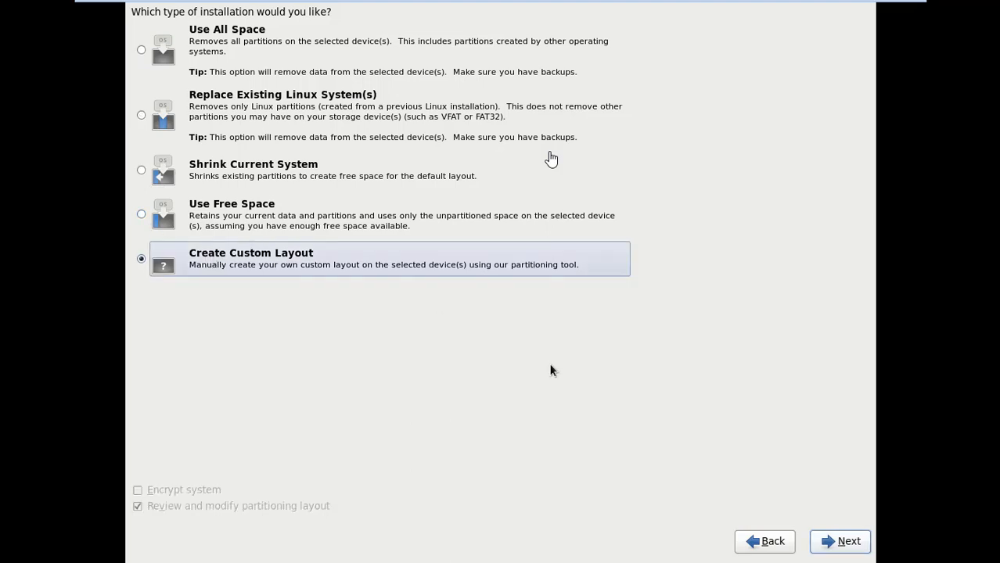
left_click(835, 541)
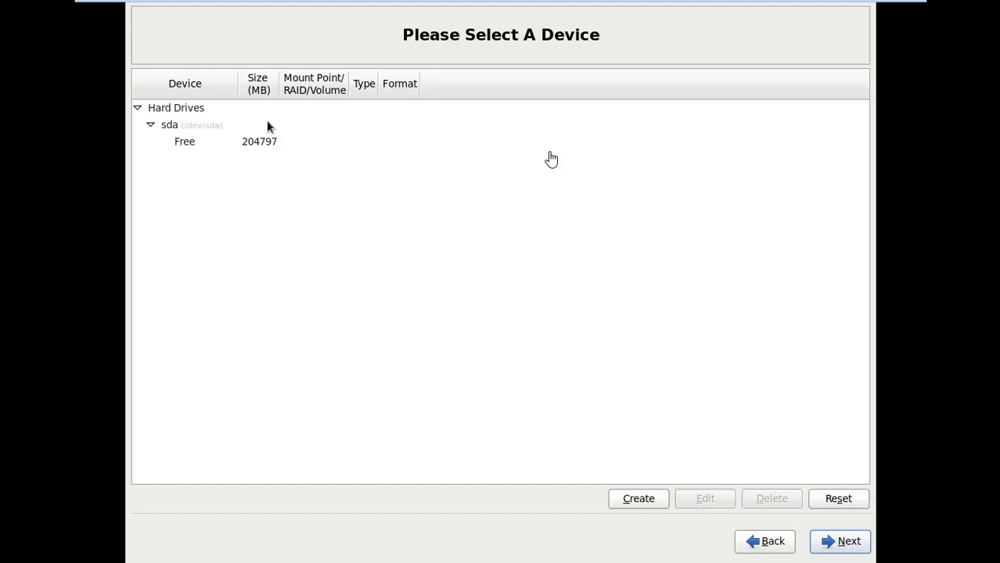
left_click(262, 145)
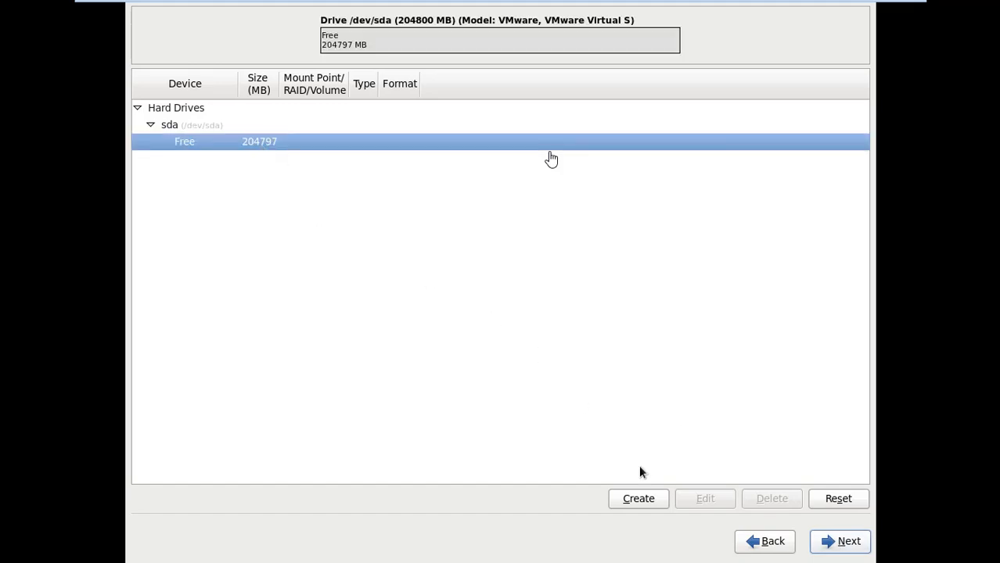
Create a 150000 MB standard partition mounted at /.
left_click(639, 499)
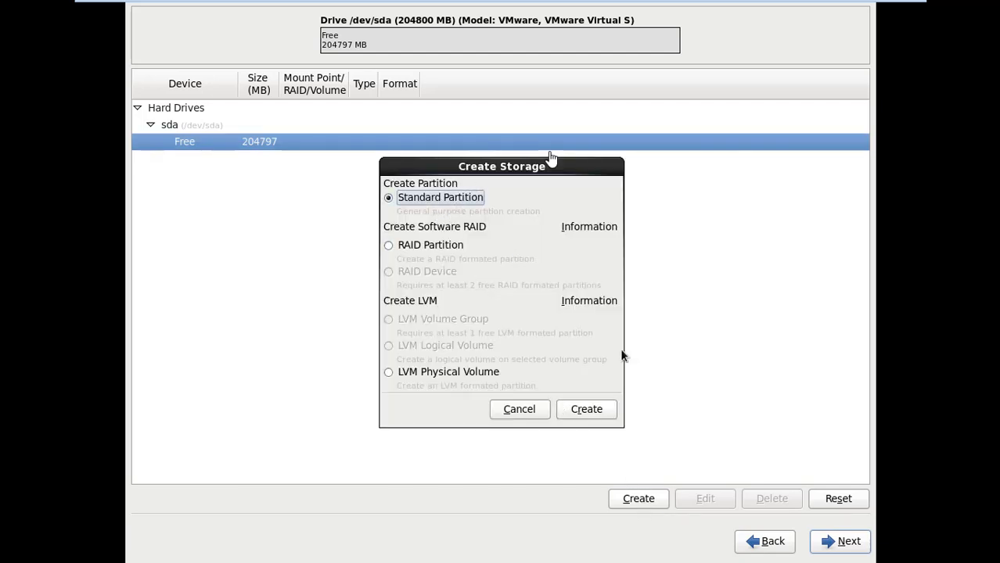
left_click(588, 409)
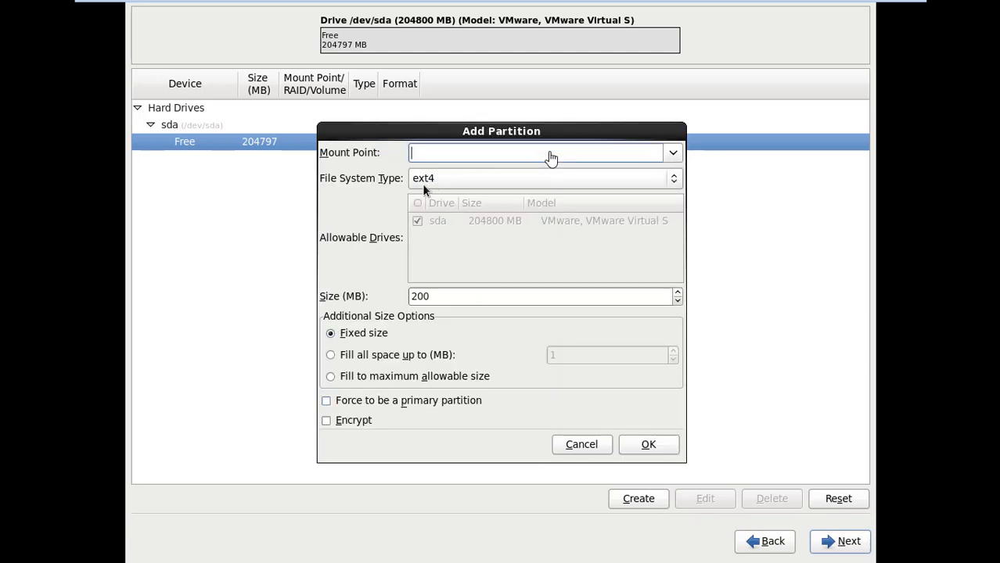
left_click(670, 153)
left_click(624, 169)
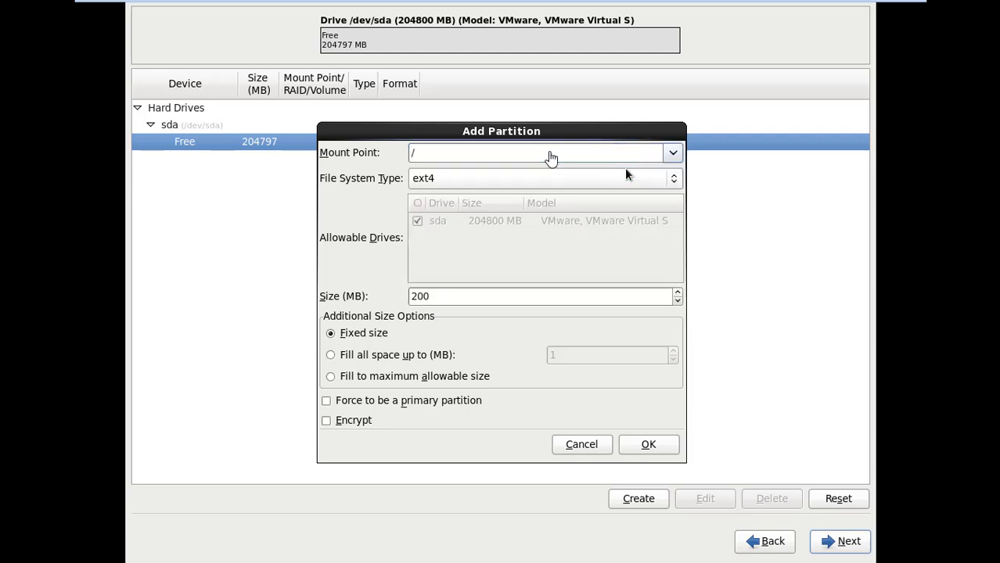
left_click(460, 298)
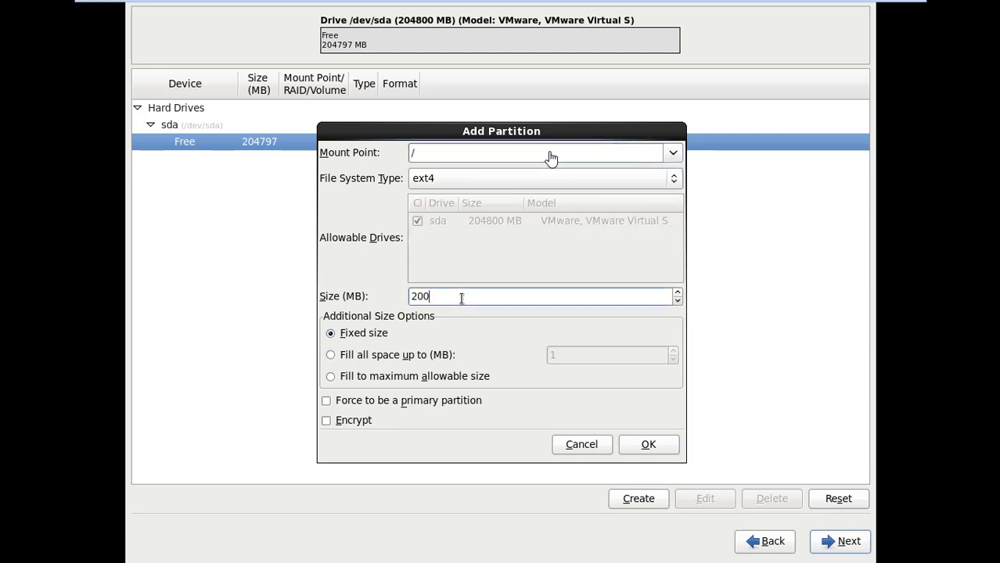
key("BackSpace")
key("BackSpace")
key("BackSpace")
type("150000")
left_click(649, 445)
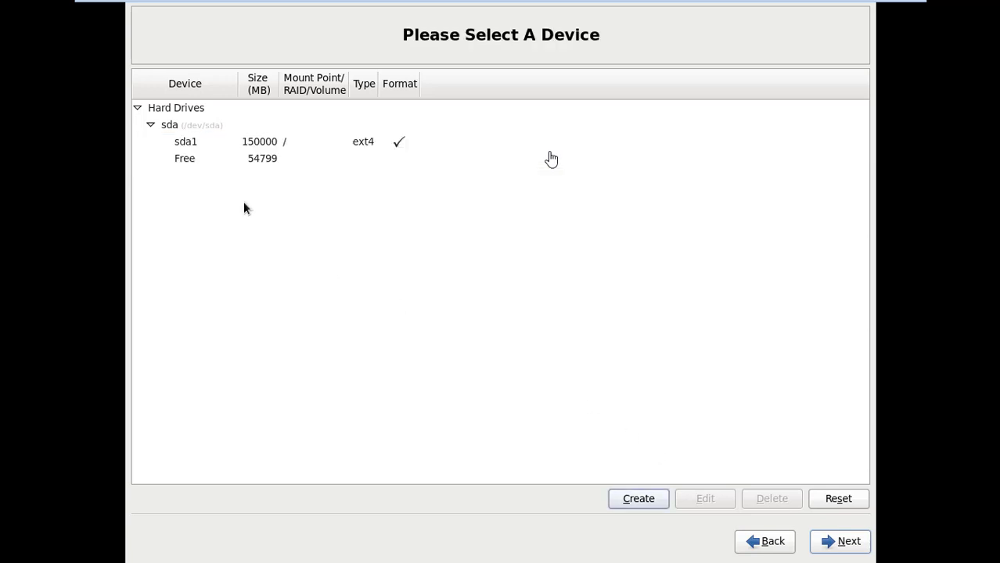
Start a standard swap partition in the 54799 MB free space, entering a 20000 MB size.
left_click(195, 158)
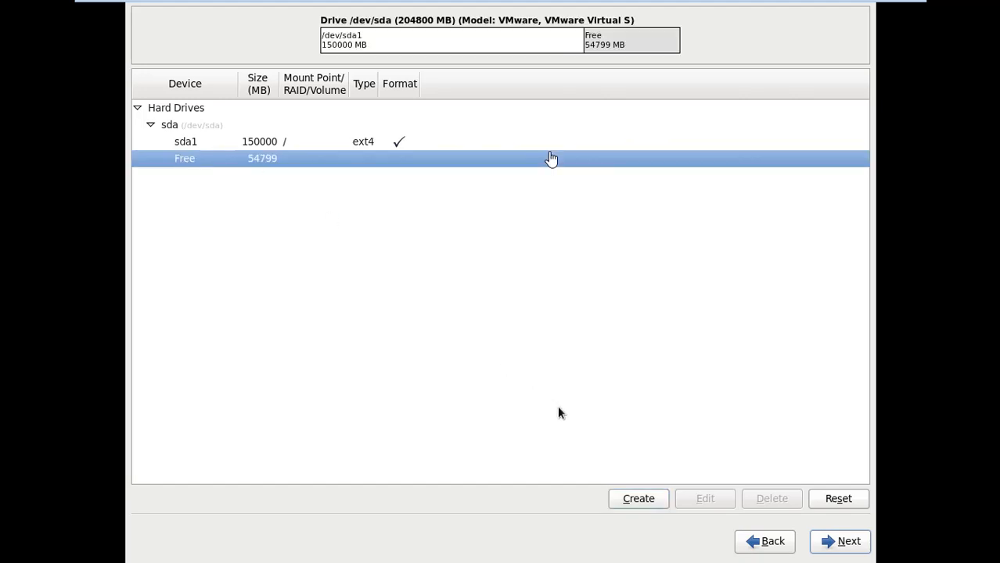
left_click(646, 501)
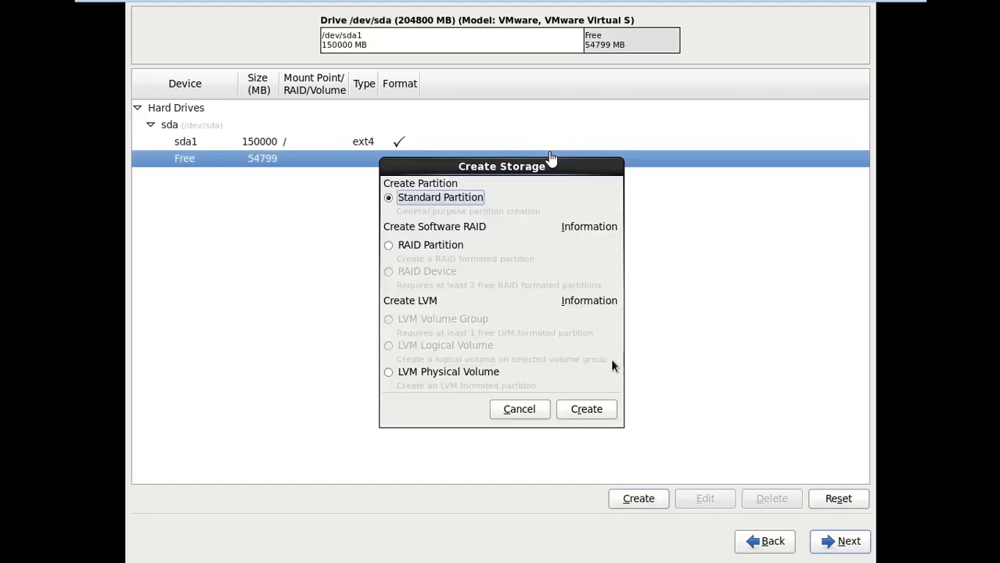
left_click(586, 409)
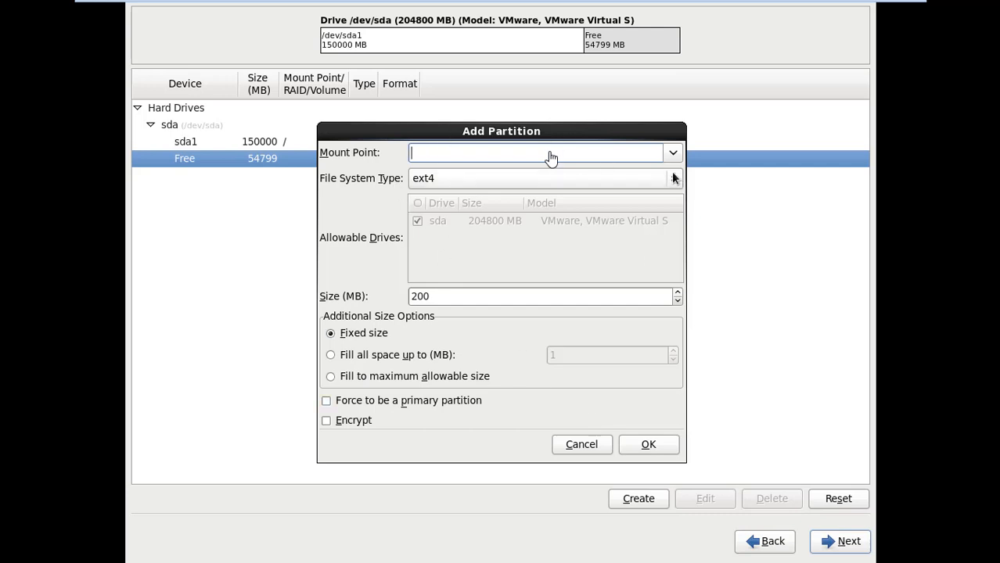
left_click(673, 177)
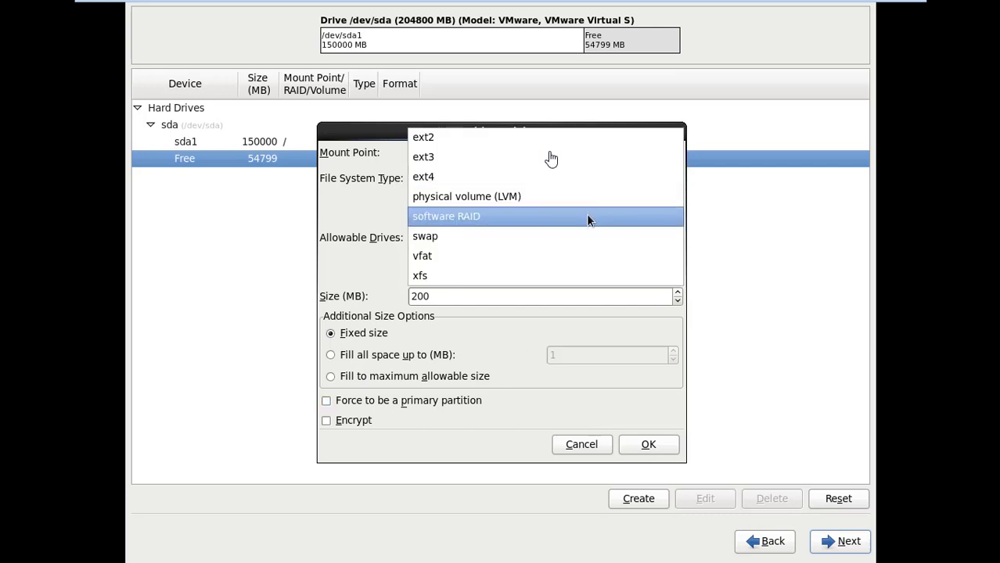
left_click(454, 297)
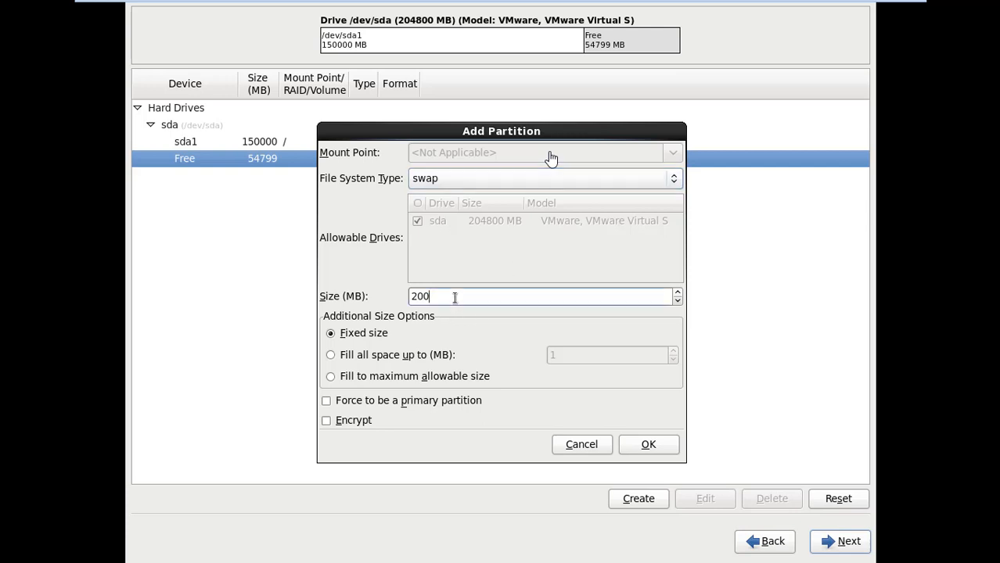
type("00")
Confirm the 20000 MB swap partition, then add a 1000 MB /boot partition in the free space.
left_click(657, 444)
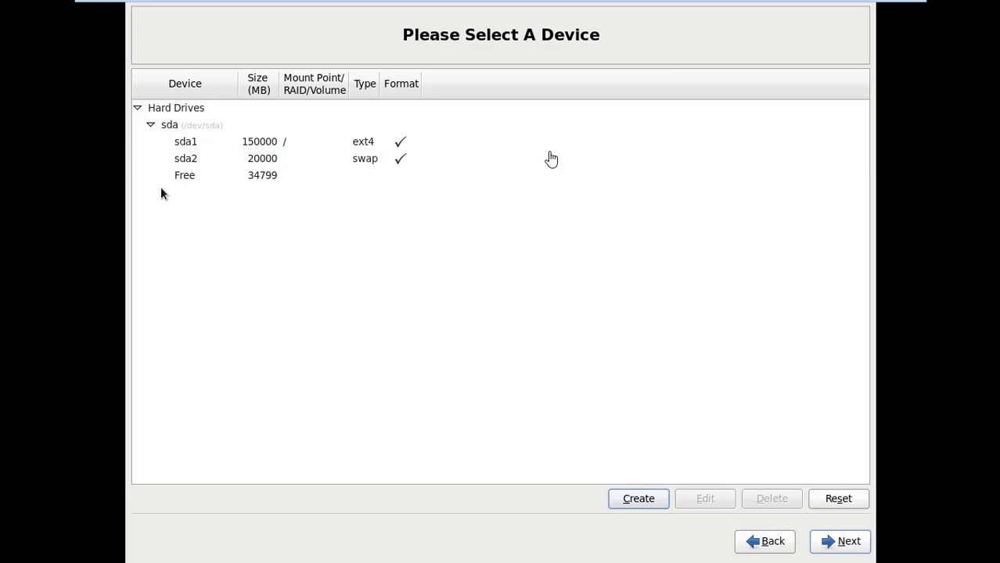
left_click(184, 179)
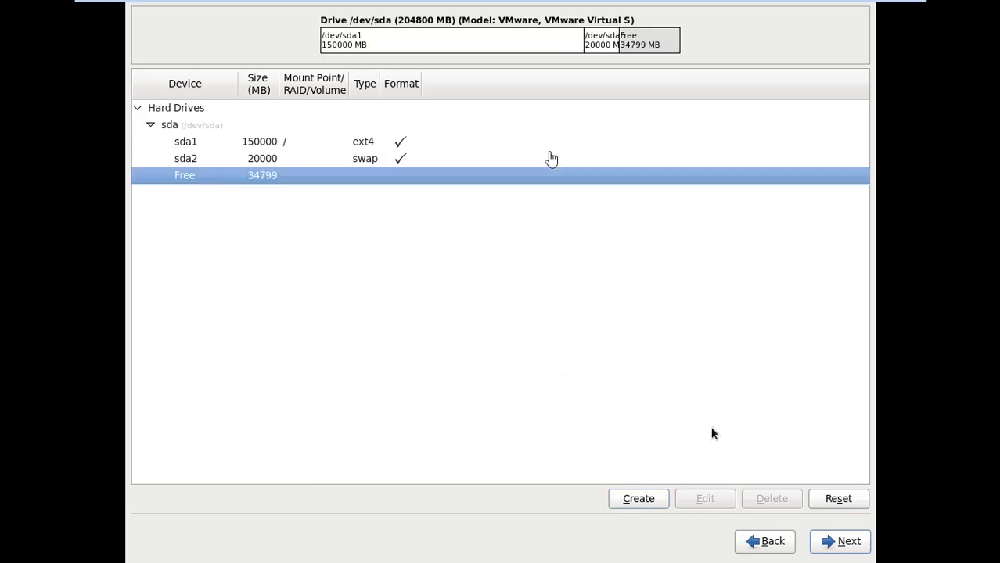
left_click(632, 500)
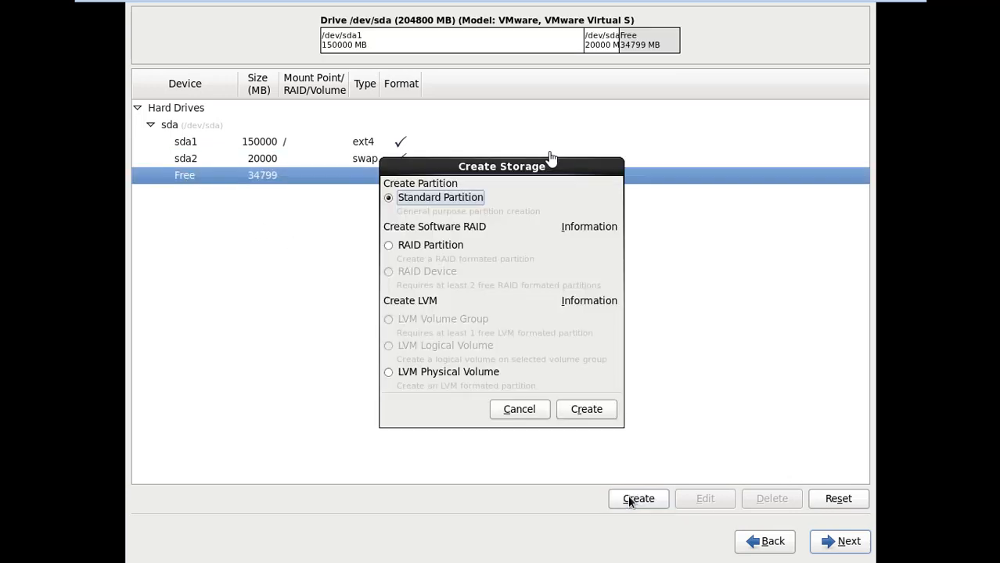
left_click(585, 409)
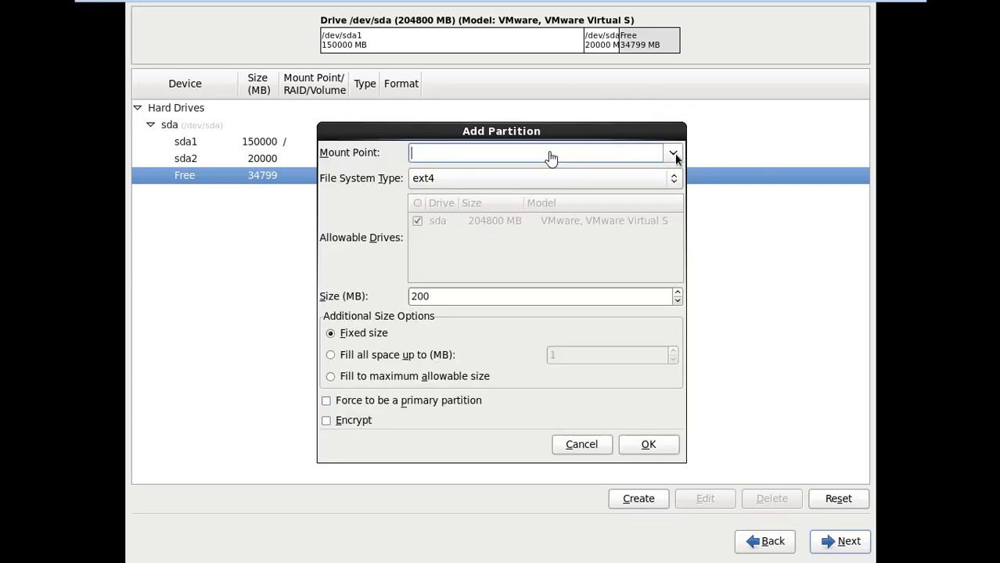
left_click(674, 153)
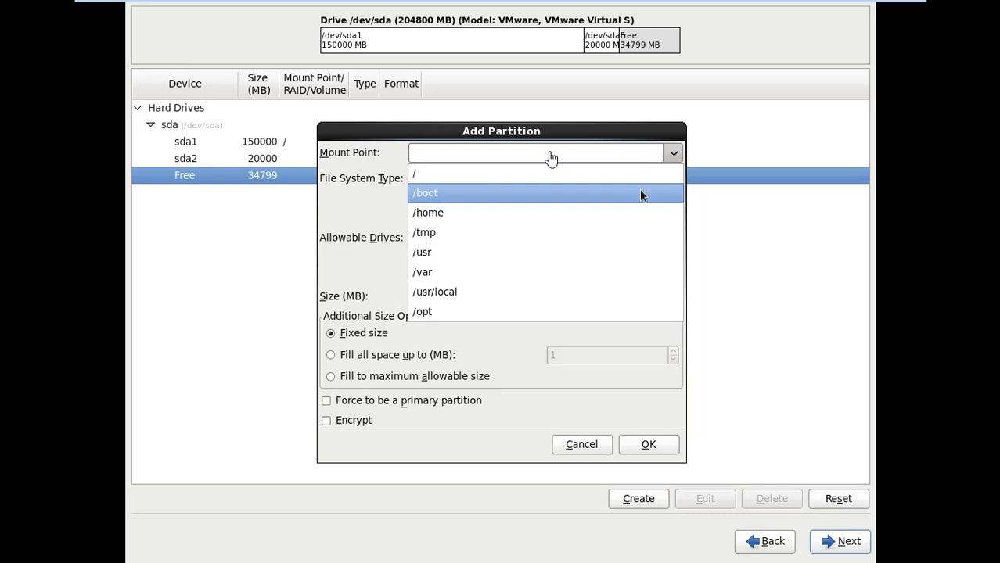
left_click(639, 193)
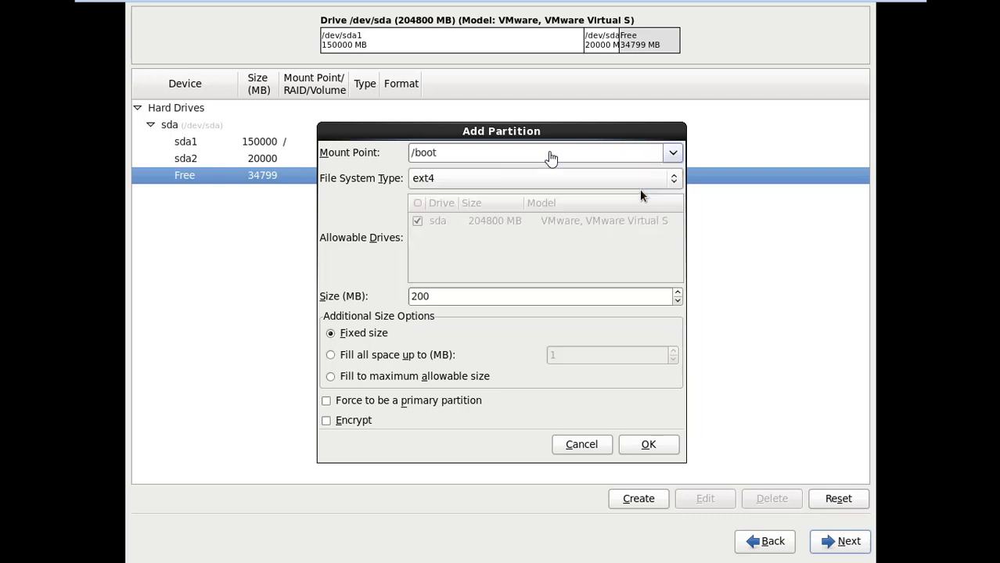
double_click(444, 295)
type("1")
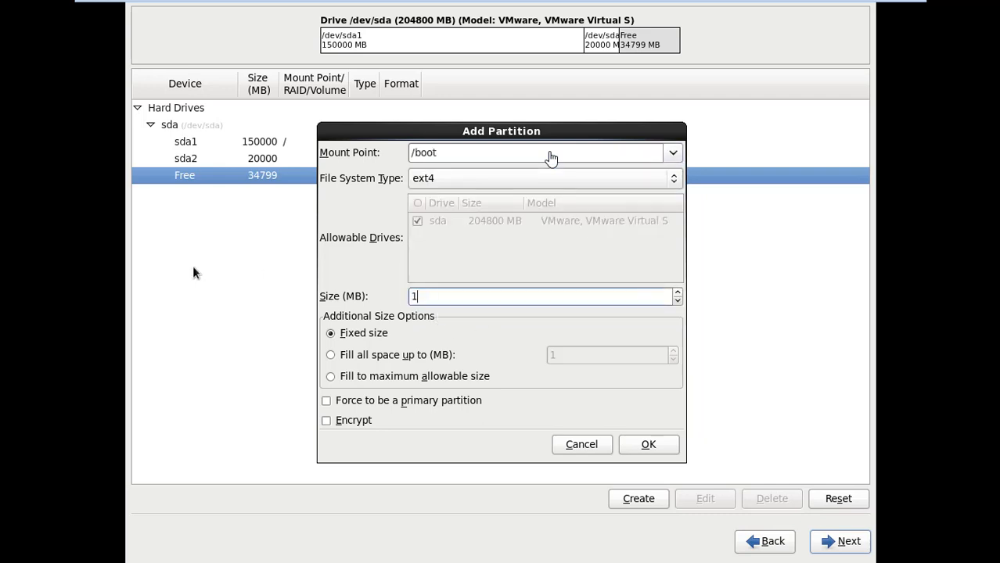
type("000")
left_click(658, 446)
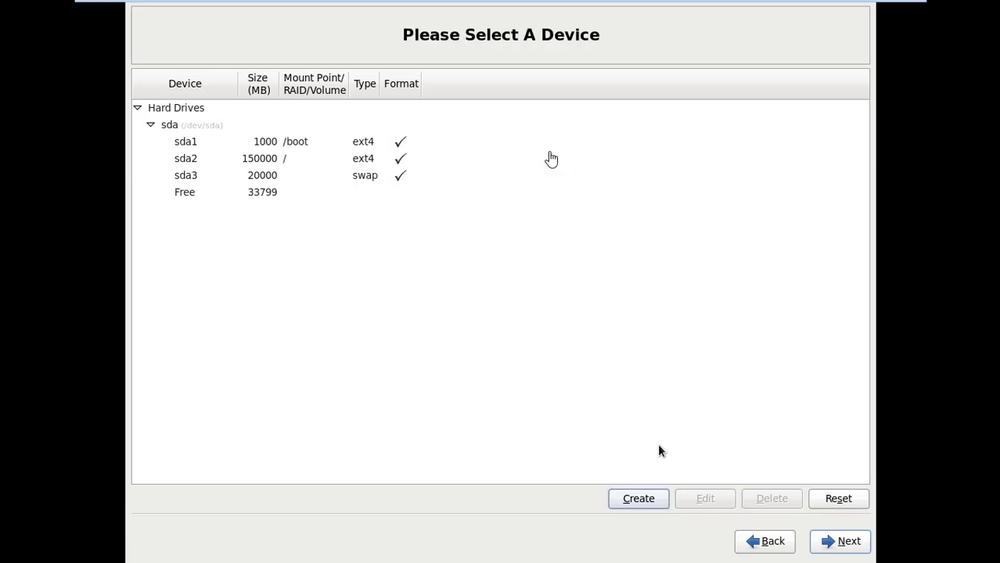
Start a standard partition in the 33799 MB free space mounted at /usr.
left_click(211, 202)
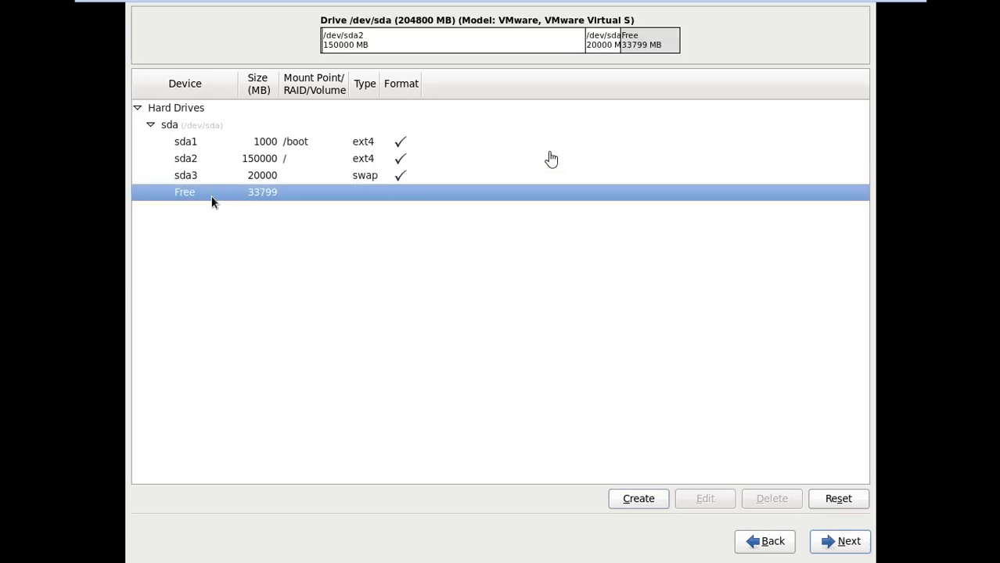
left_click(638, 501)
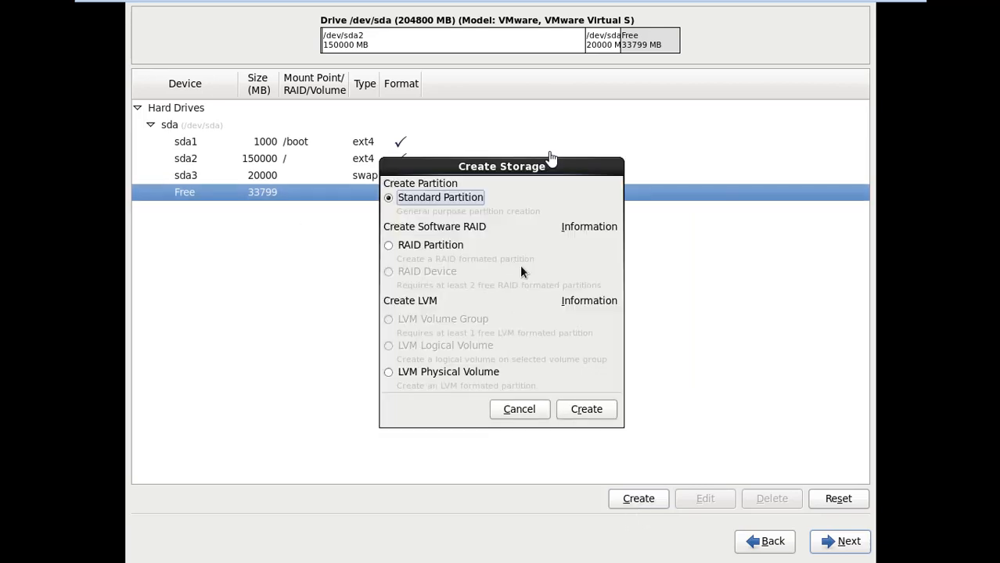
left_click(587, 409)
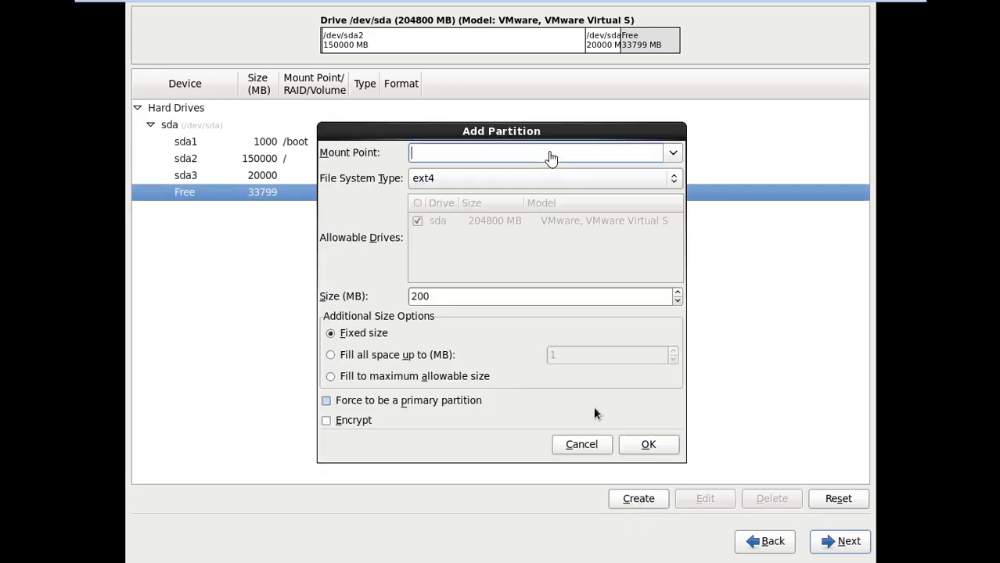
left_click(674, 153)
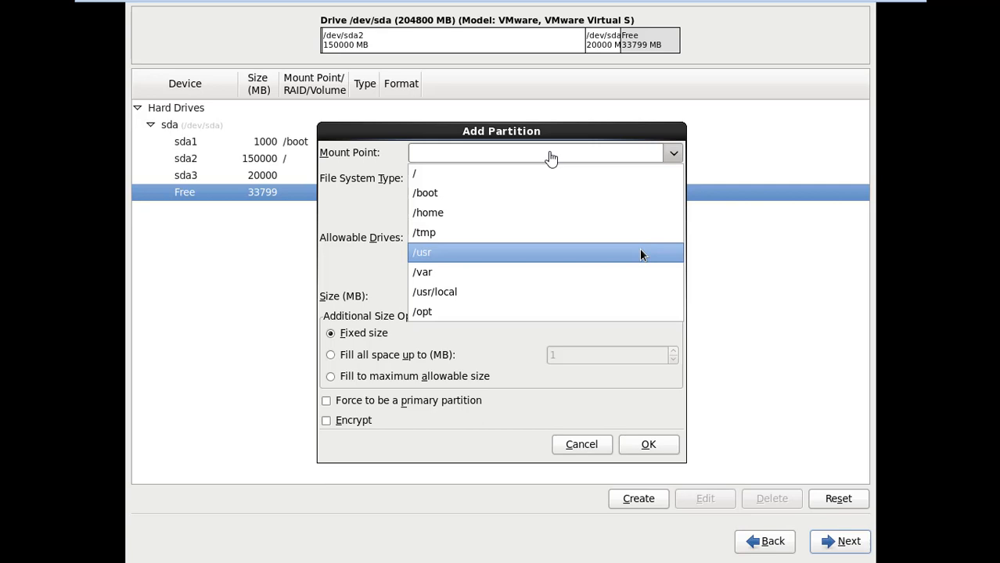
left_click(639, 253)
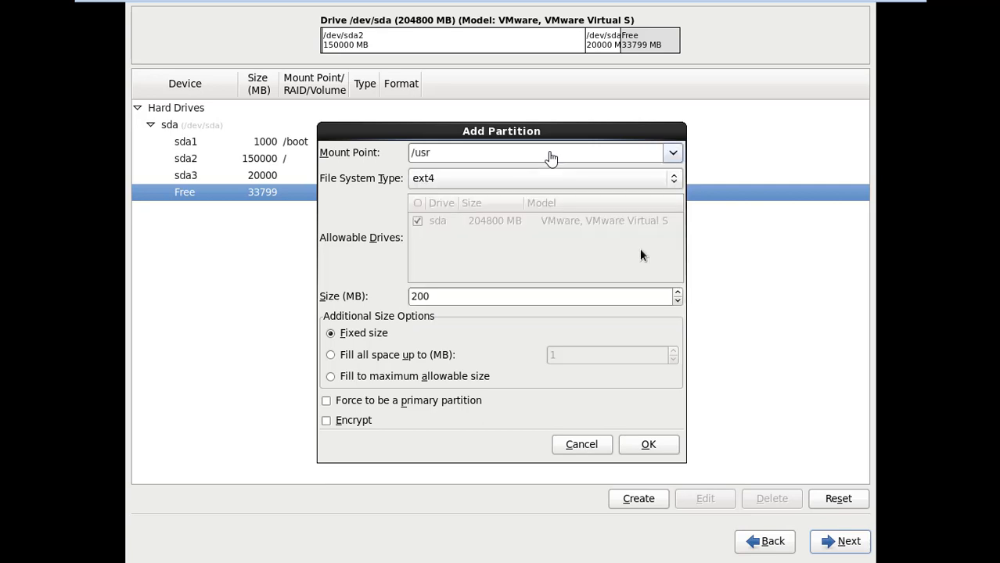
left_click(527, 298)
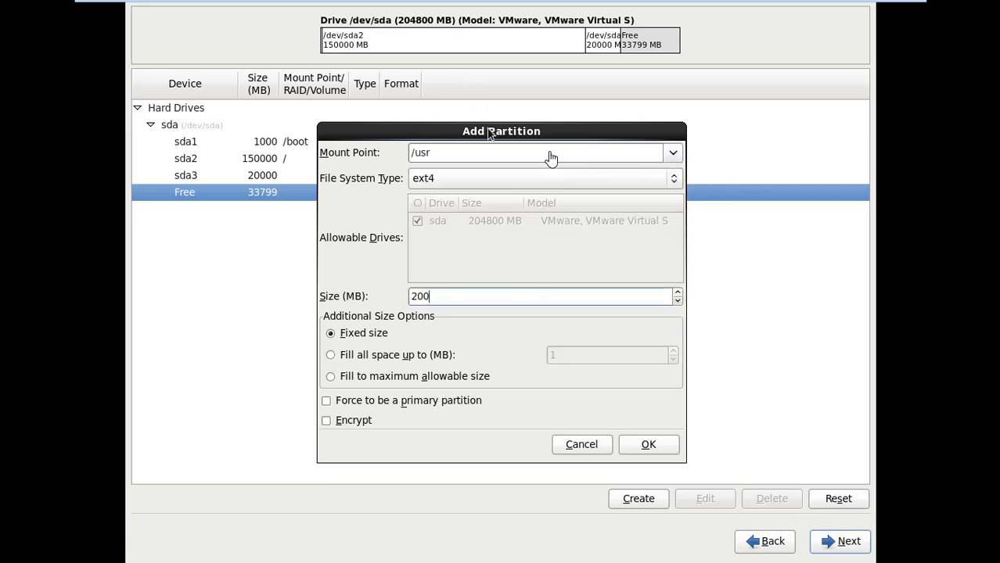
Set the /usr partition size to 30000 MB and confirm it.
left_click_drag(486, 125, 533, 126)
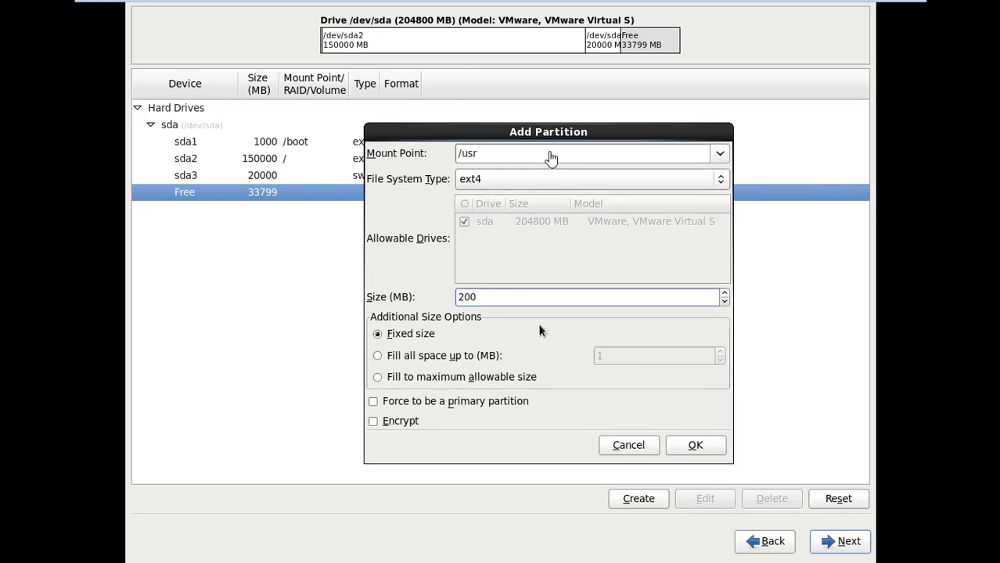
type("00")
key("BackSpace")
key("BackSpace")
key("BackSpace")
key("BackSpace")
key("BackSpace")
type("30000")
key("BackSpace")
key("BackSpace")
key("BackSpace")
key("BackSpace")
type("3799")
key("BackSpace")
key("BackSpace")
key("BackSpace")
key("BackSpace")
type("0000")
left_click(699, 440)
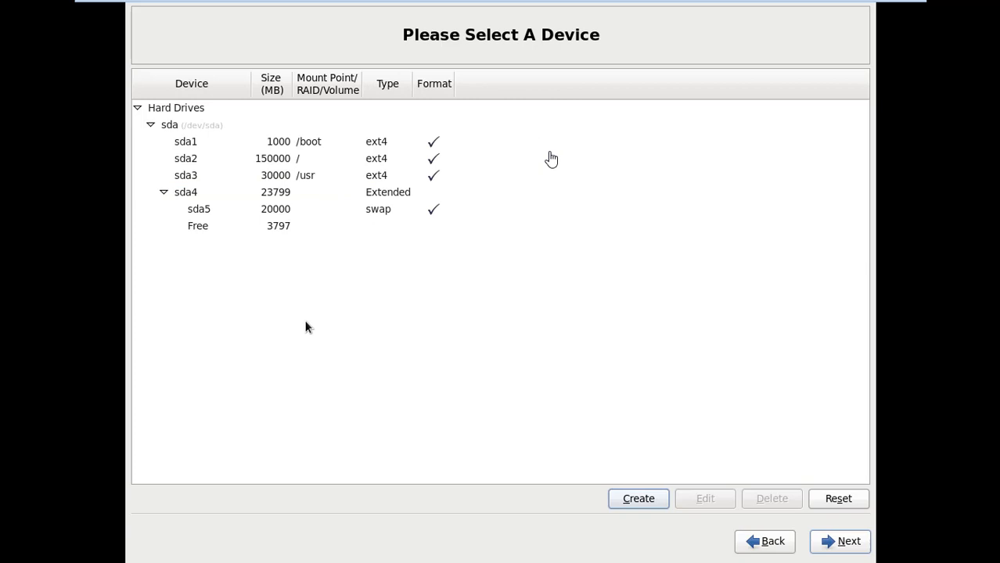
Start a /tmp partition in the last 3797 MB of free space, then cancel it.
left_click(262, 228)
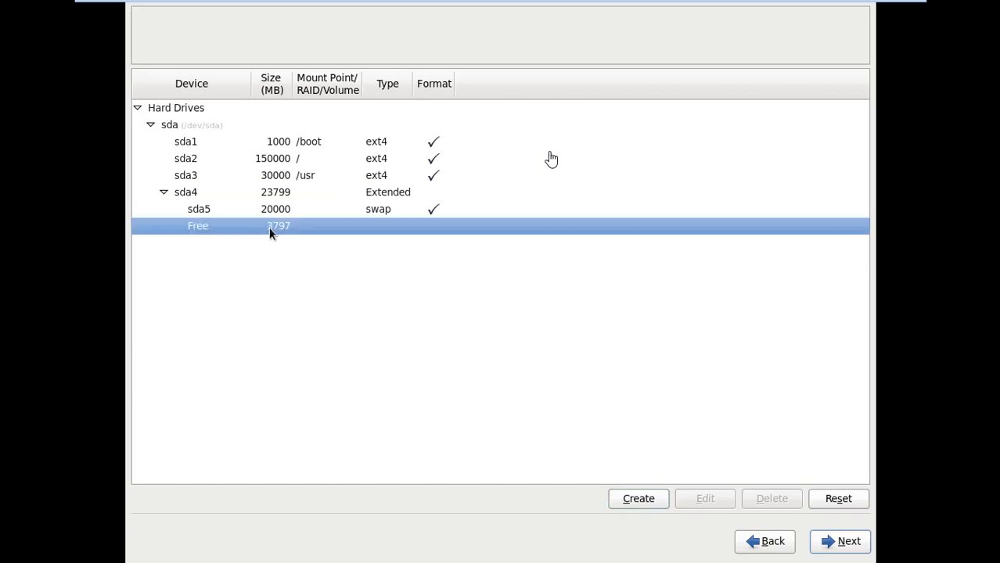
left_click(638, 499)
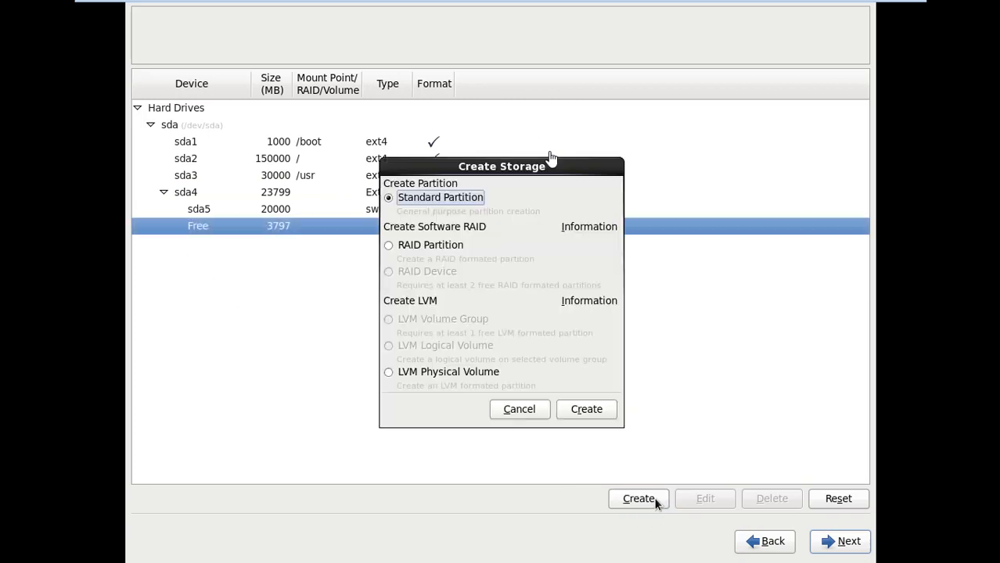
left_click(587, 410)
left_click(671, 154)
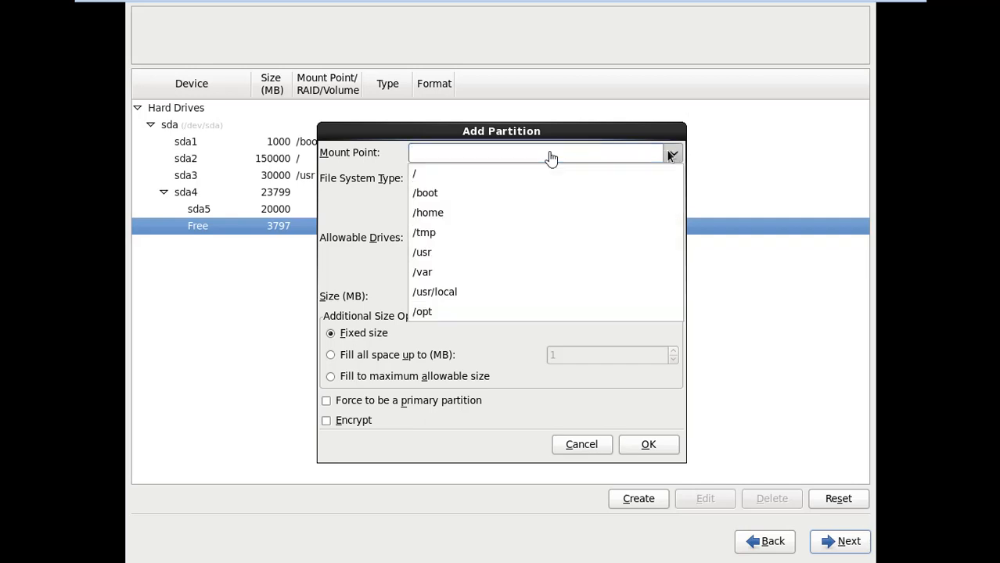
left_click(641, 232)
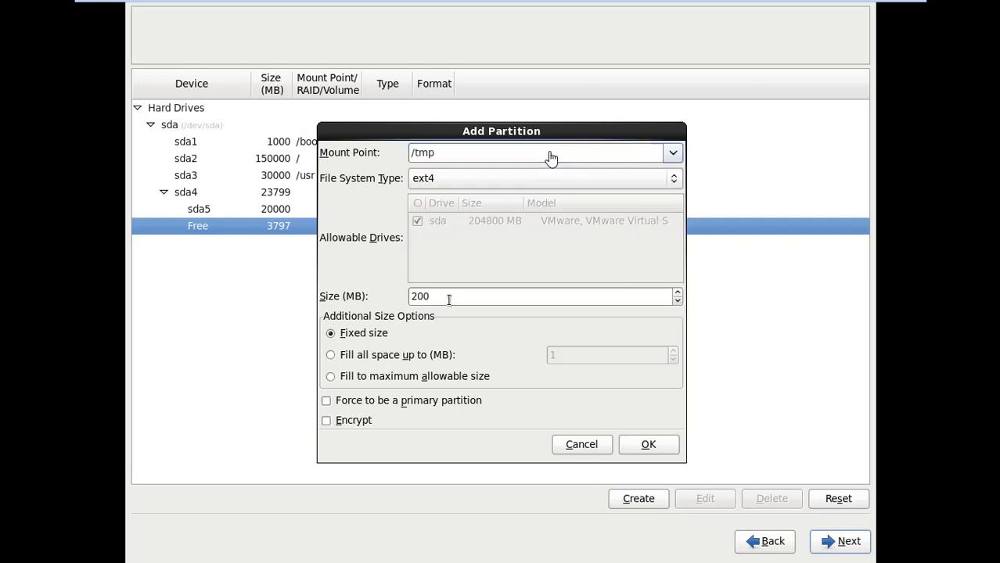
left_click_drag(451, 297, 410, 297)
type("3")
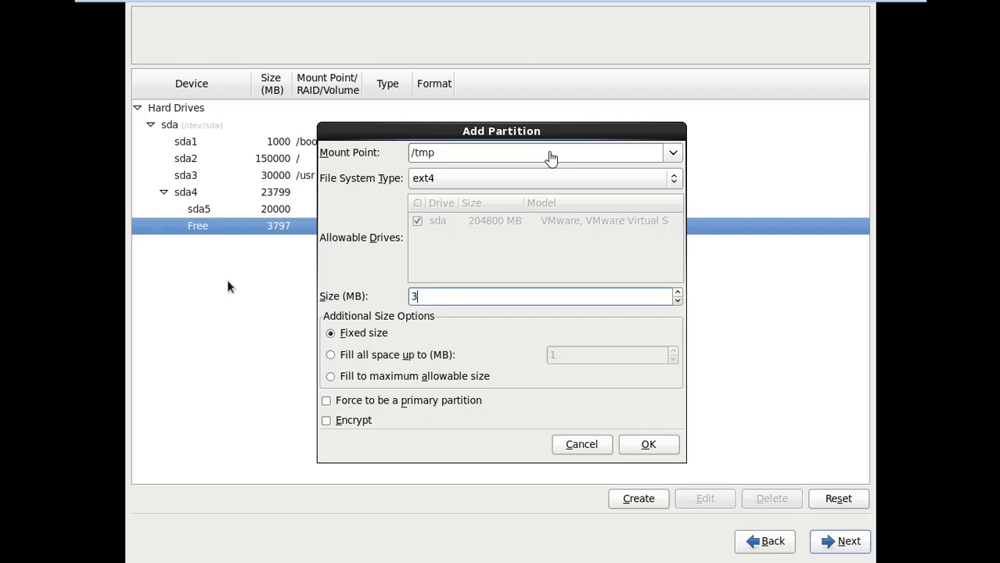
type("797")
left_click(582, 444)
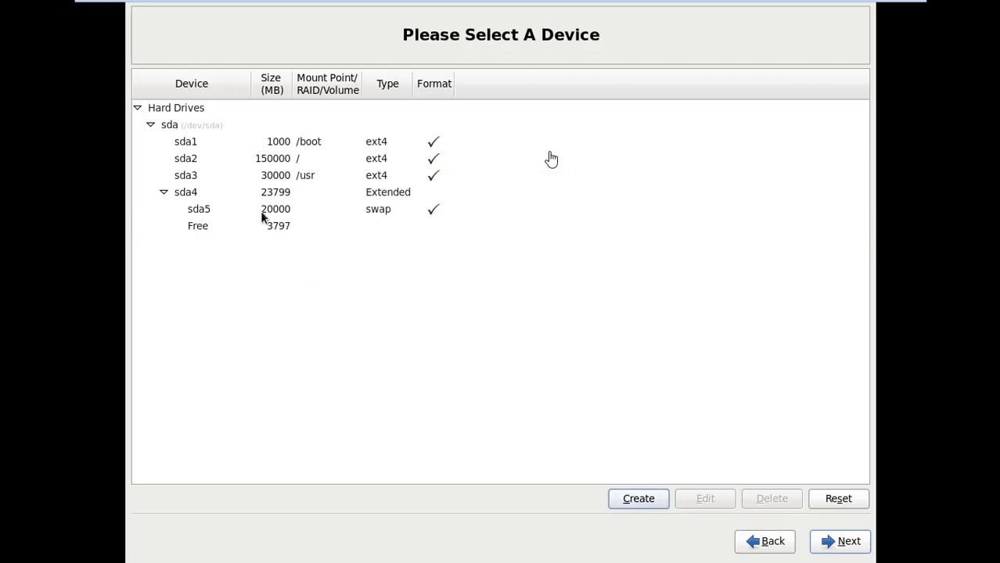
Edit the /usr partition sda3, changing its size from 30000 to 25000 MB.
left_click(284, 177)
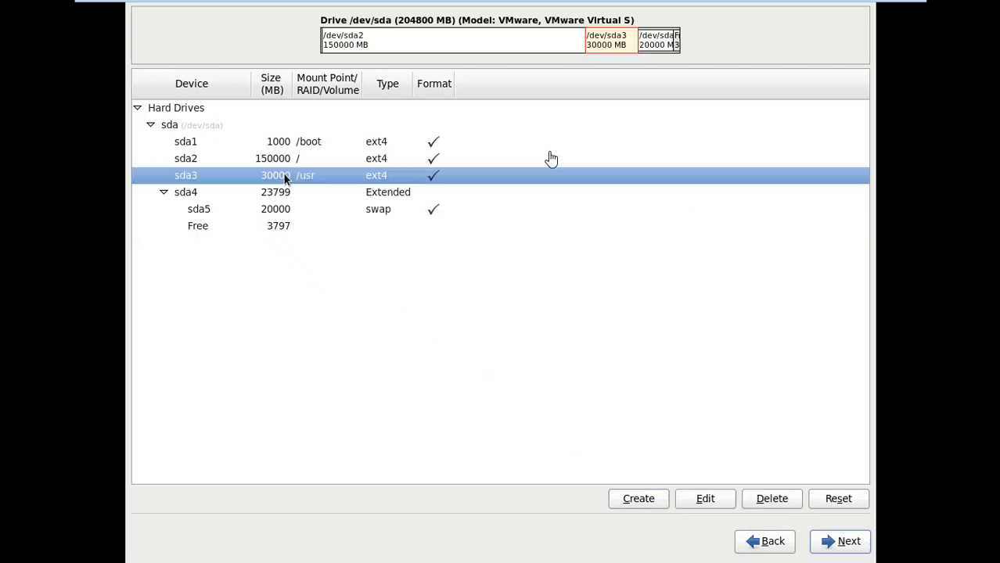
left_click(705, 497)
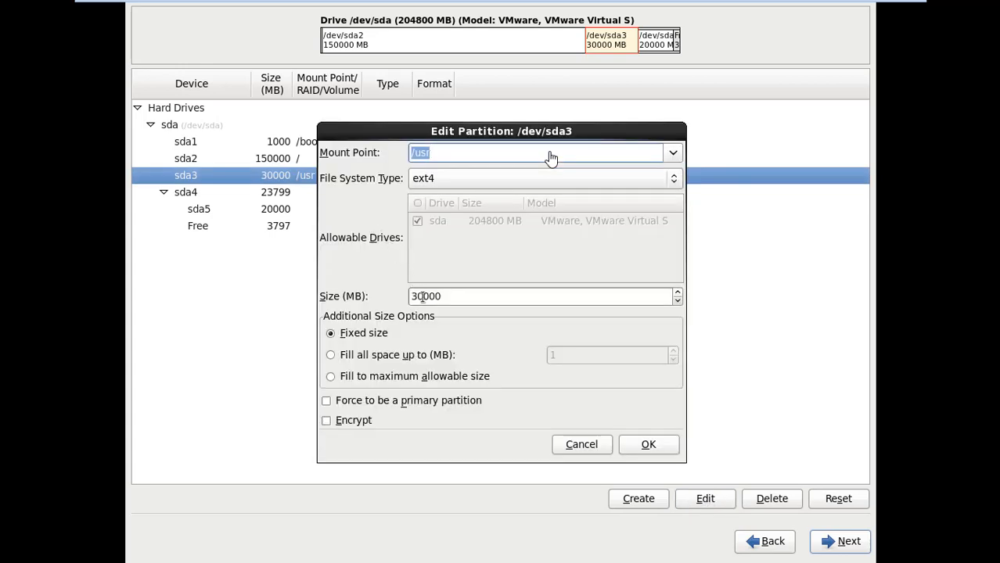
left_click_drag(424, 297, 330, 300)
type("25")
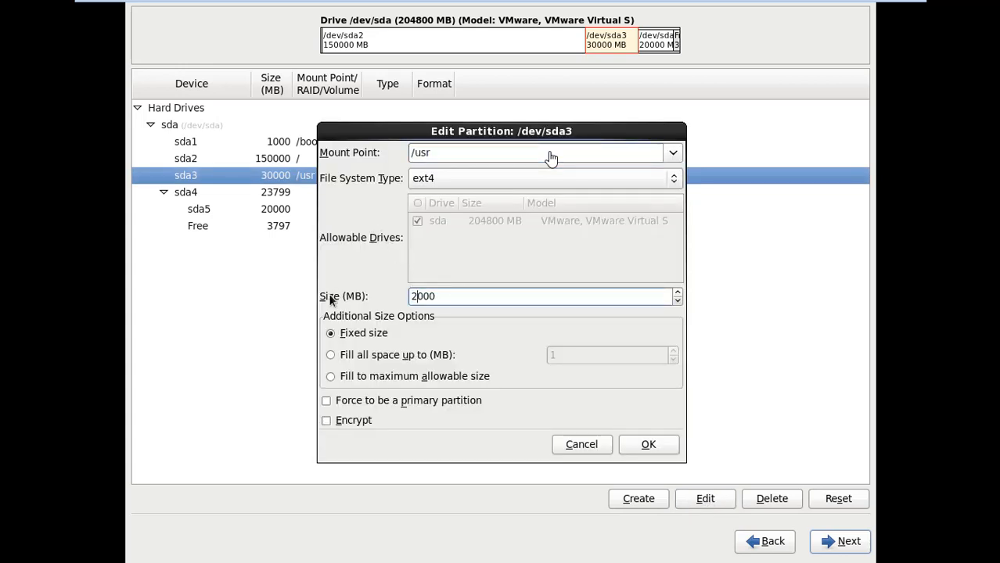
left_click(659, 445)
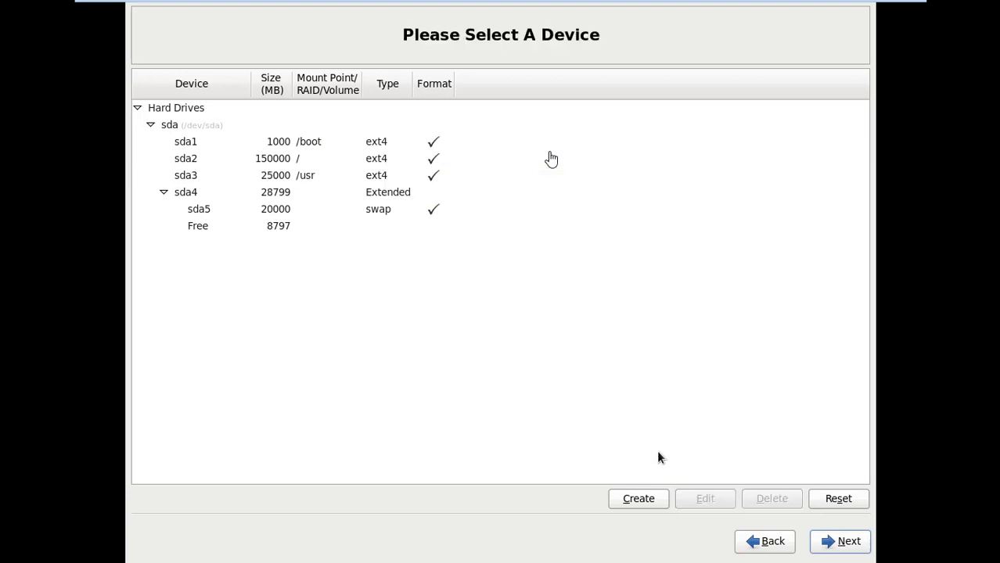
Add an 8797 MB standard /tmp partition in the free space, then proceed and accept formatting.
left_click(277, 225)
left_click(637, 500)
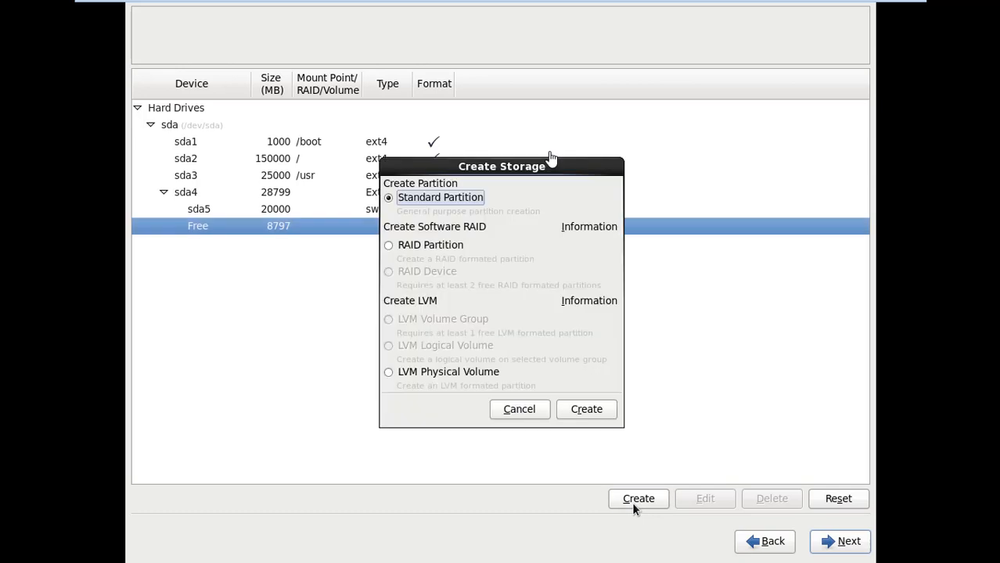
left_click(600, 409)
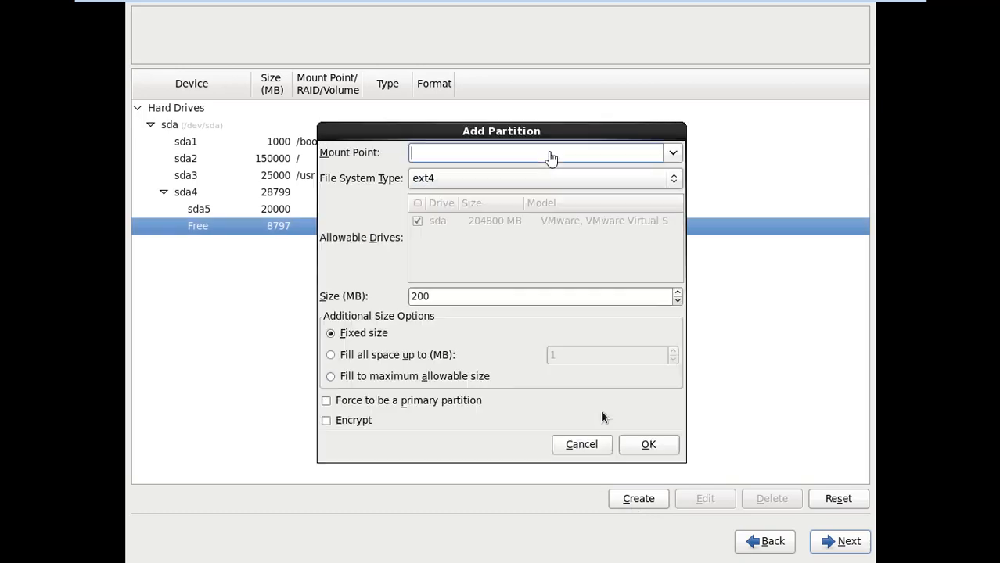
left_click(674, 156)
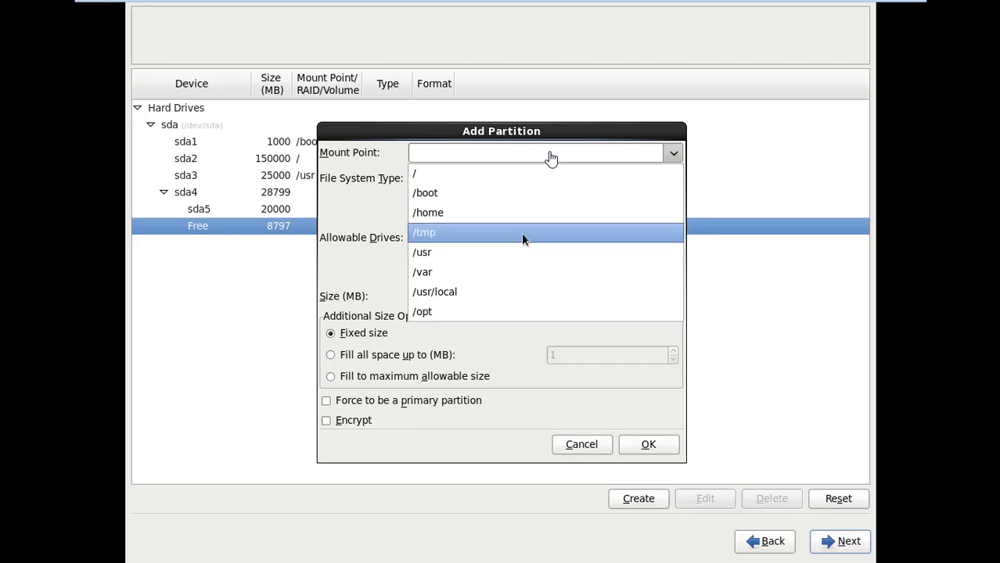
left_click(521, 233)
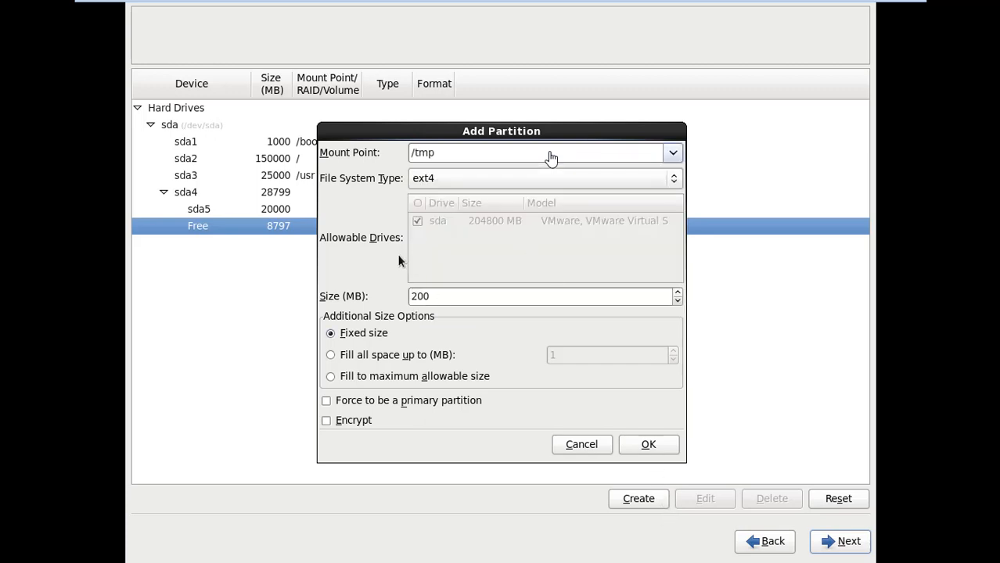
left_click(462, 295)
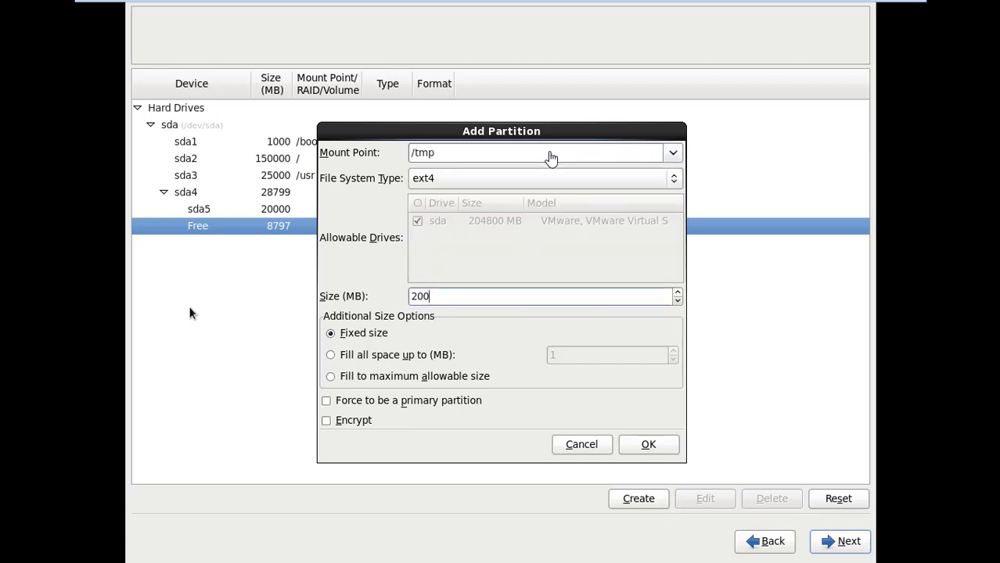
type("8797")
key("Left")
key("Left")
key("Left")
key("Left")
key("BackSpace")
key("BackSpace")
key("BackSpace")
left_click(665, 445)
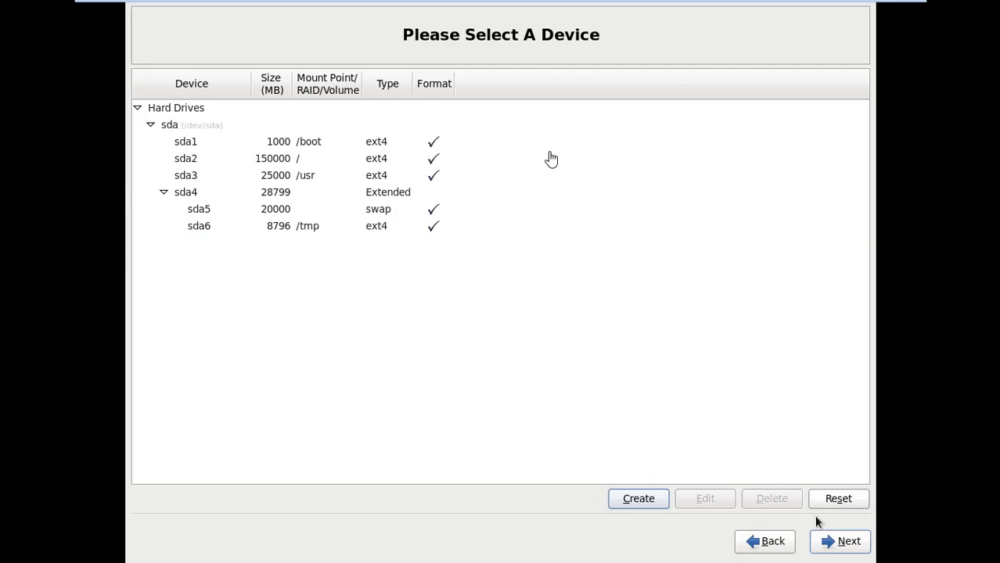
left_click(834, 542)
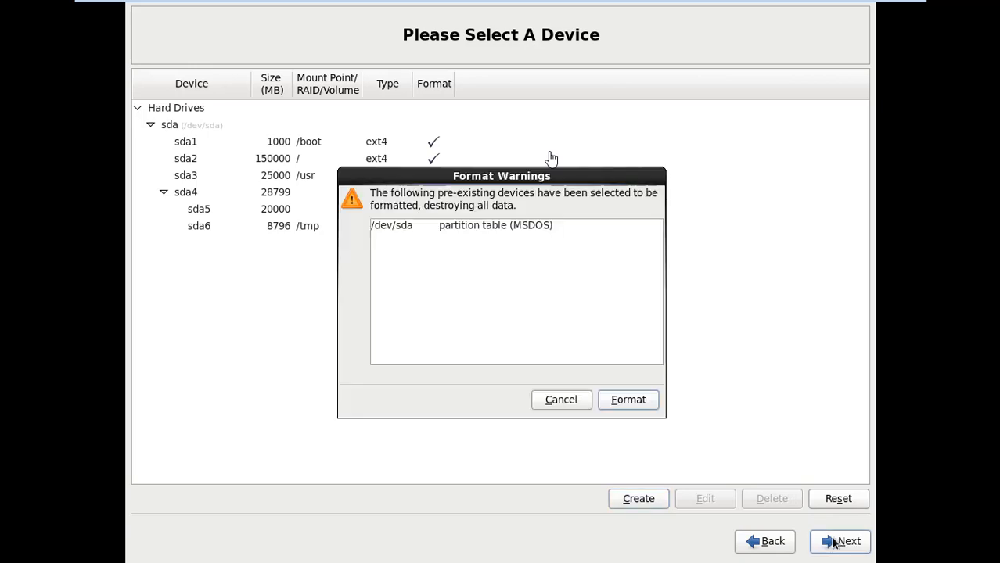
left_click(623, 401)
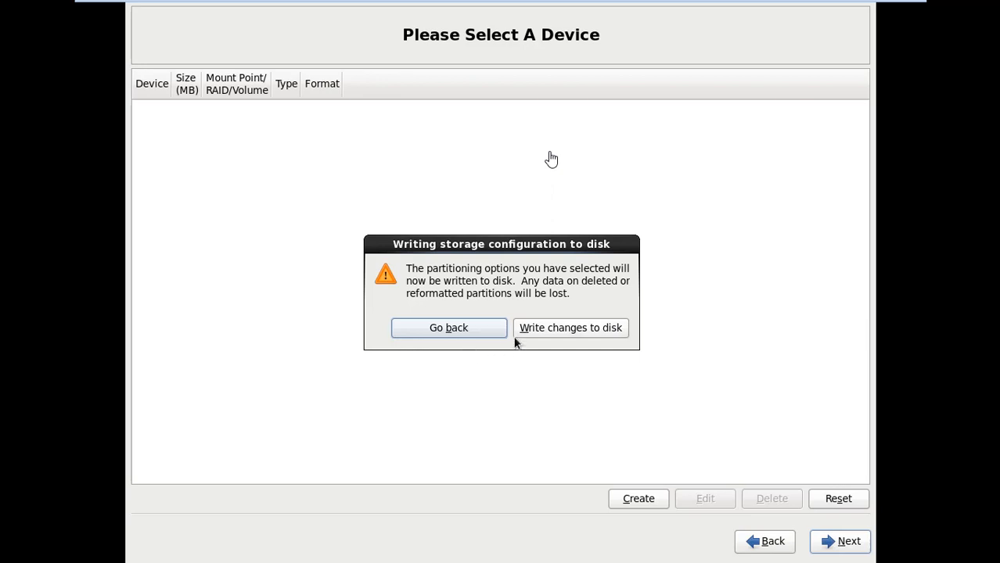
Write the partitioning changes to disk.
left_click(540, 329)
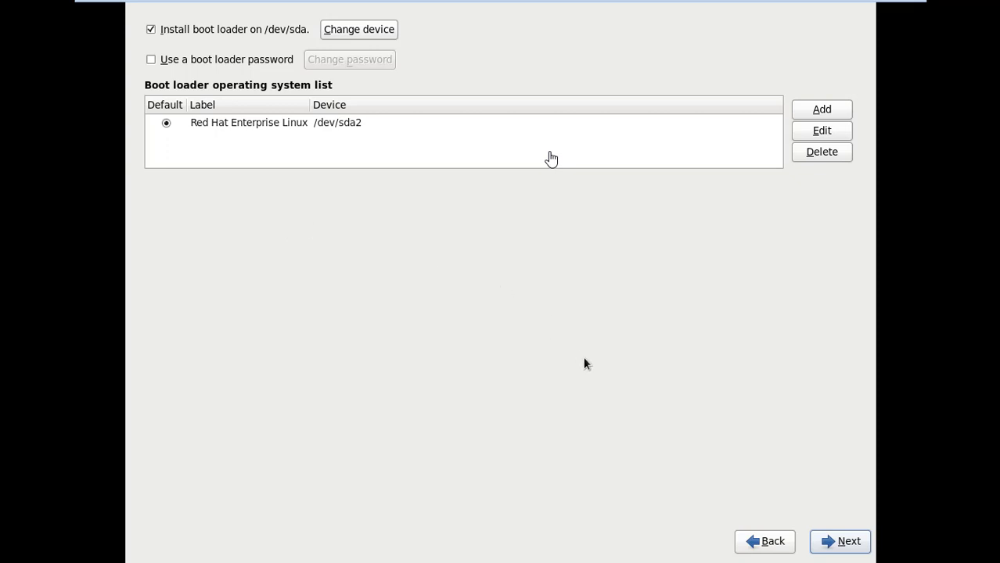
Accept the boot loader settings, select the Desktop software set, and start the installation.
left_click(848, 546)
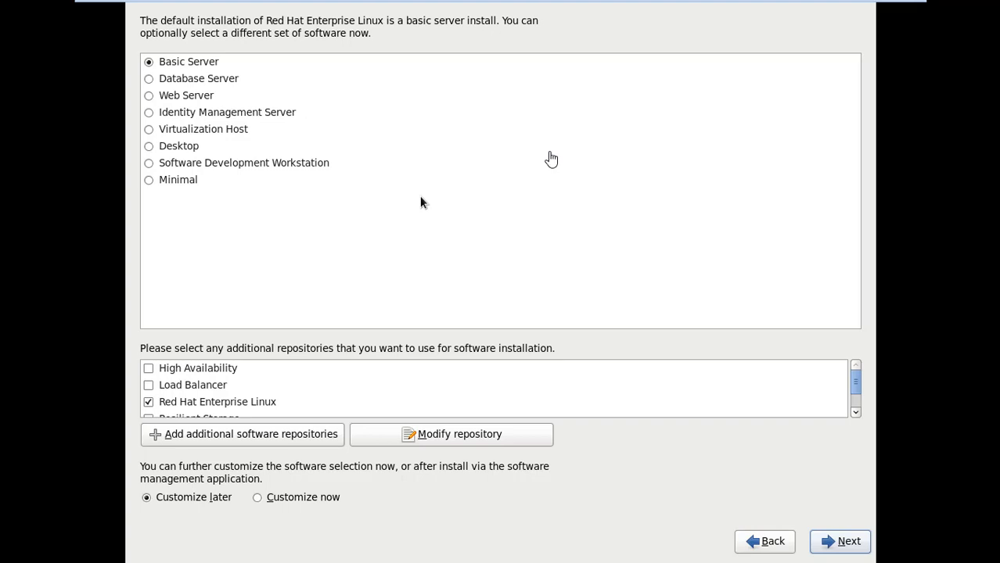
left_click(148, 147)
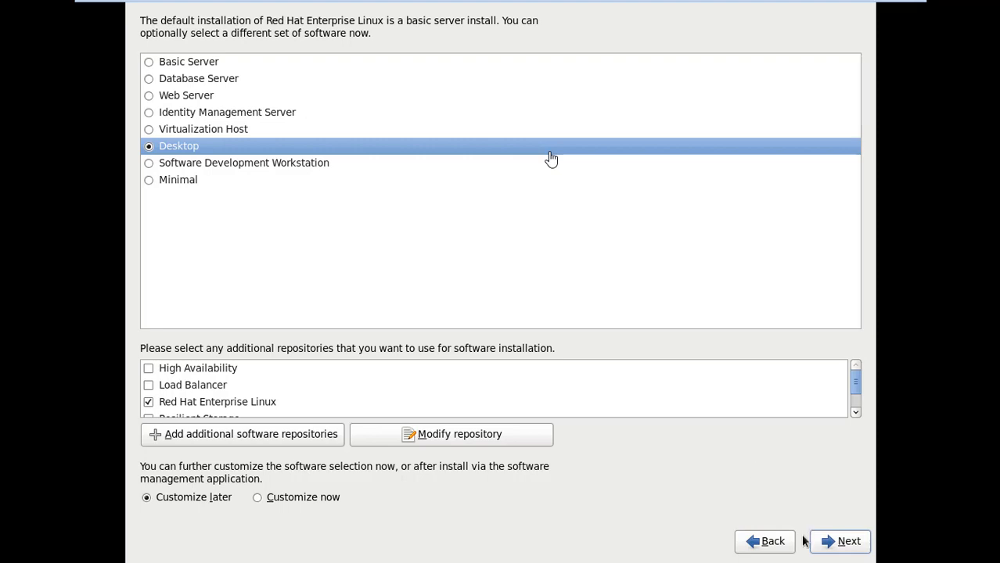
left_click(838, 541)
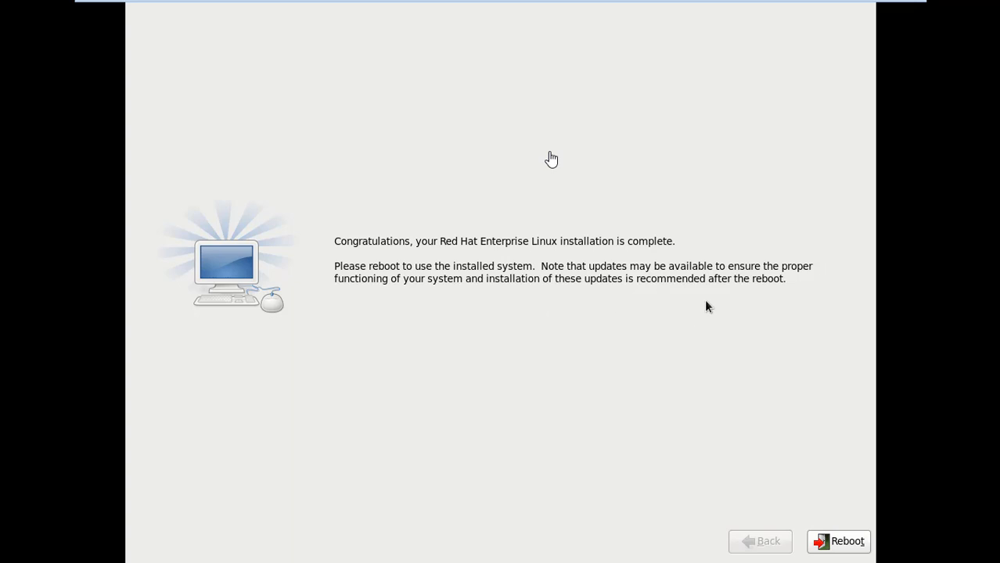
Reboot the virtual machine into the newly installed RHEL system.
left_click(835, 542)
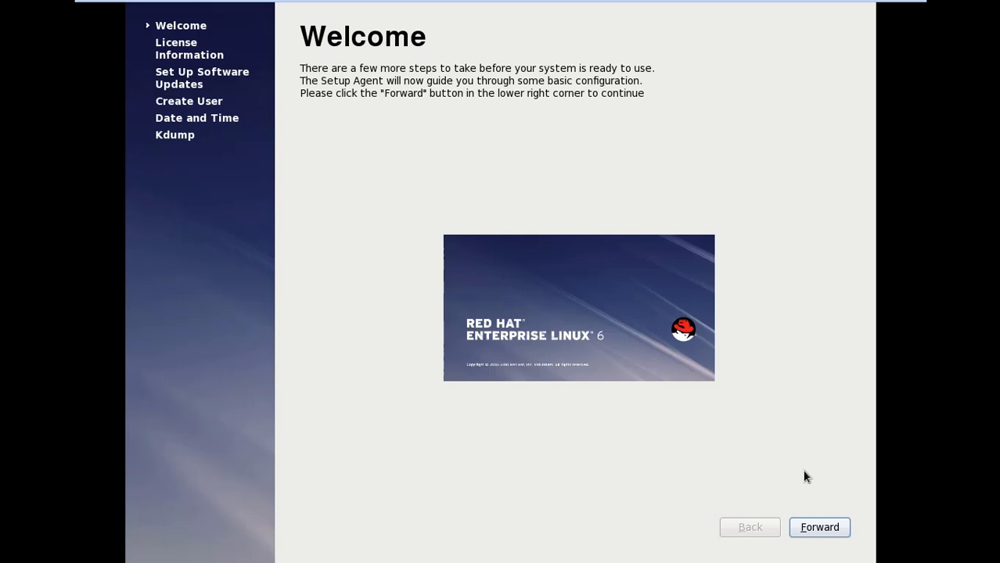
Go past the Welcome page, accept the licence agreement, and skip software update registration.
left_click(814, 535)
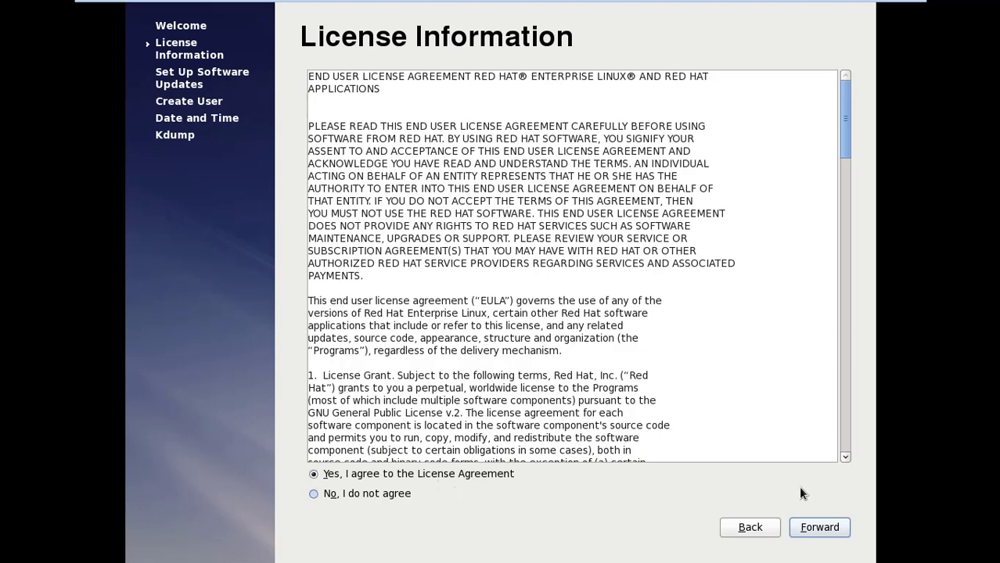
left_click(820, 528)
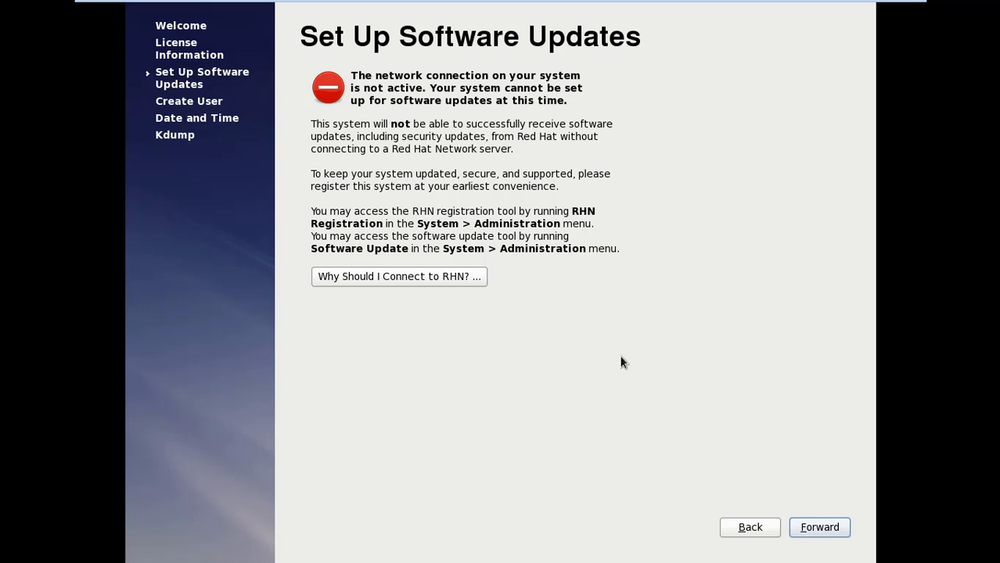
left_click(818, 527)
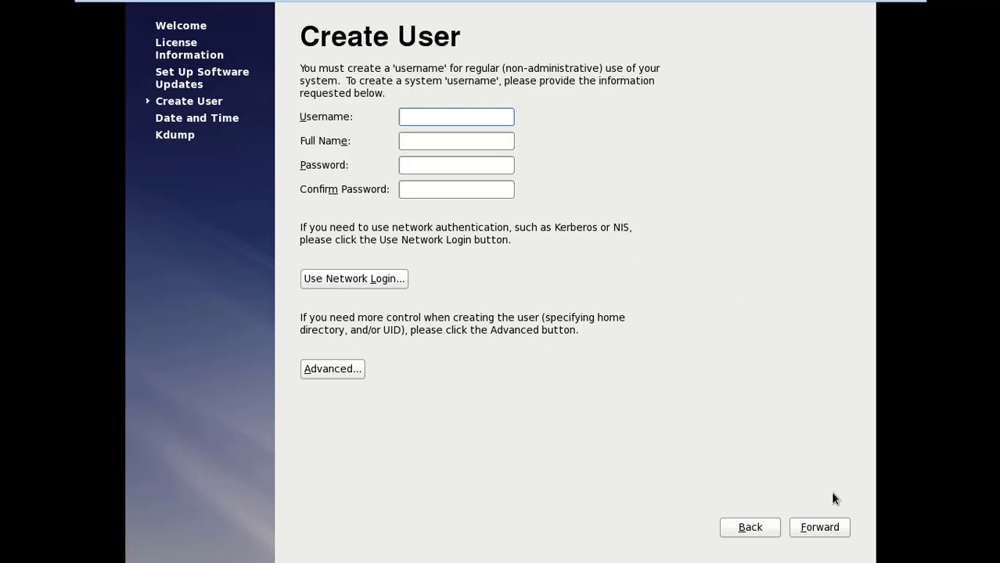
Continue without a login user, enable network date and time synchronisation, and accept the settings.
left_click(825, 532)
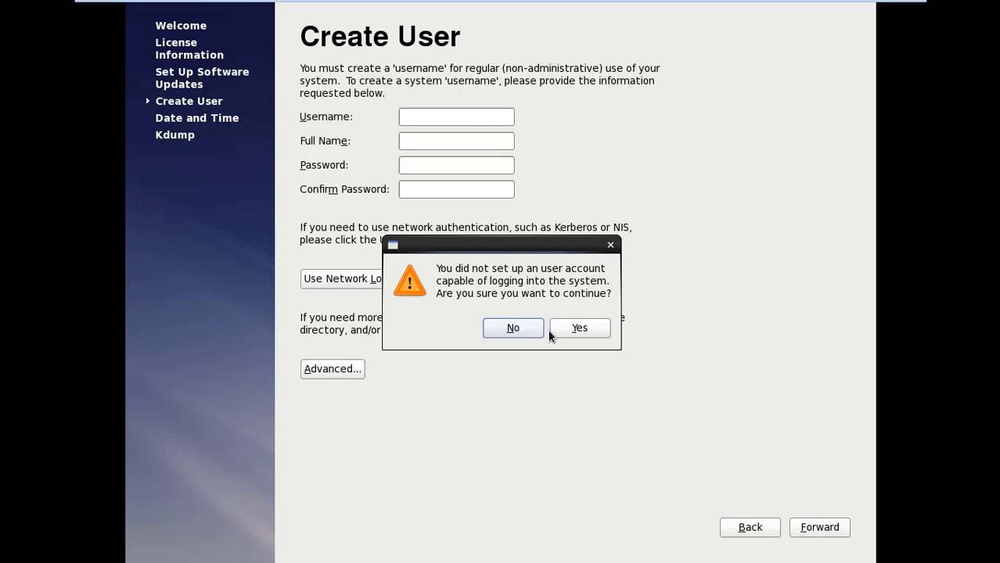
left_click(579, 328)
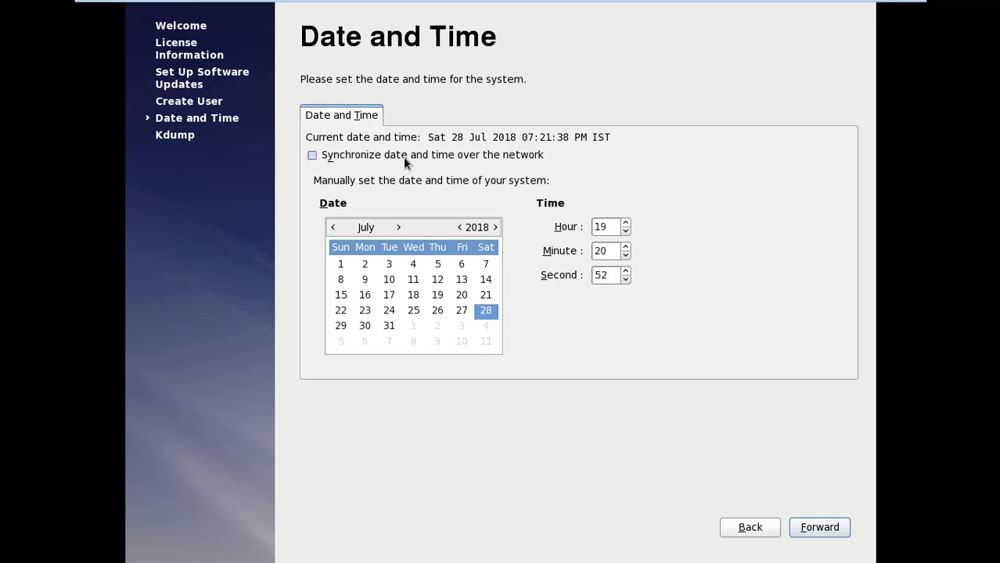
left_click(468, 154)
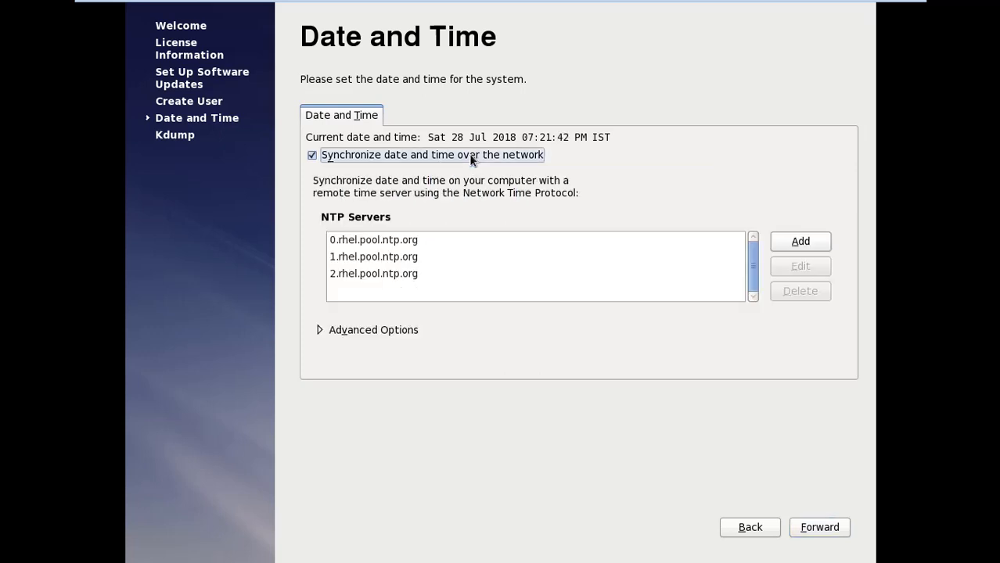
left_click(834, 531)
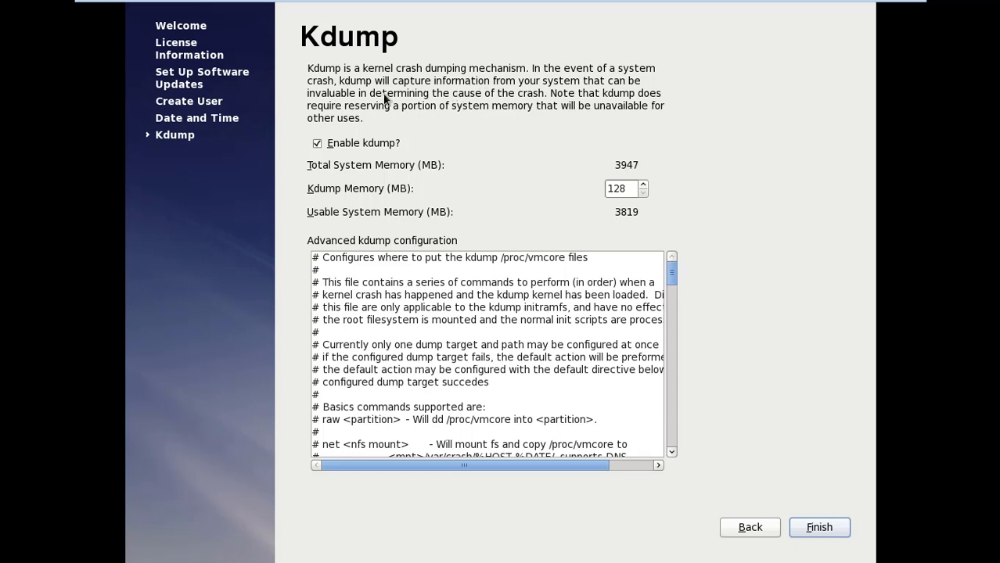
Disable kdump, finish first-boot setup, and confirm the reboot.
left_click(318, 145)
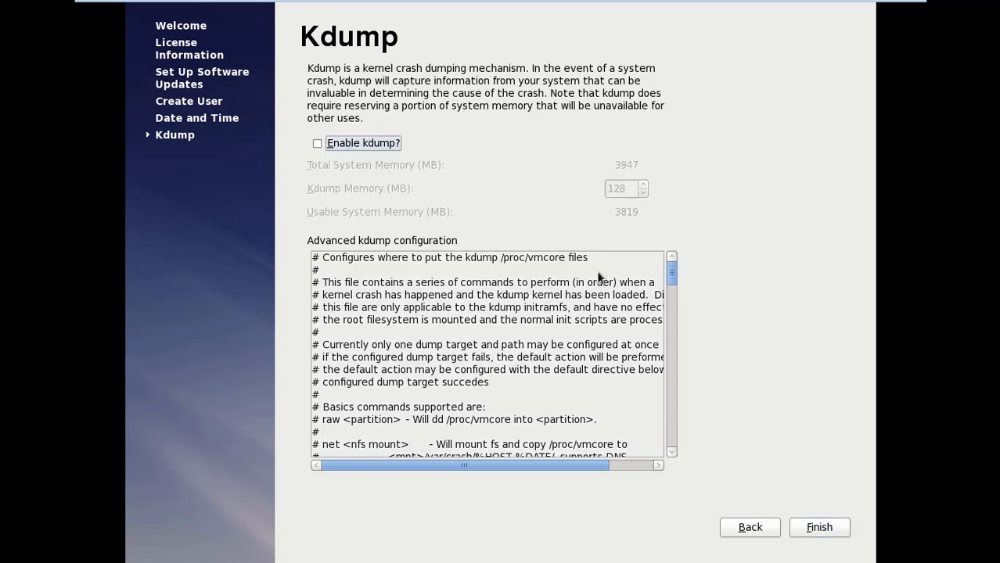
left_click(811, 530)
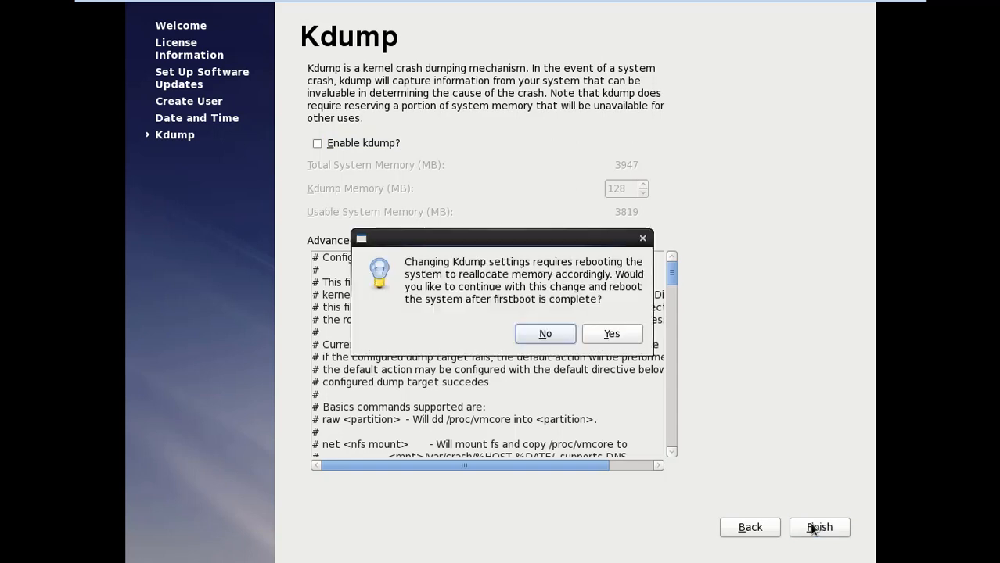
left_click(611, 335)
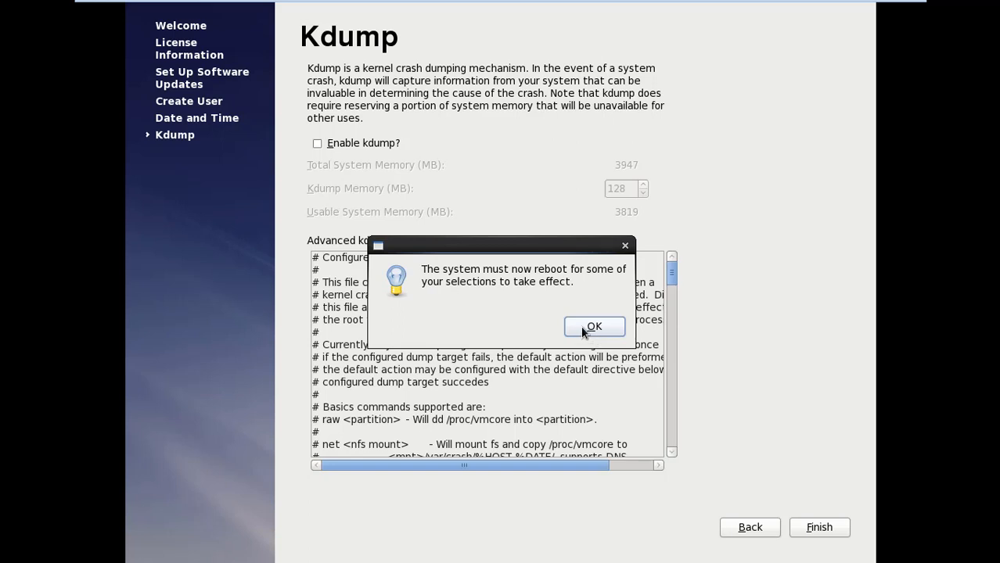
left_click(582, 329)
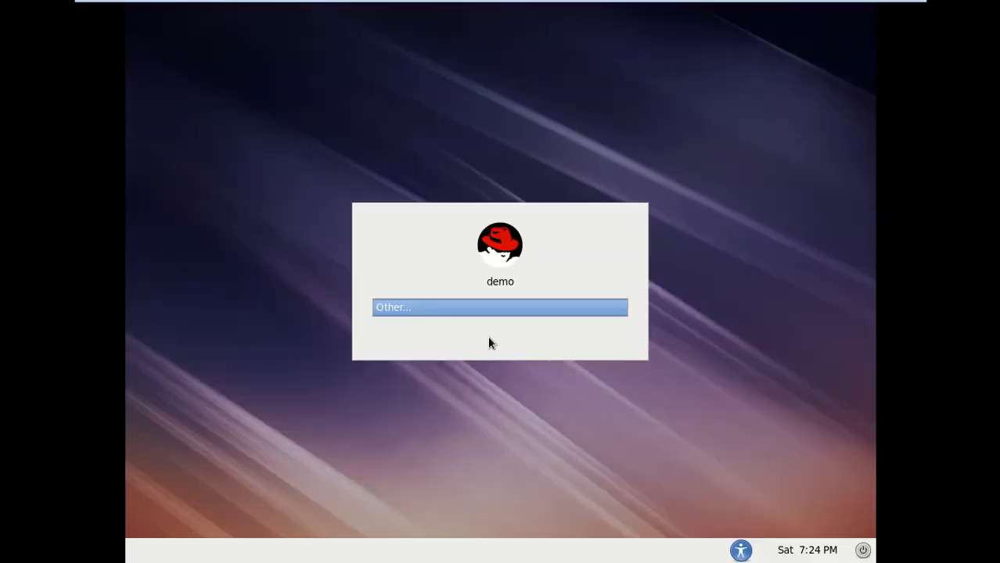
Log in through Other... as user root with the root password.
left_click(444, 307)
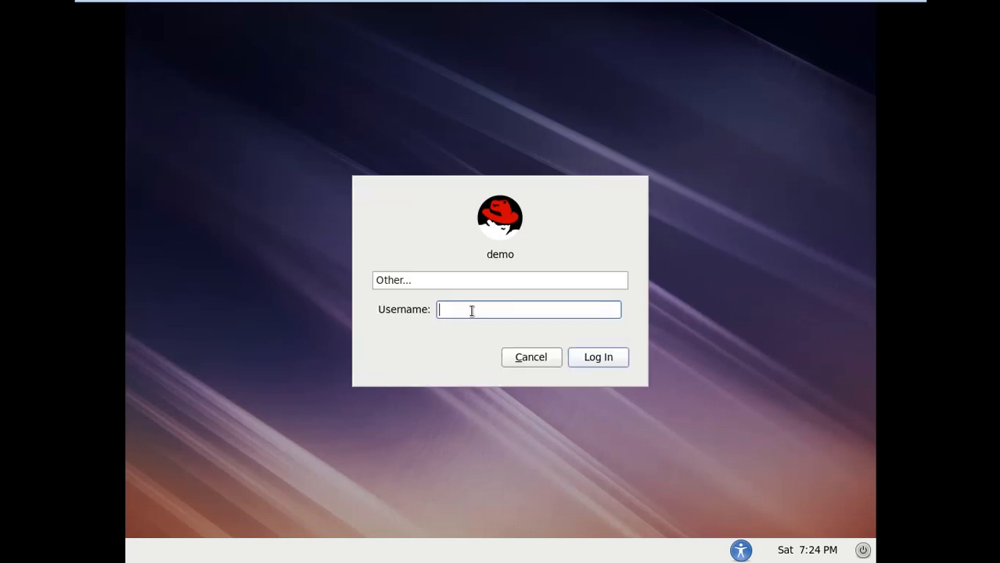
type("rot")
key("BackSpace")
type("ot")
key("Return")
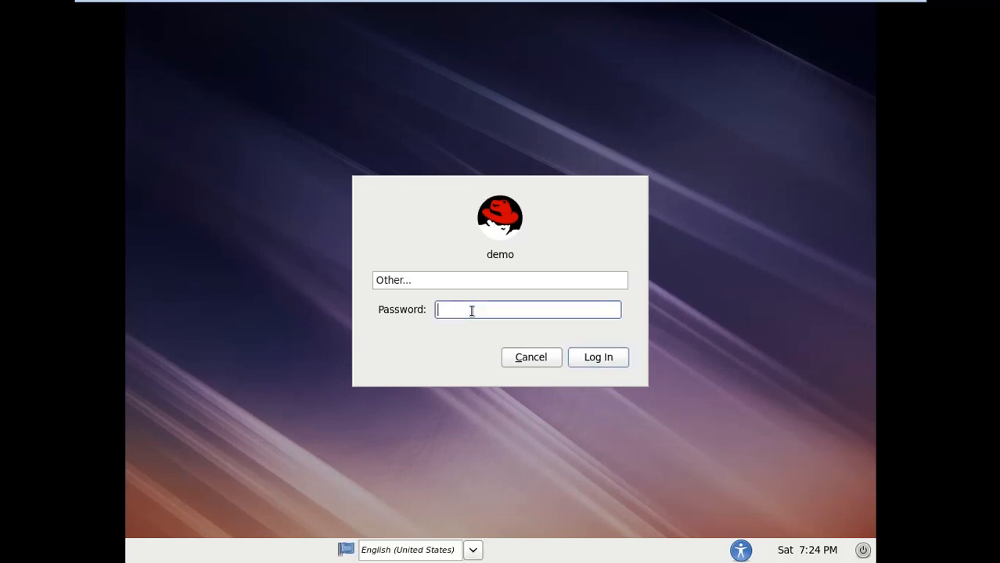
type("••••••••")
left_click(606, 362)
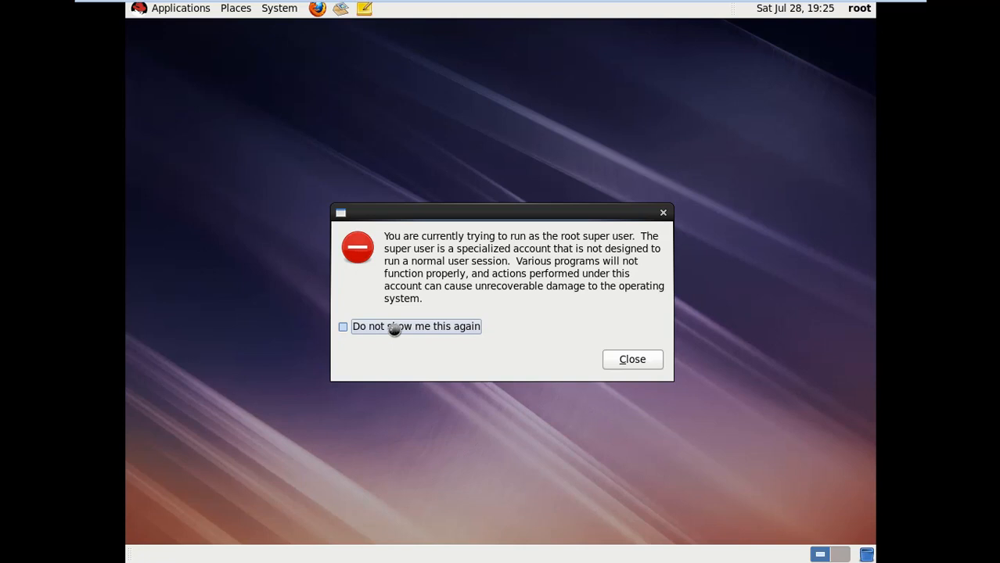
Dismiss the root warning permanently, then briefly browse the System menu without choosing anything.
left_click(394, 328)
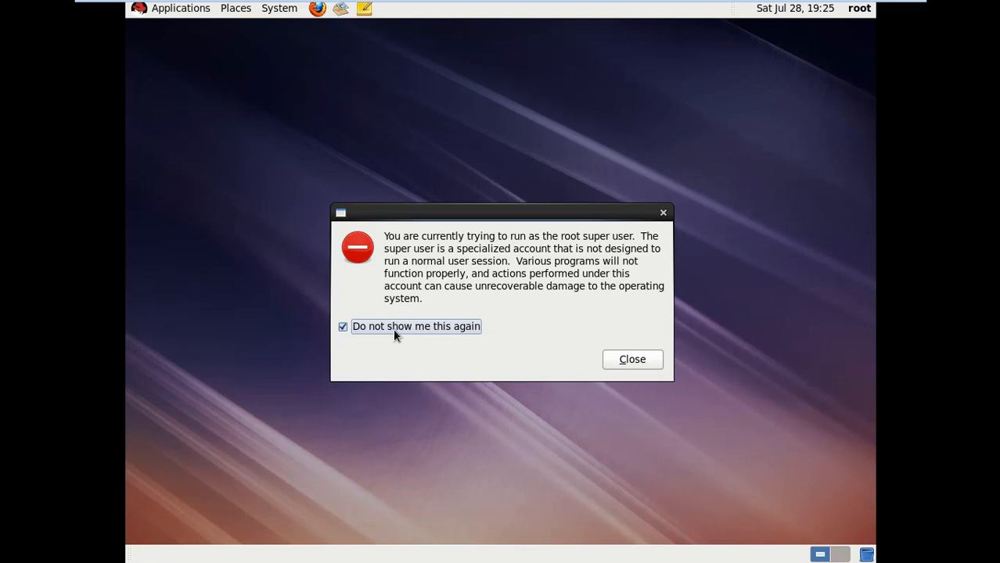
left_click(651, 361)
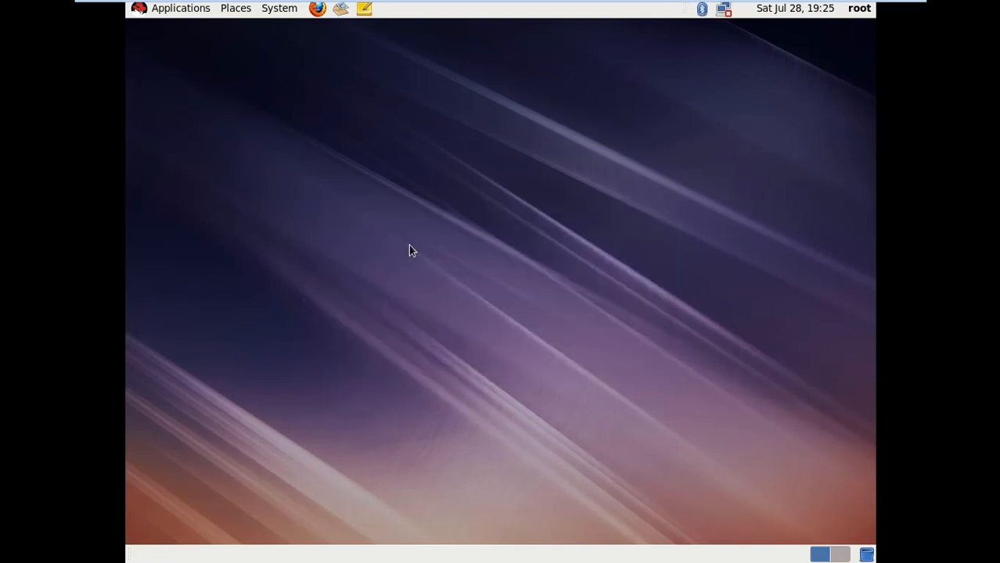
left_click(279, 8)
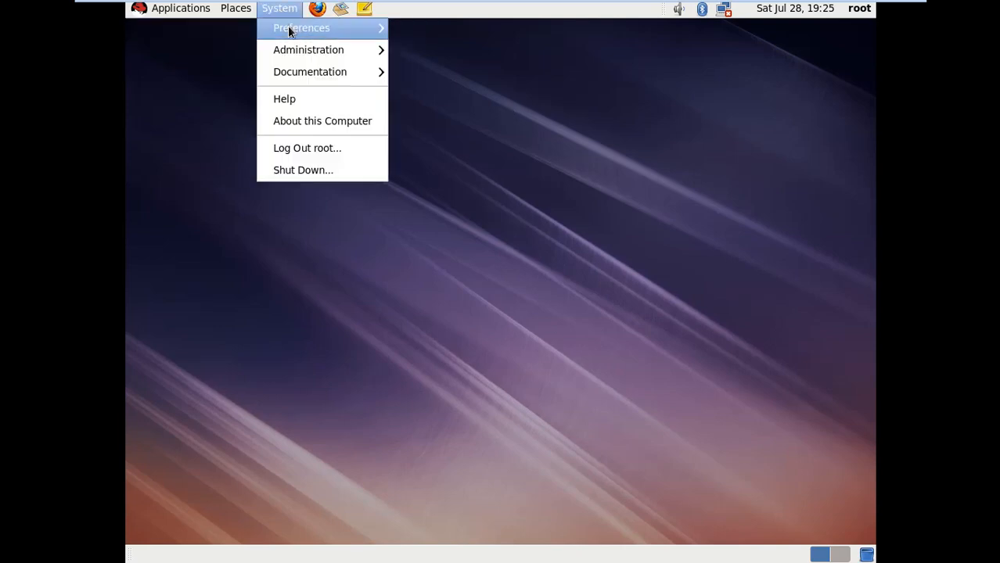
mouse_move(288, 29)
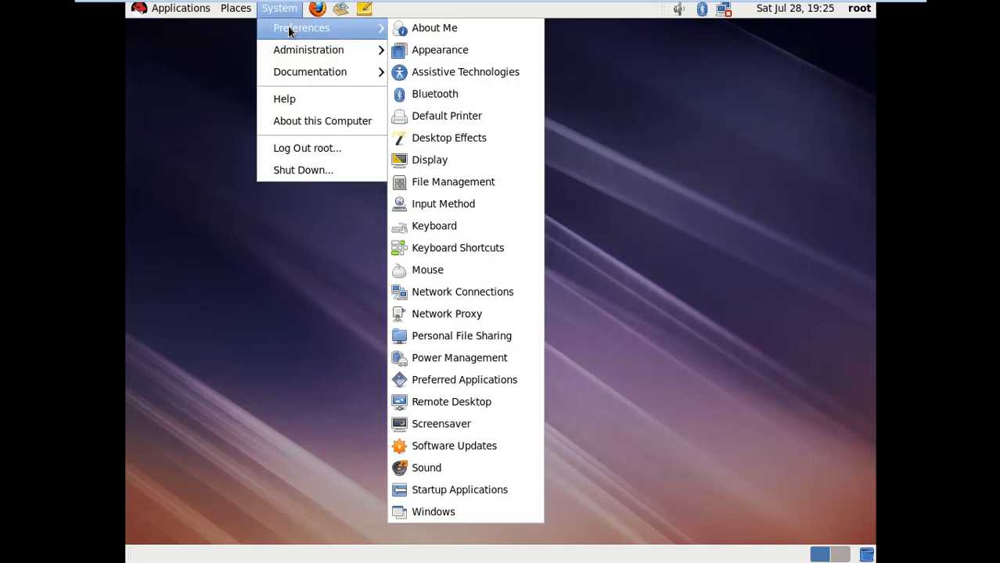
left_click(601, 136)
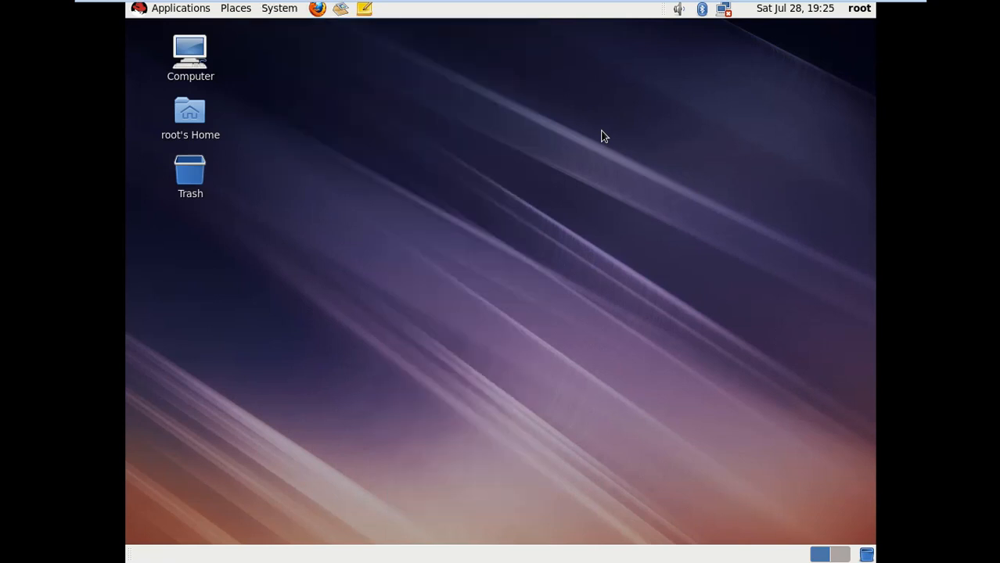
Open a desktop terminal, run hostname to confirm it returns demo, then close it.
right_click(601, 136)
left_click(680, 197)
type("ho")
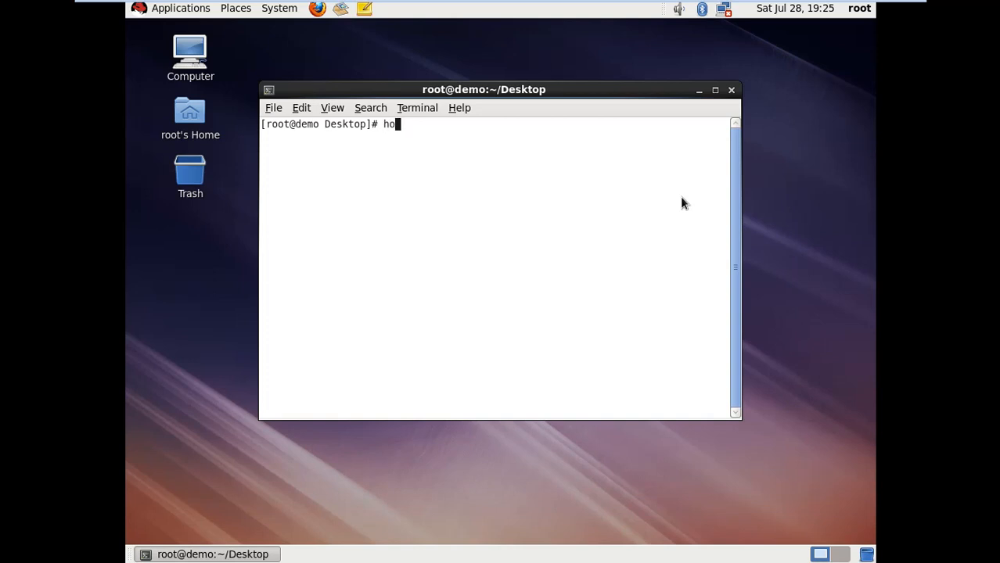
type("stname")
key("Return")
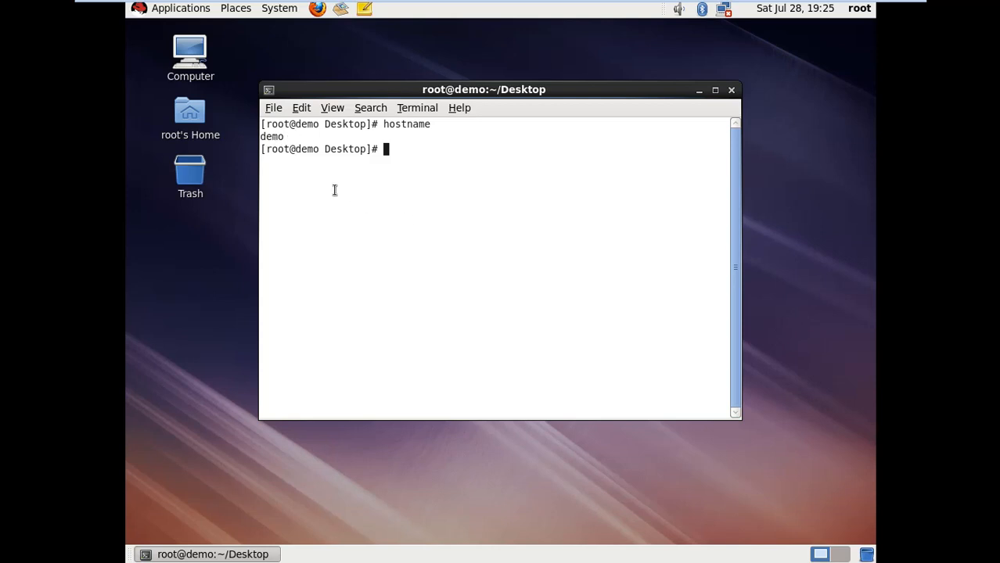
left_click(732, 91)
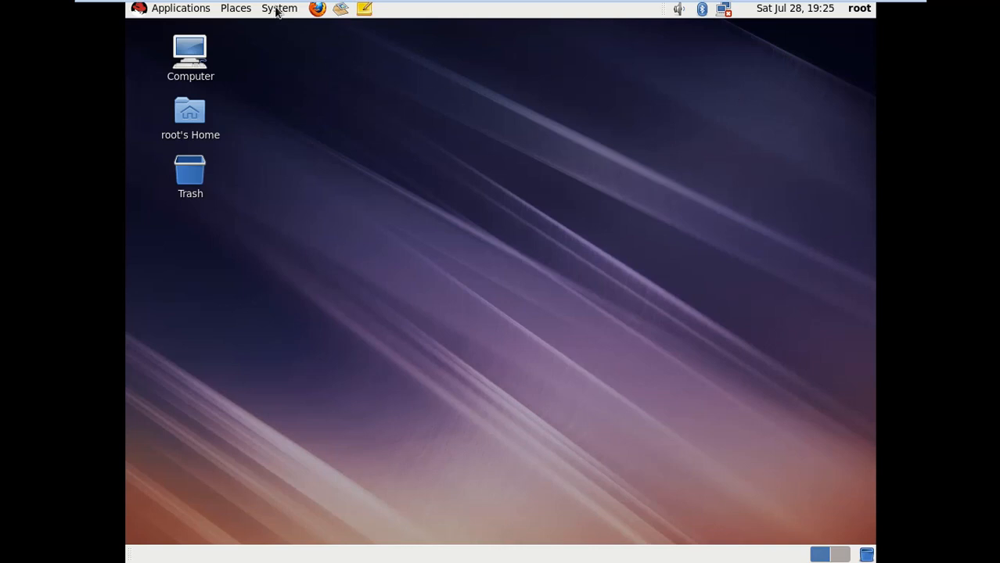
Open a desktop terminal, run df -h to check mounts and free space, then close it.
right_click(470, 229)
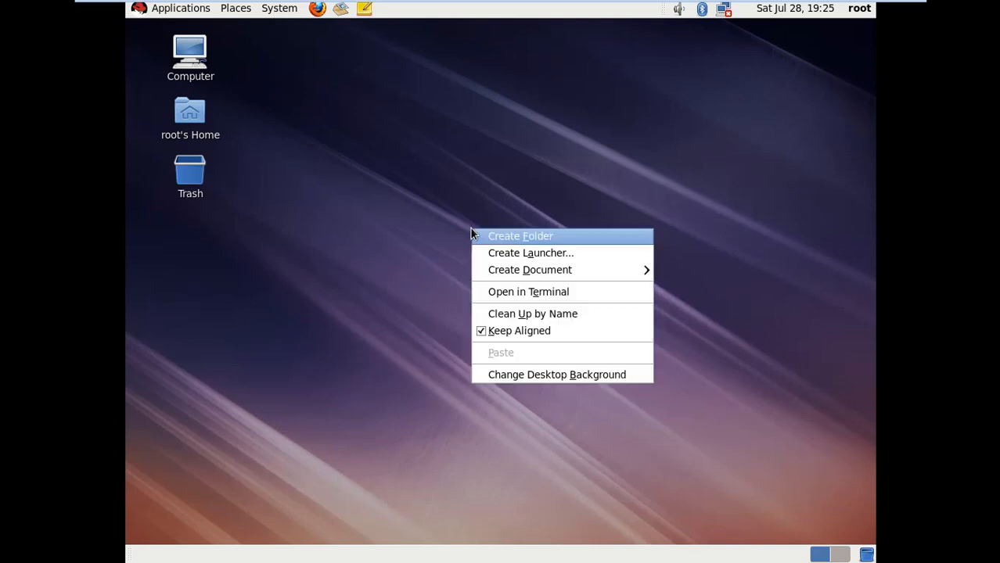
left_click(522, 292)
type("df -h")
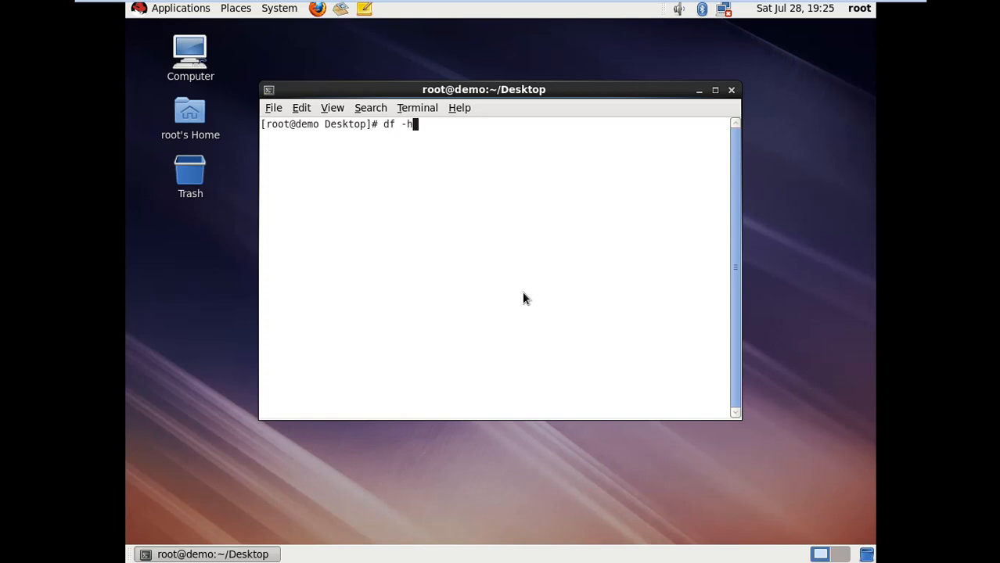
key("Return")
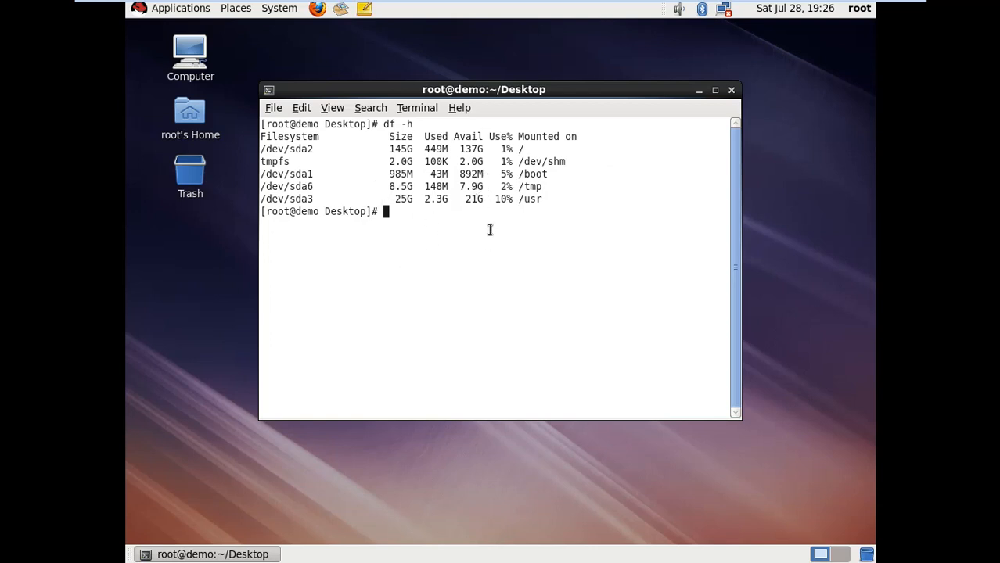
left_click(732, 92)
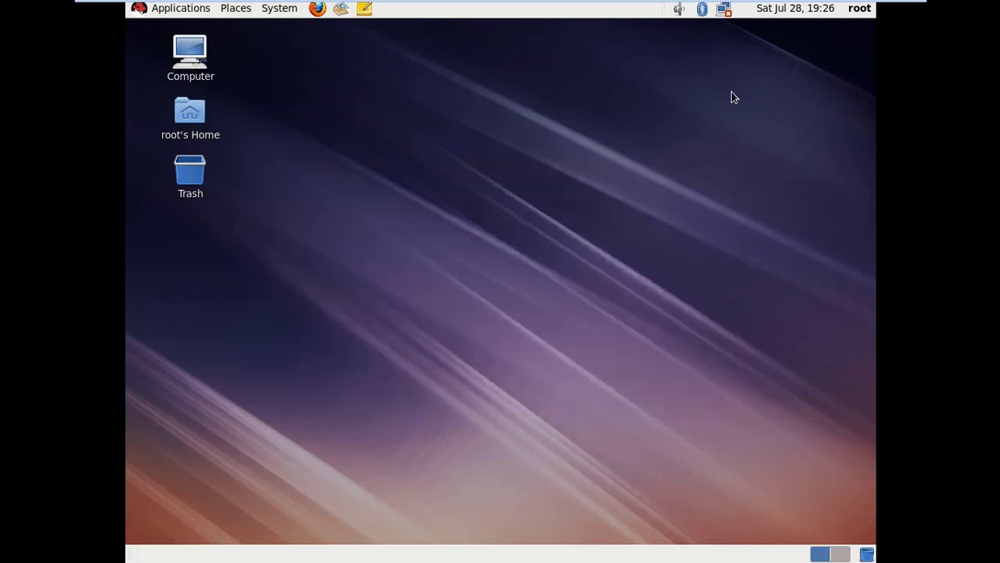
Check the network tray's wired connections, then bring up its management options.
left_click(732, 14)
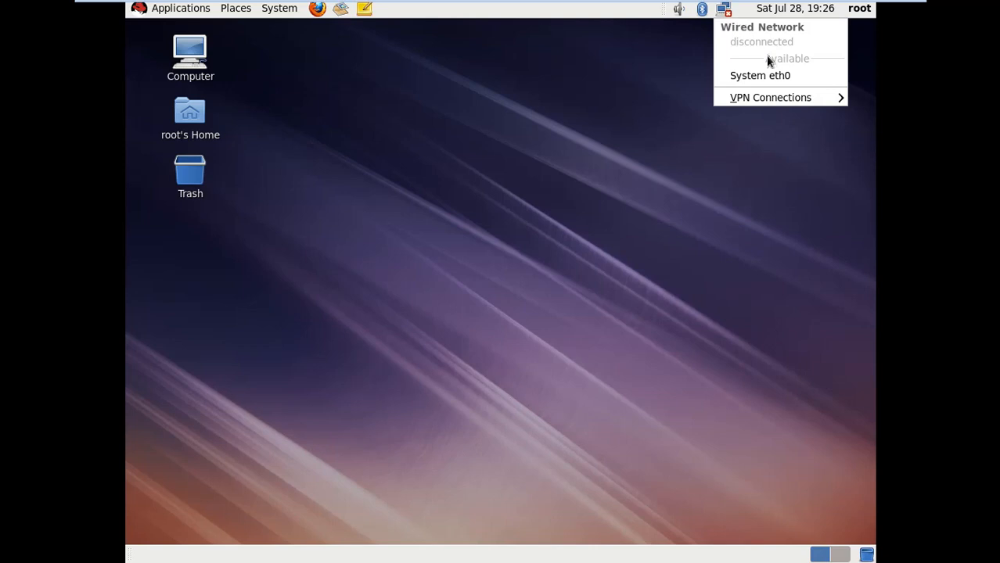
left_click(725, 11)
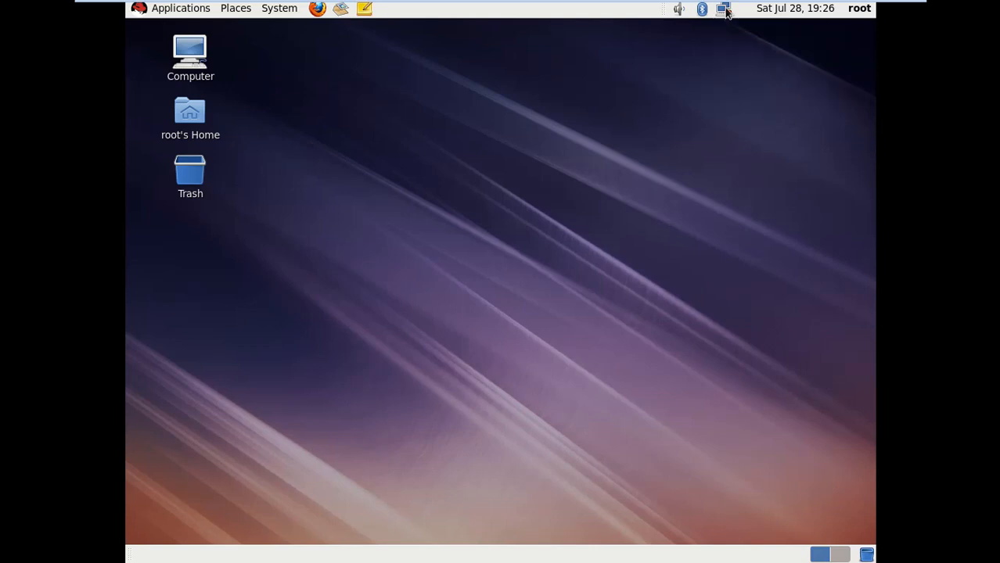
right_click(725, 10)
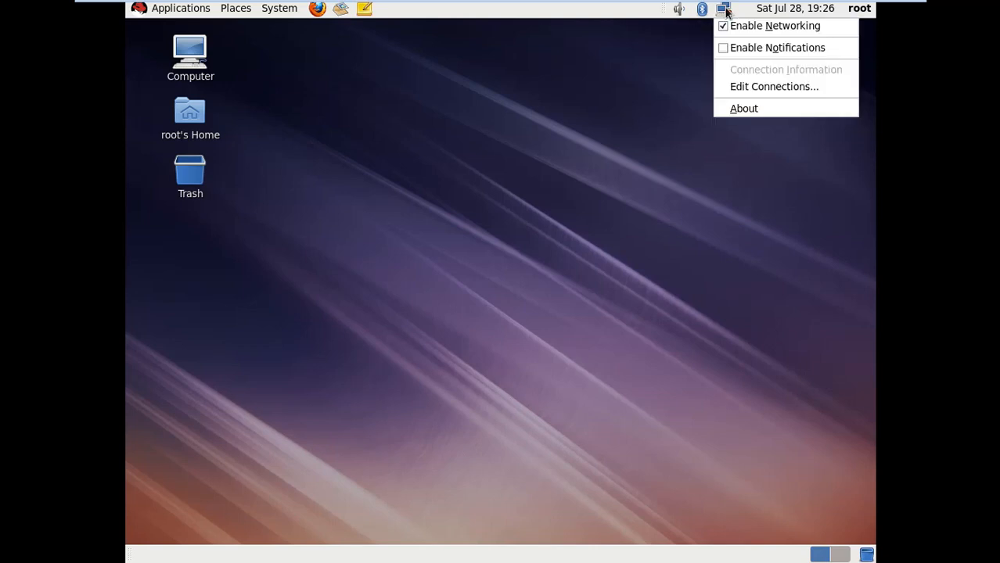
Open the System eth0 connection for editing in Network Connections.
left_click(751, 83)
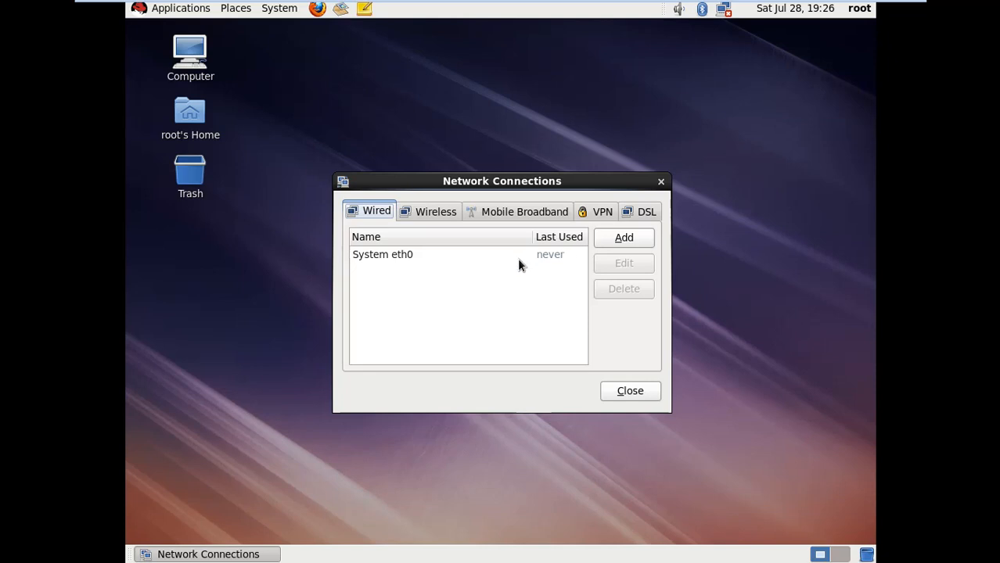
left_click(517, 258)
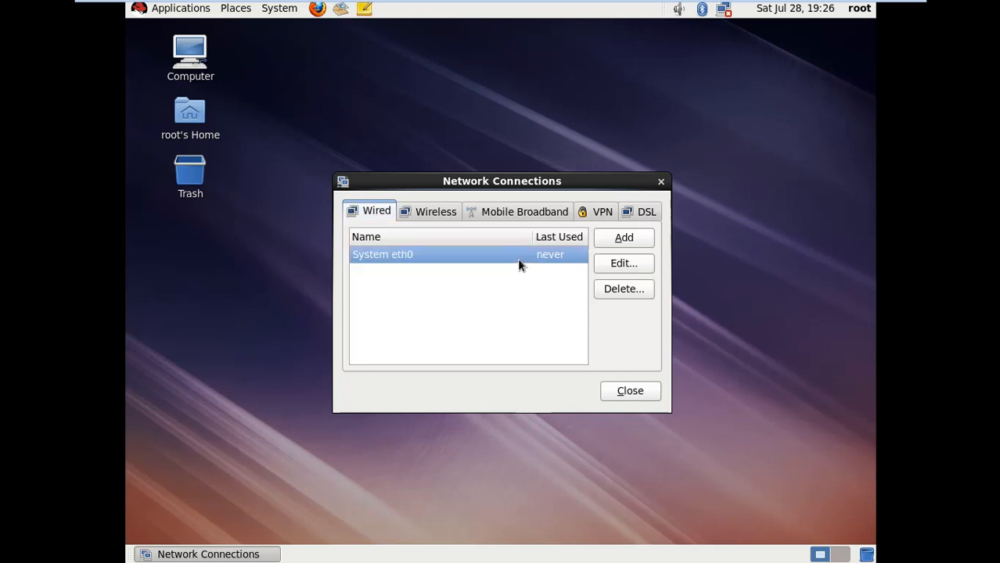
left_click(642, 266)
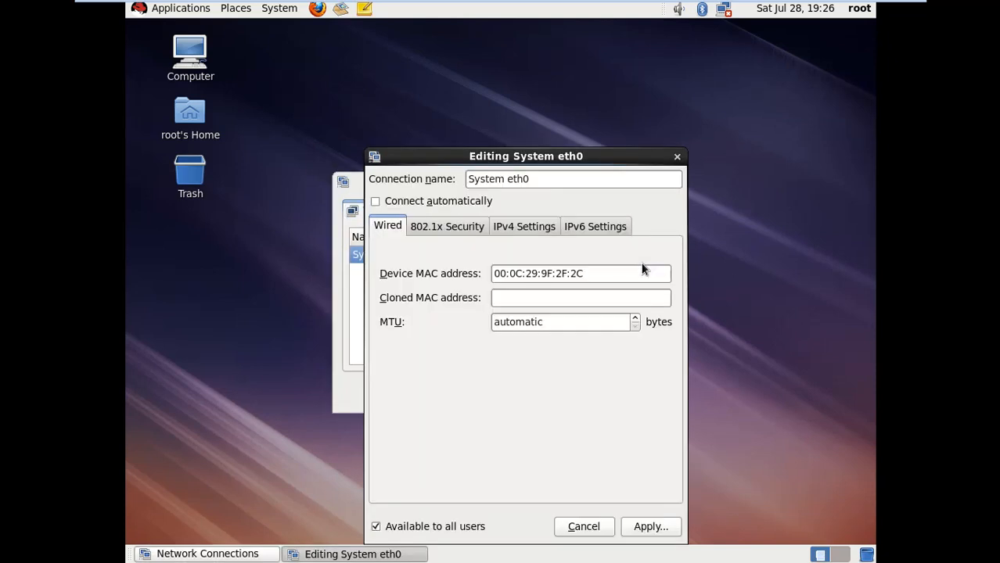
Set eth0's IPv4 method to Manual and add an address beginning 192.168.
left_click(516, 228)
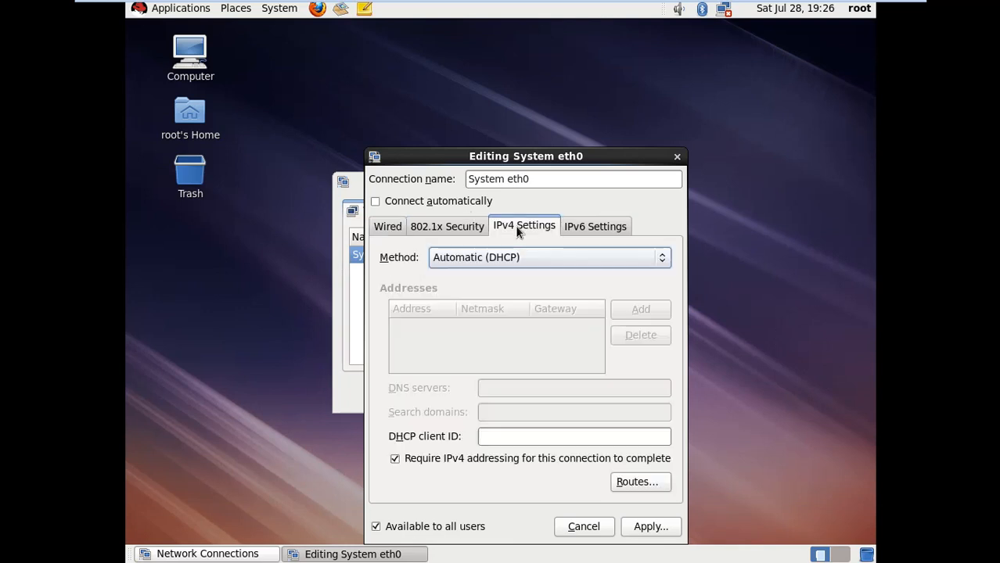
left_click(517, 260)
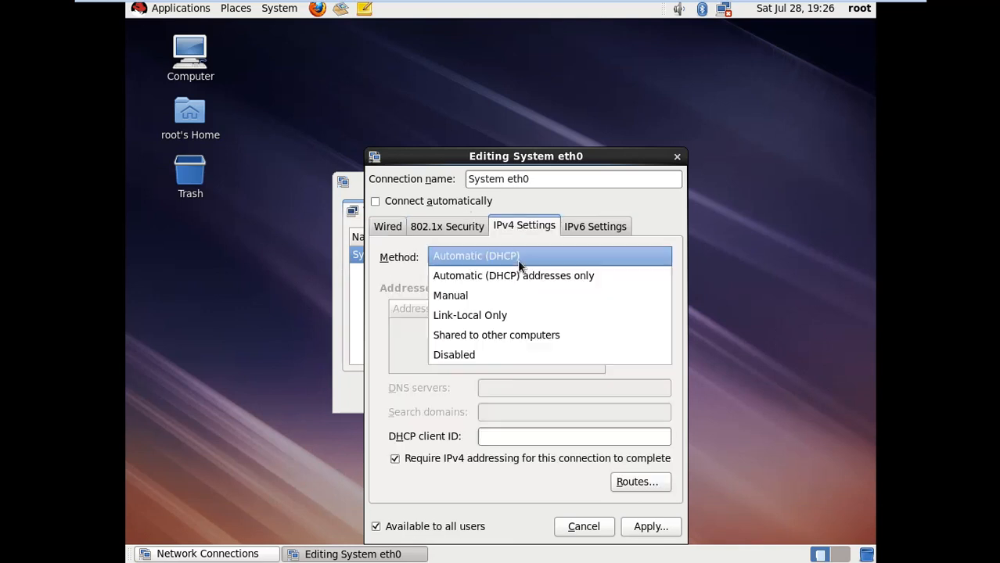
left_click(519, 295)
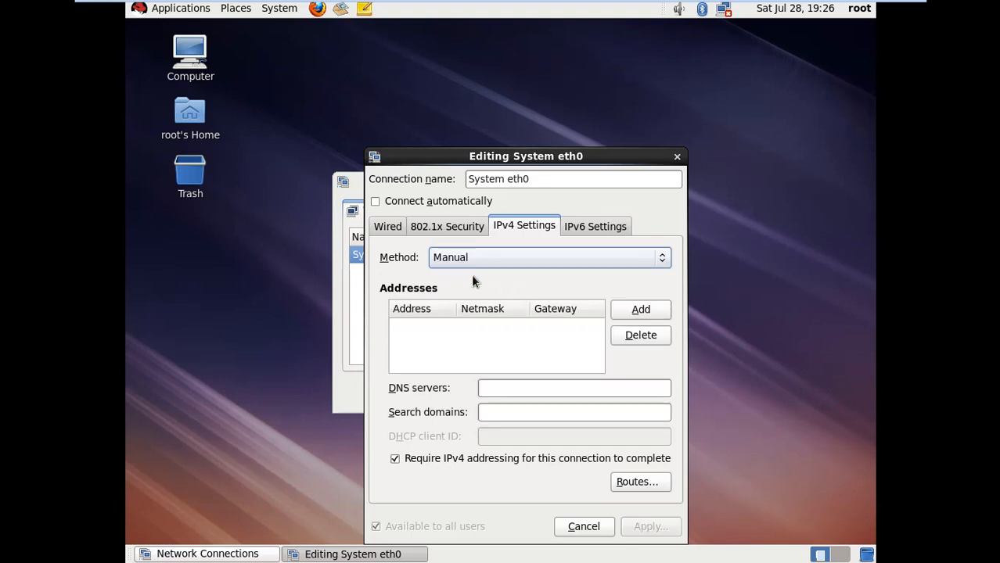
left_click(642, 310)
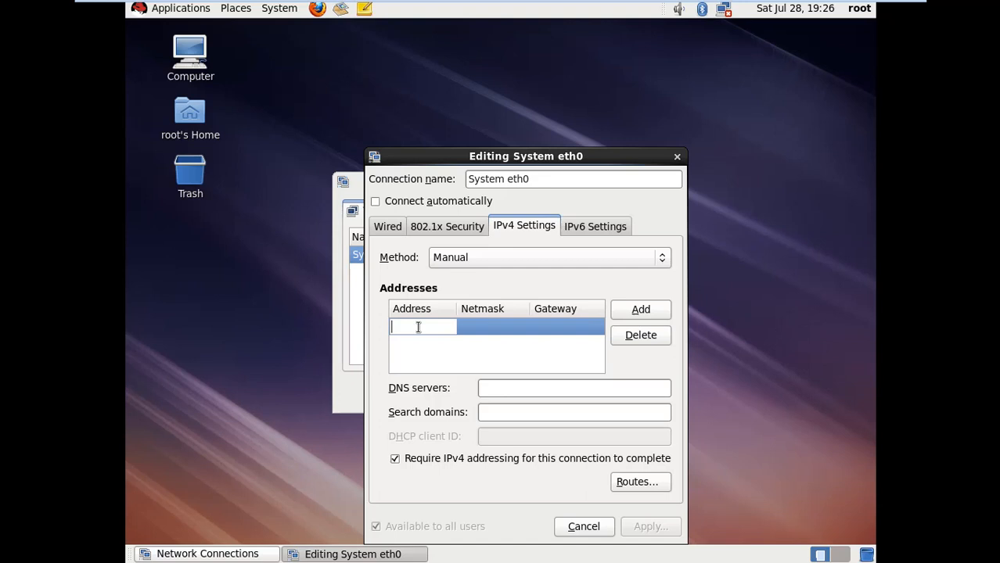
type("192.168.")
left_click(209, 14)
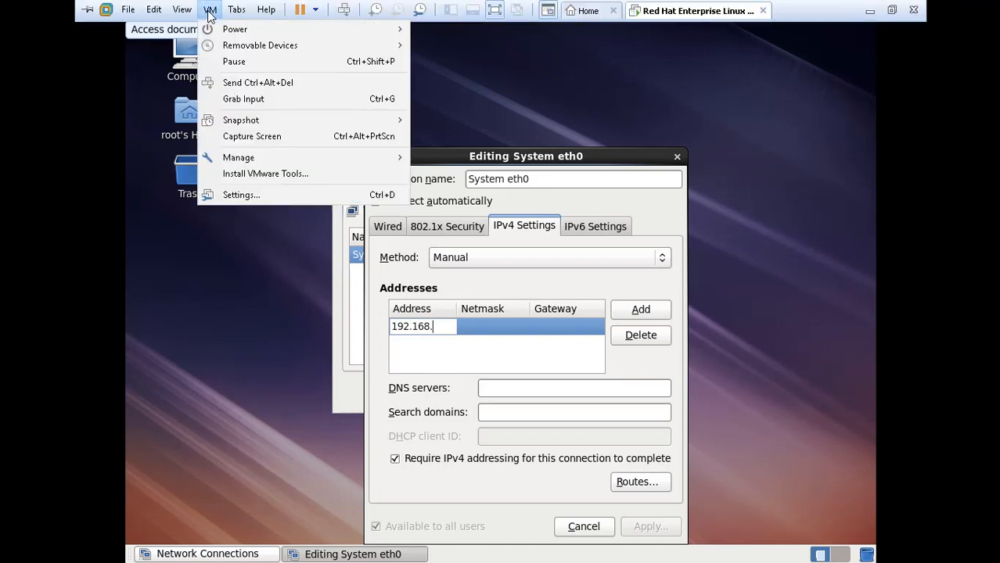
mouse_move(157, 18)
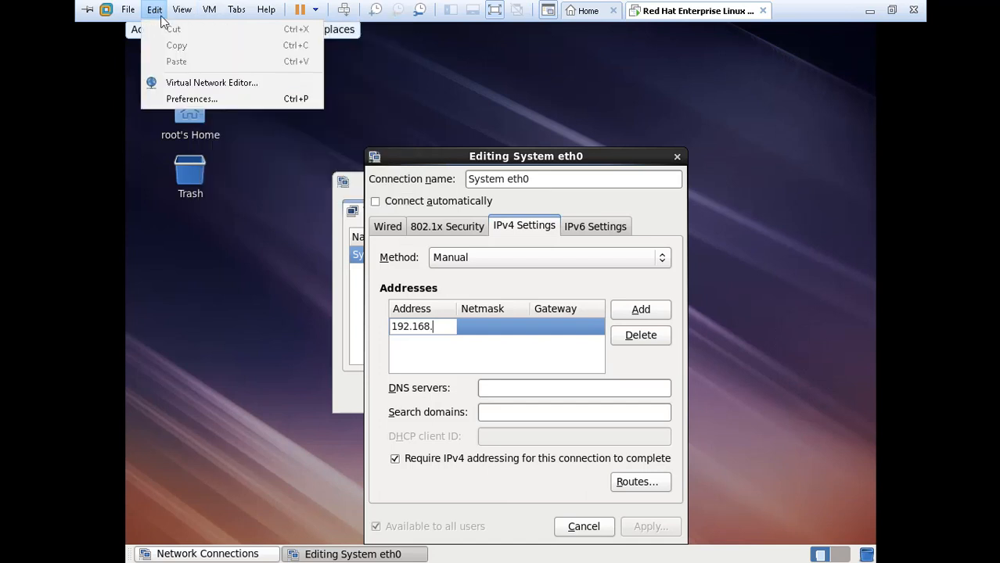
left_click(195, 82)
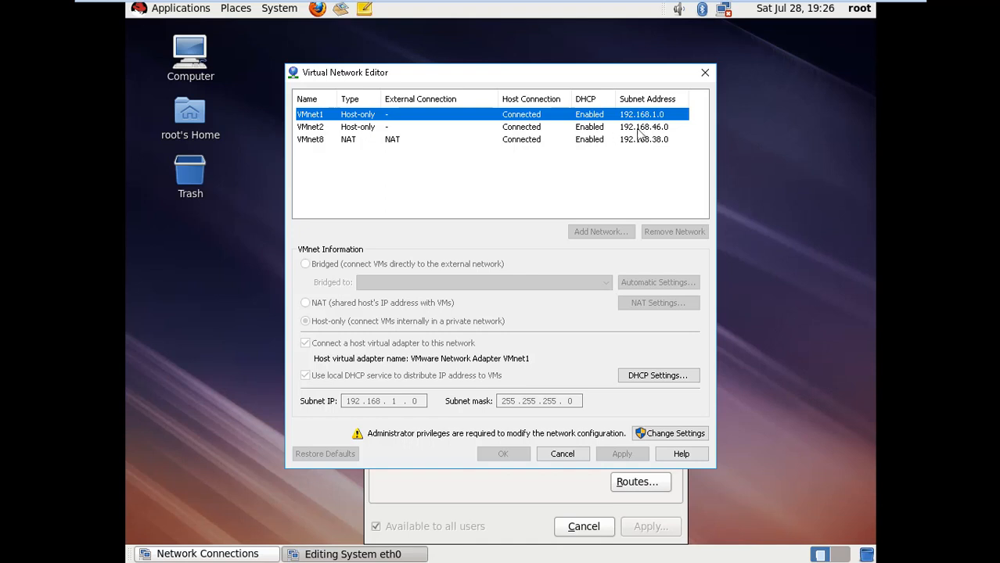
left_click(704, 75)
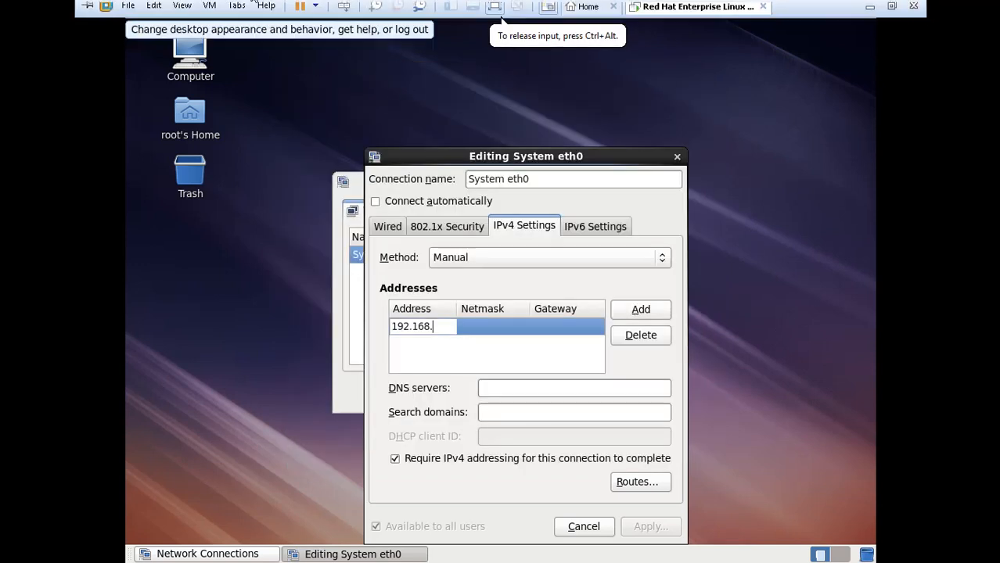
left_click(210, 9)
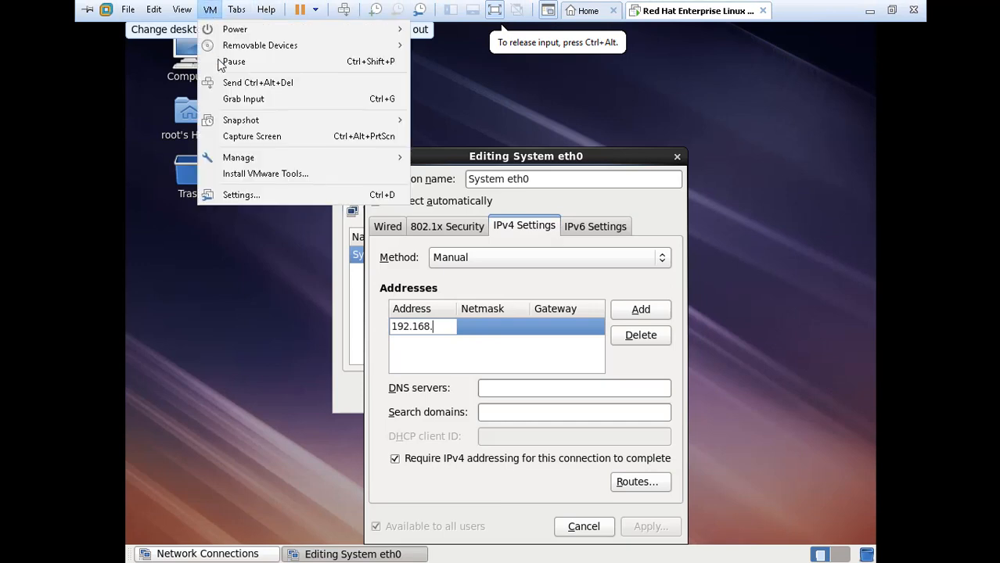
left_click(258, 190)
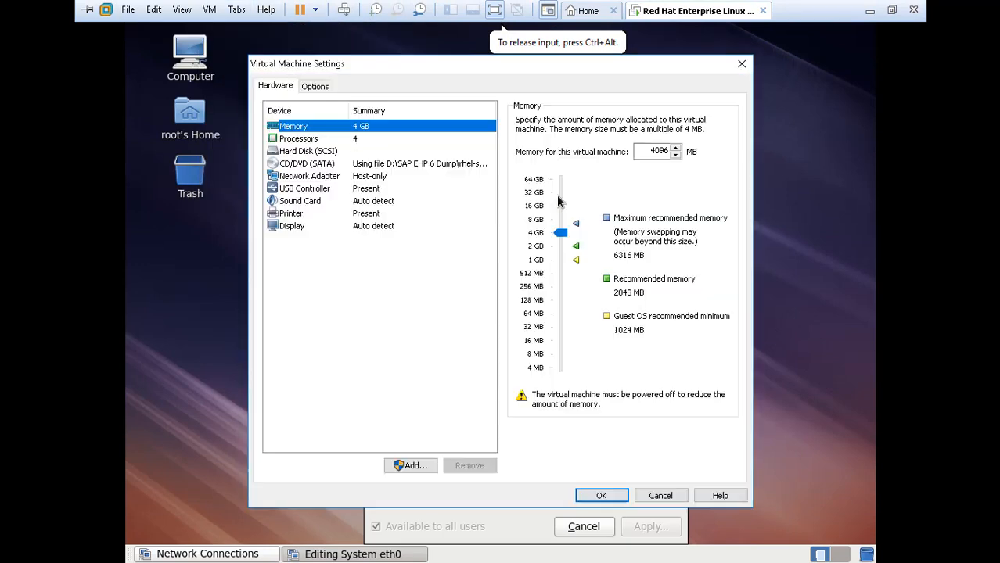
left_click(352, 177)
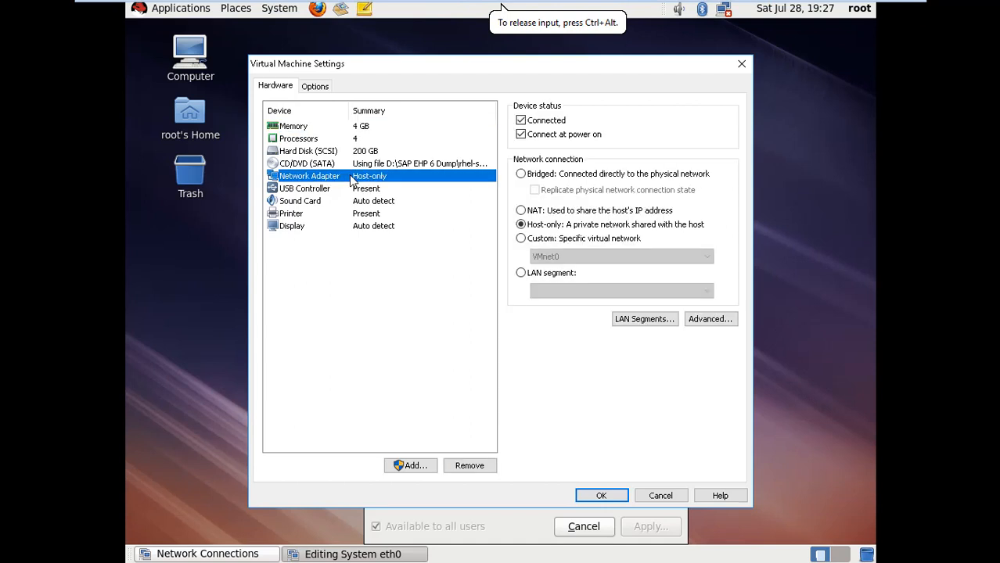
left_click(659, 495)
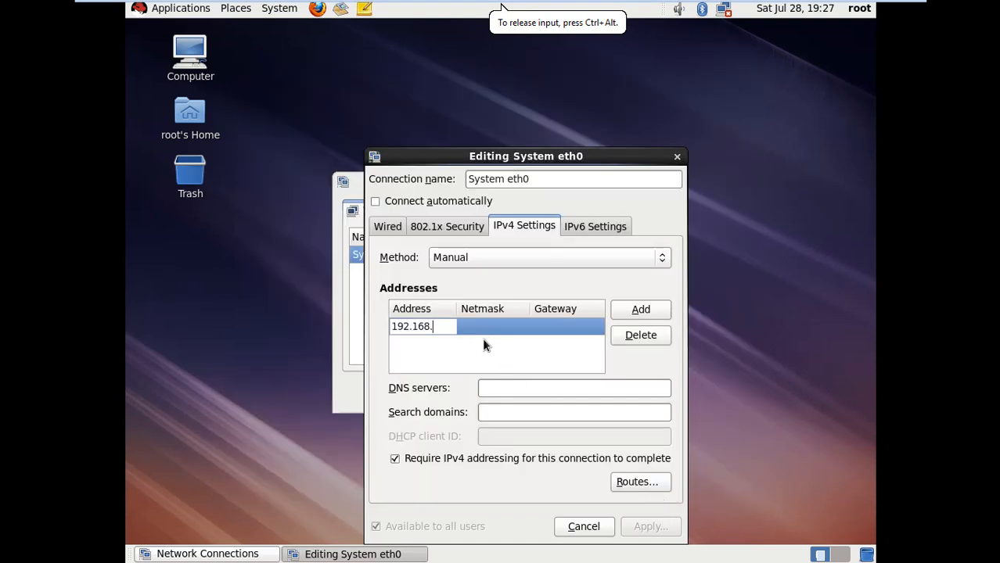
Enter address 192.168.1.90, netmask 255.255.255.0 and gateway 192.168.1.1, then apply.
type("1.90")
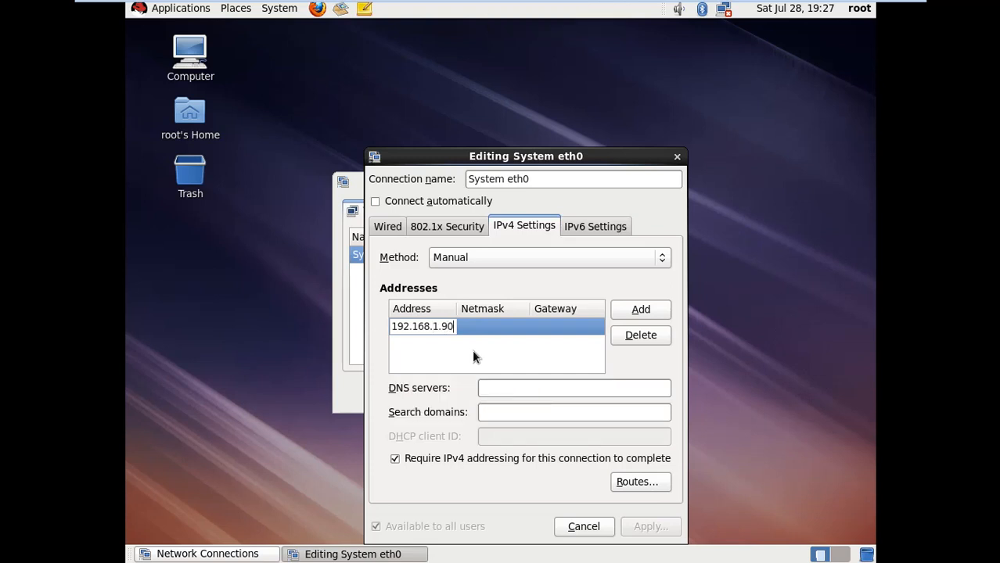
left_click(493, 339)
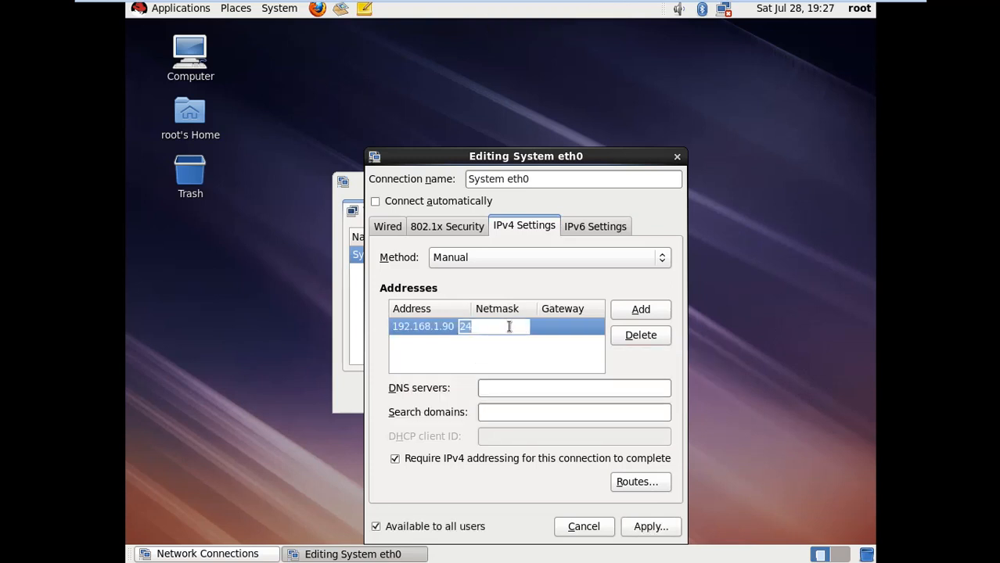
type("255.255.255.0")
left_click(574, 325)
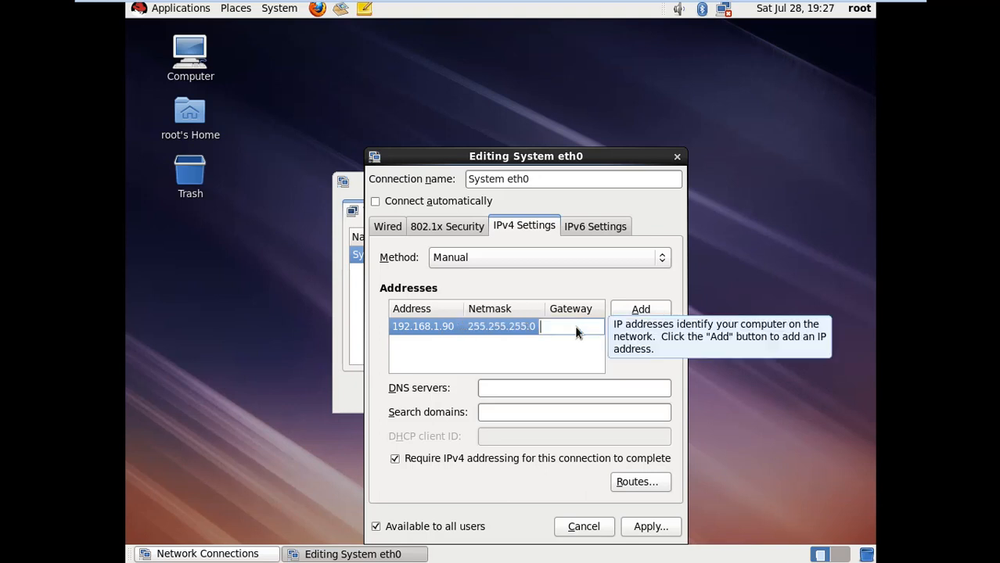
type("192.168.1.1")
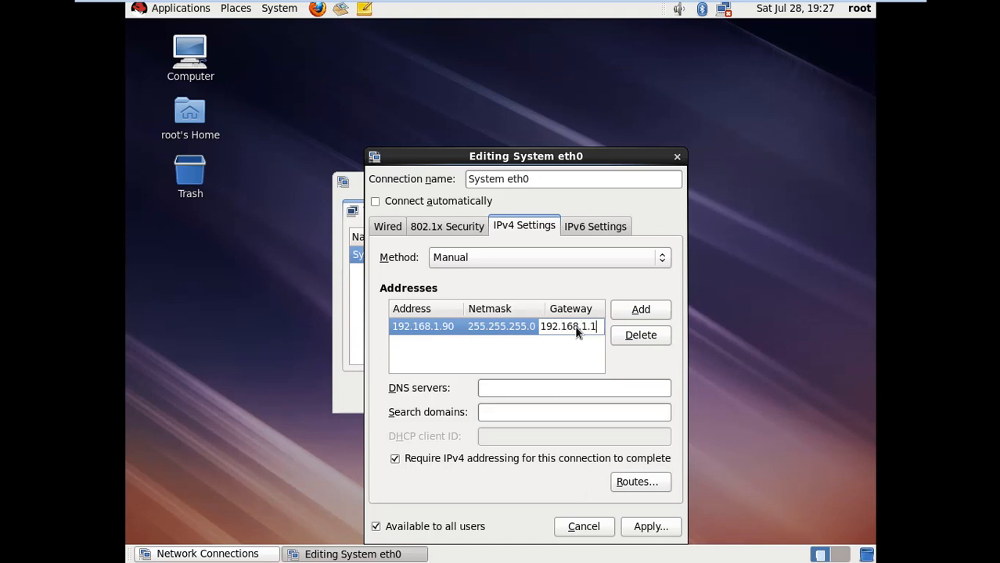
left_click(651, 527)
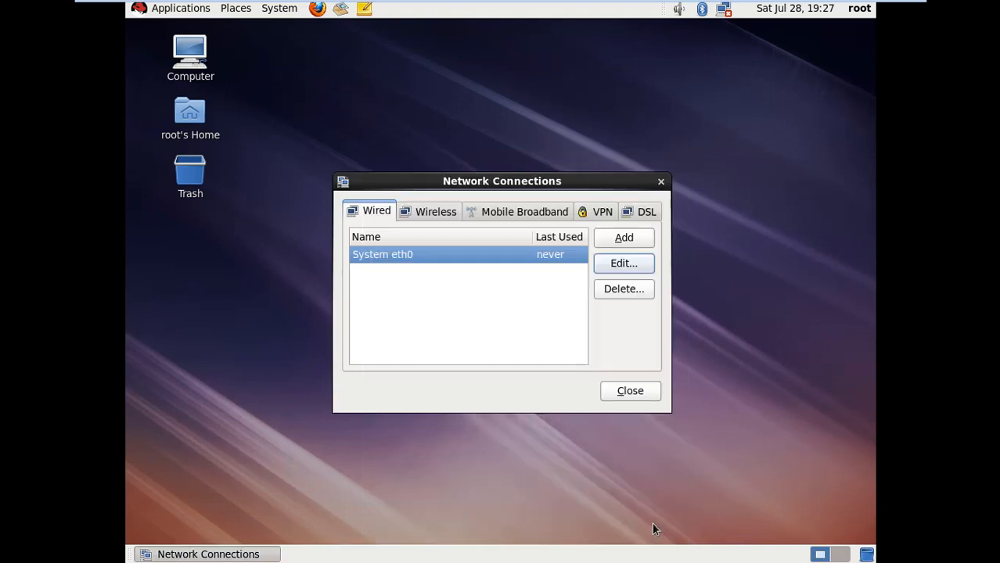
Close Network Connections and connect System eth0 from the tray network applet.
left_click(630, 391)
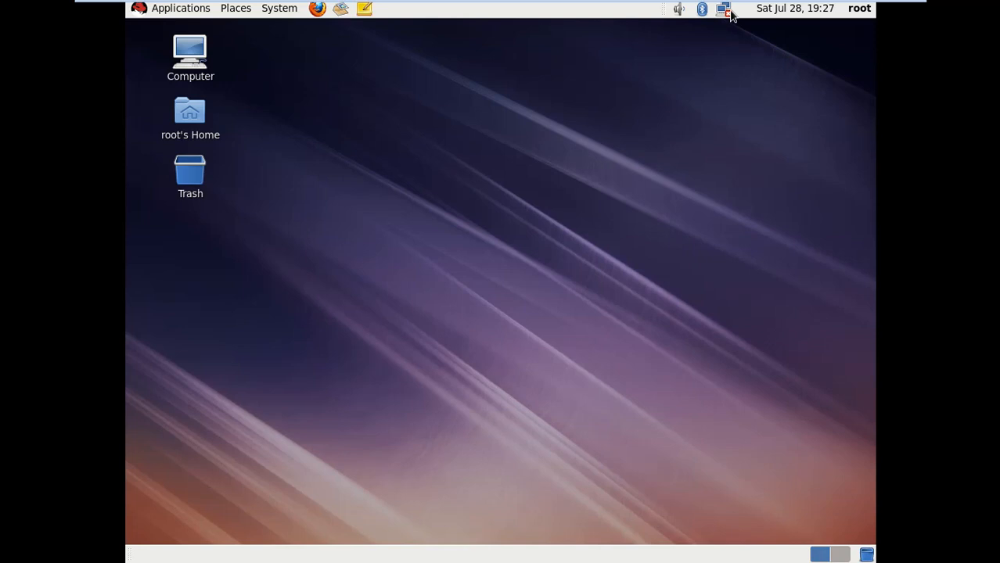
right_click(730, 15)
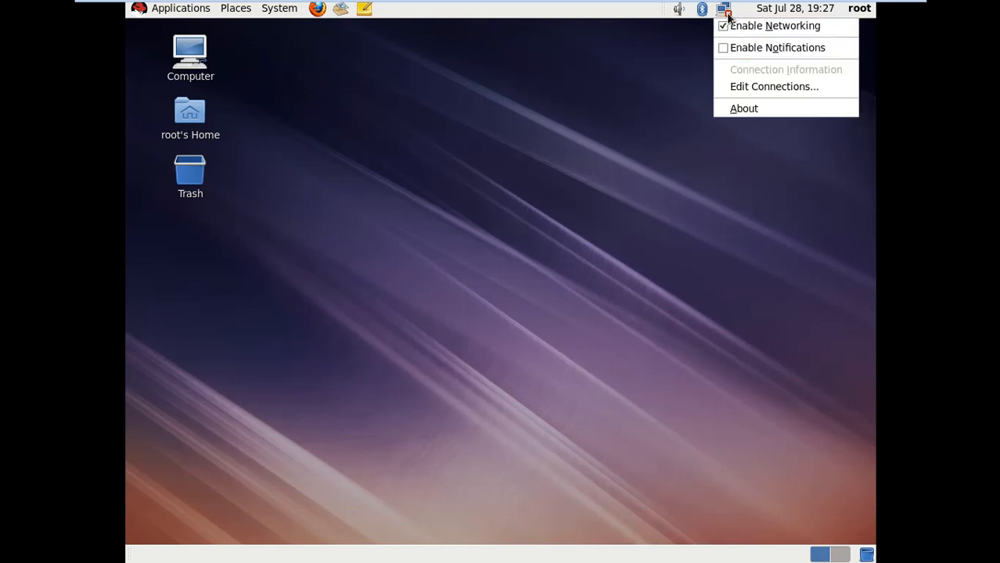
left_click(724, 10)
left_click(725, 10)
left_click(753, 77)
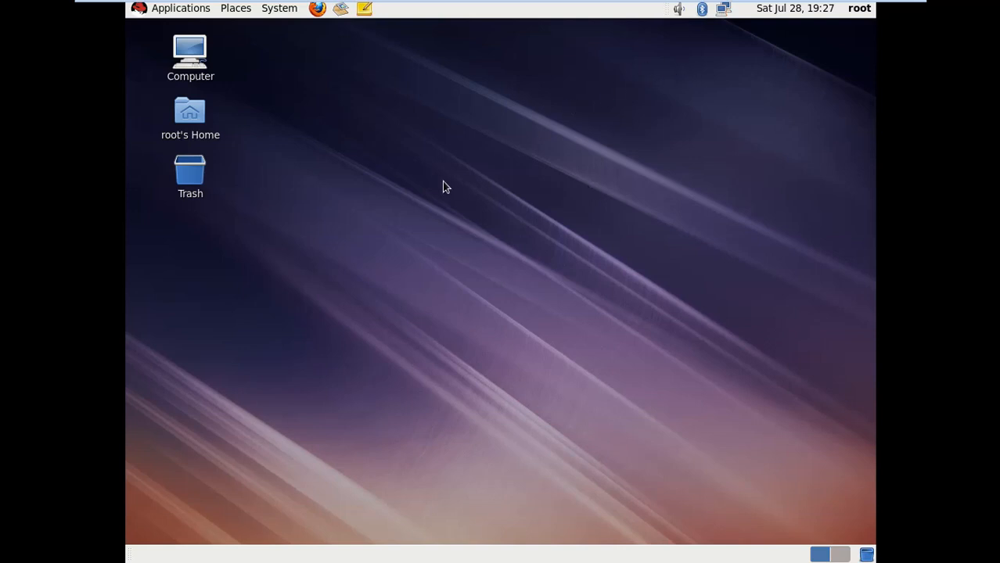
Run java in a new desktop terminal, review its usage output, then minimize the terminal.
right_click(399, 98)
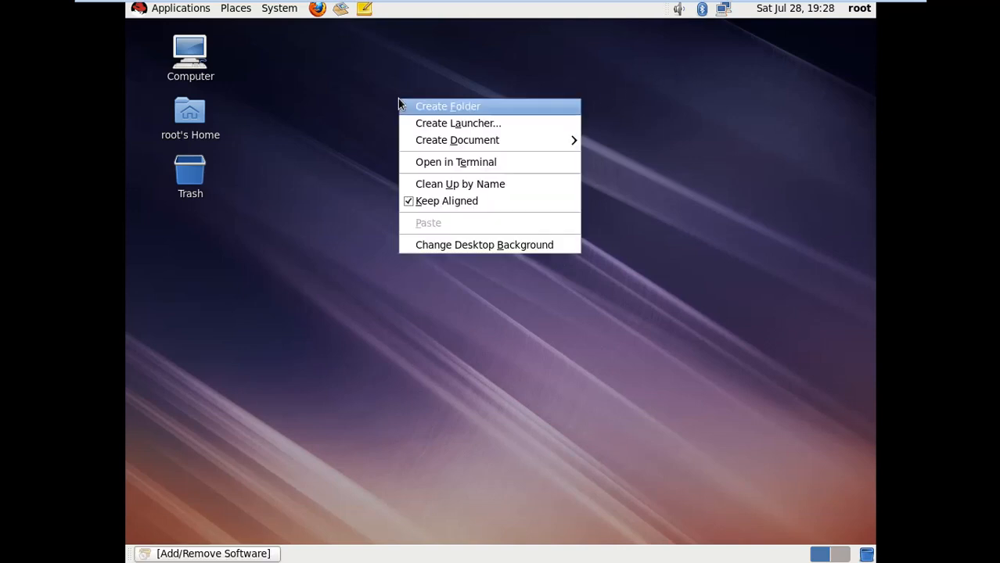
left_click(475, 163)
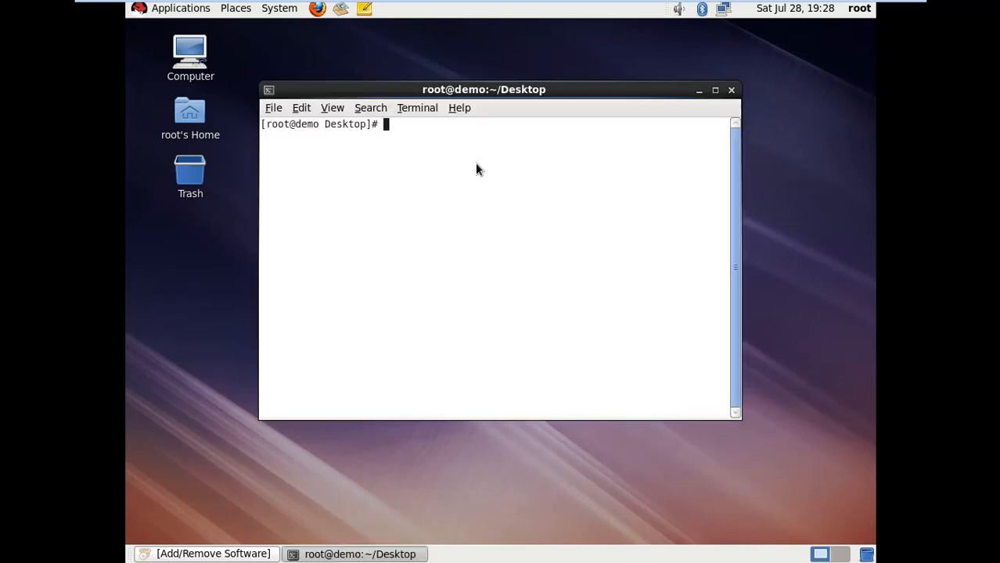
type("java")
key("Return")
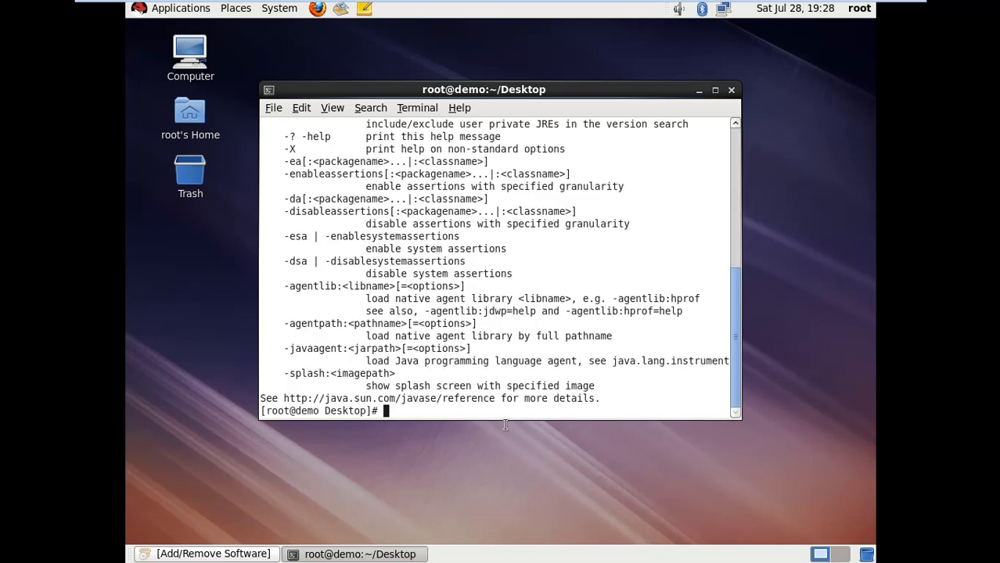
scroll(736, 317, "up", 1)
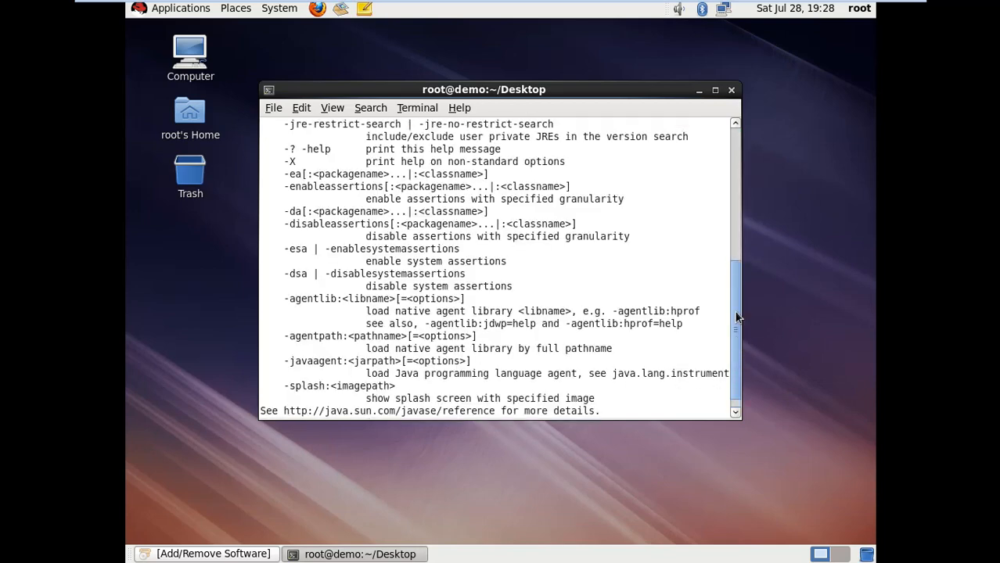
left_click_drag(737, 317, 734, 202)
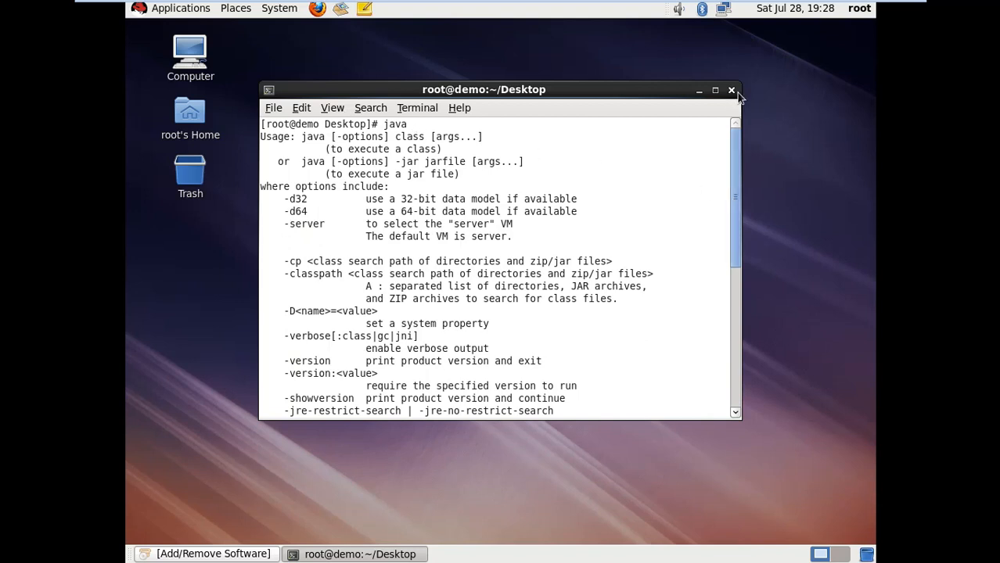
left_click(698, 91)
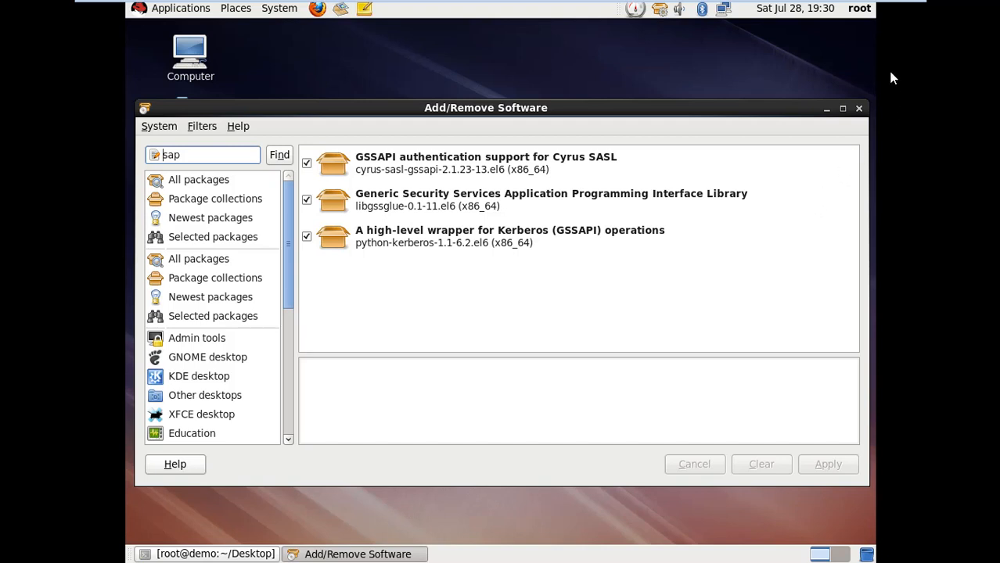
Close the Add/Remove Software window to return to the RHEL desktop with the RHEL_6.2 disc icon.
left_click(859, 109)
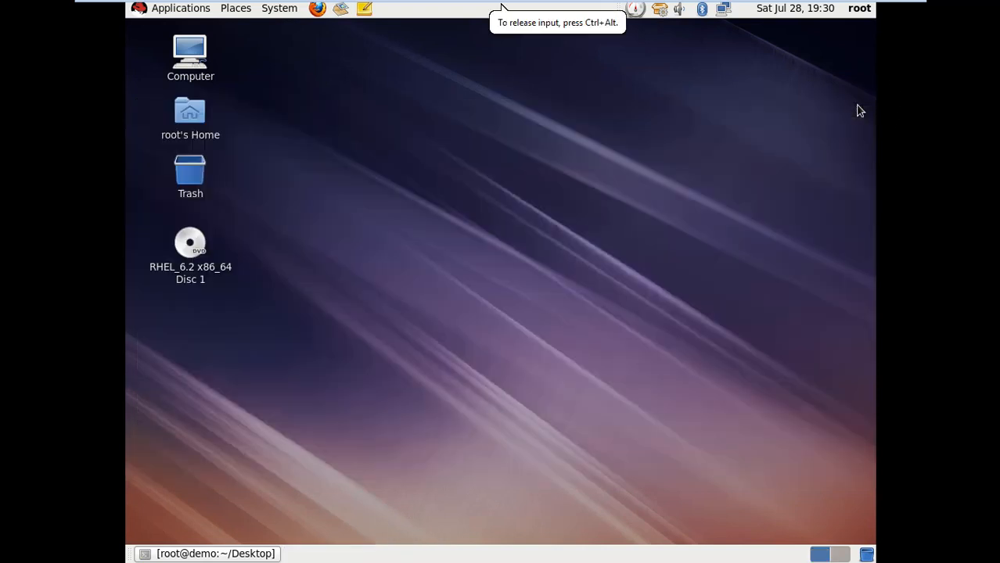